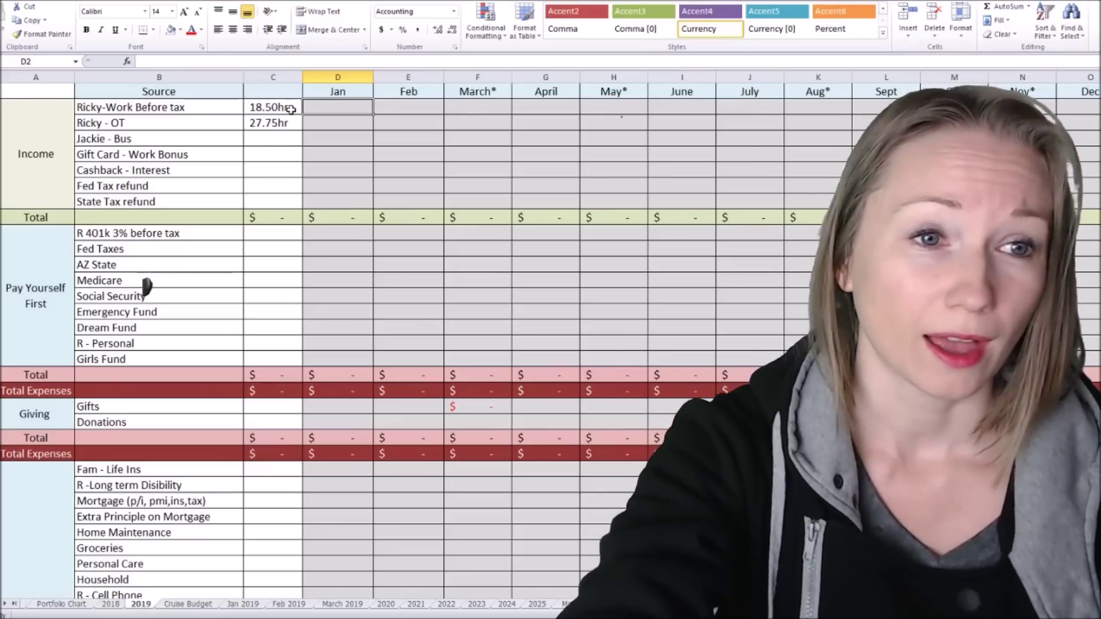
- Enter regular work pay for February ($2,960) and March ($3,700) after checking the hourly rate
click(291, 108)
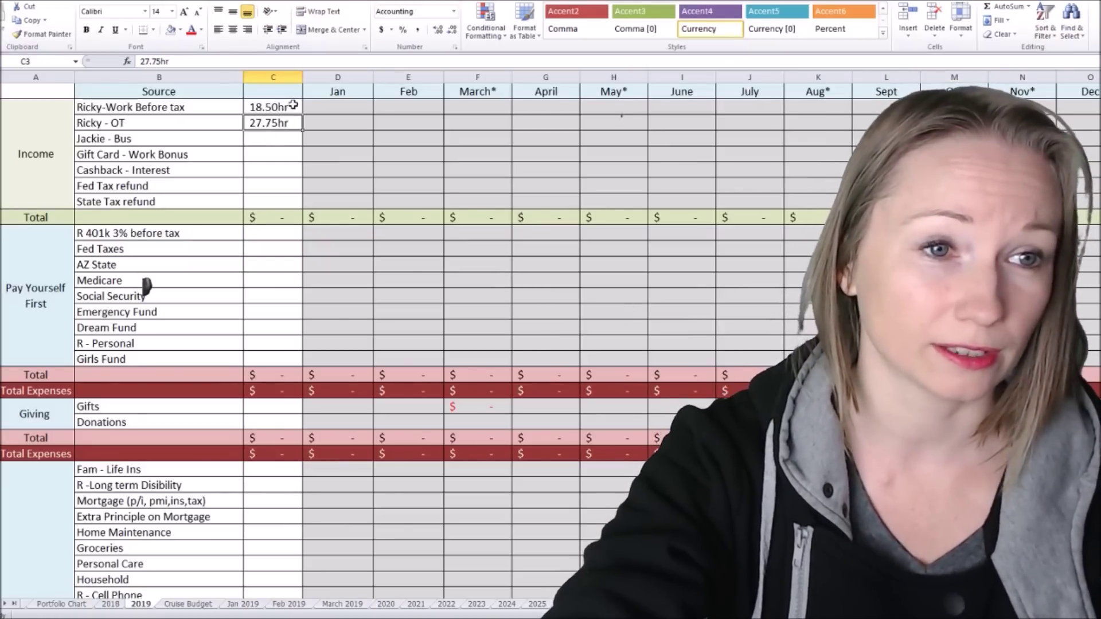
click(338, 110)
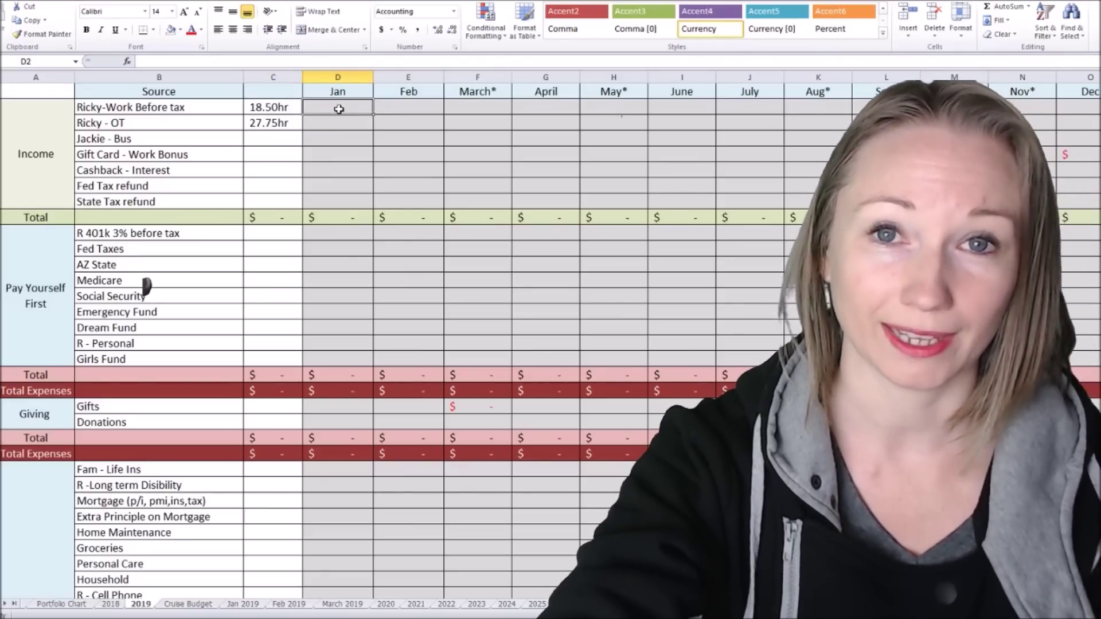
click(266, 107)
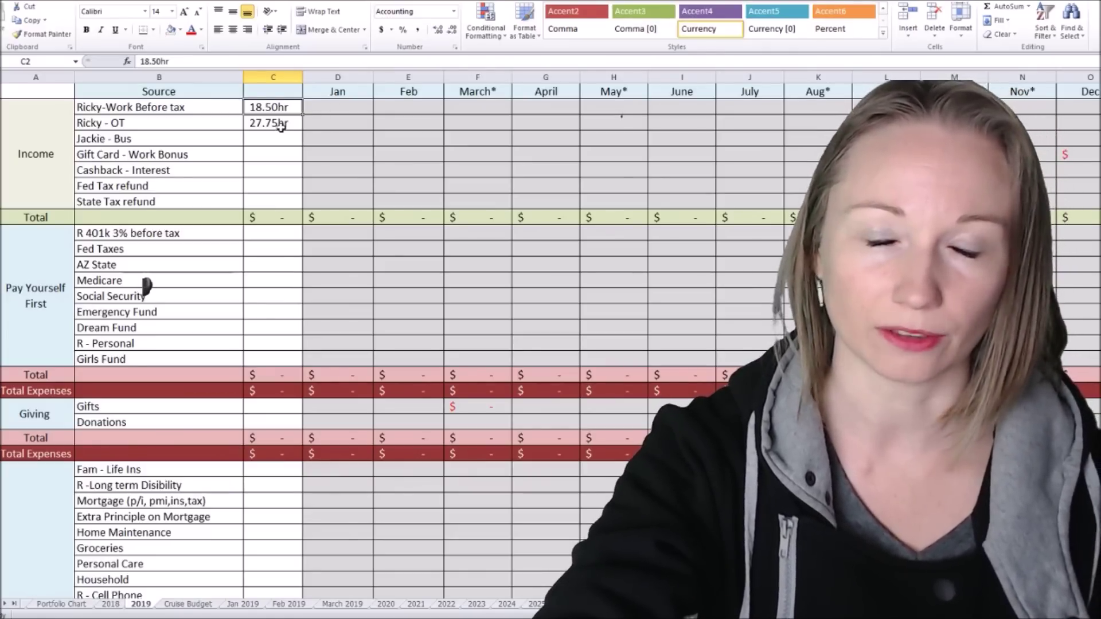
click(413, 108)
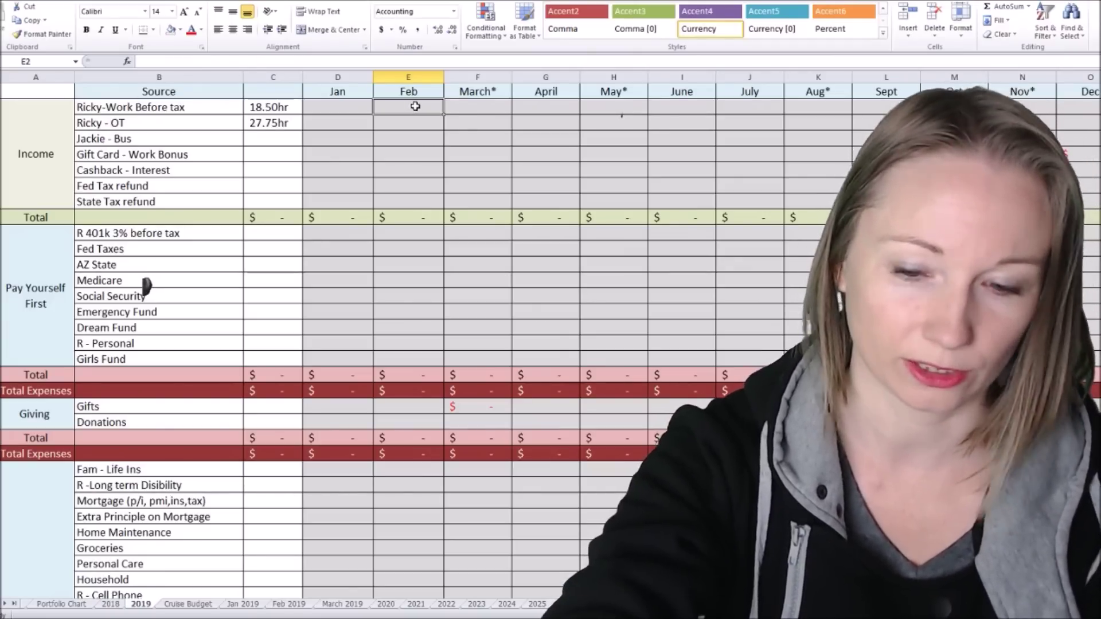
text(2960)
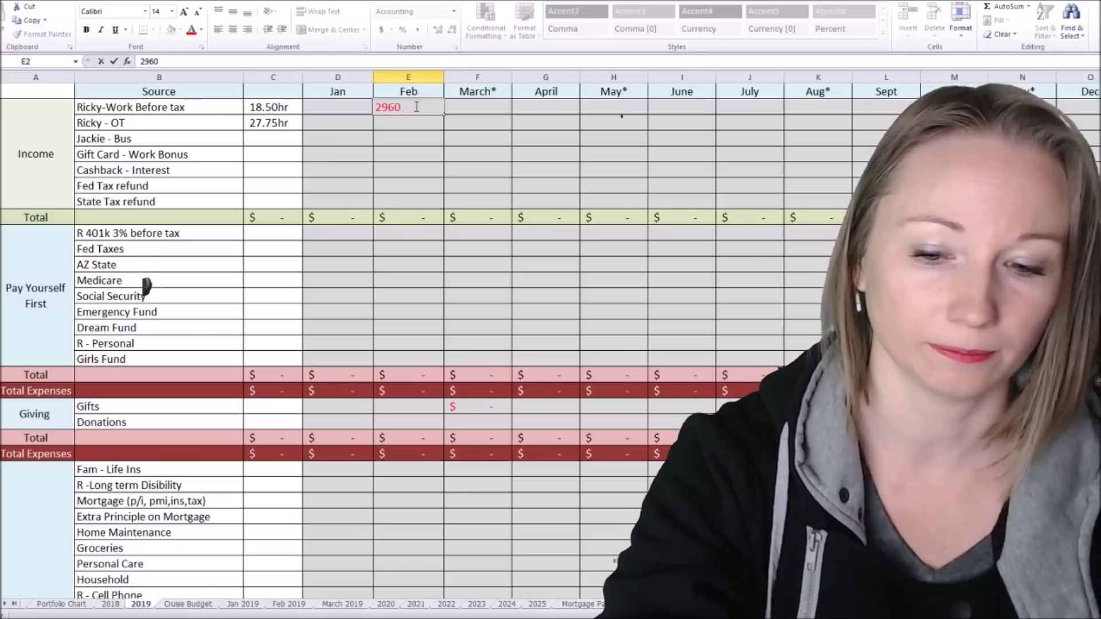
key(Tab)
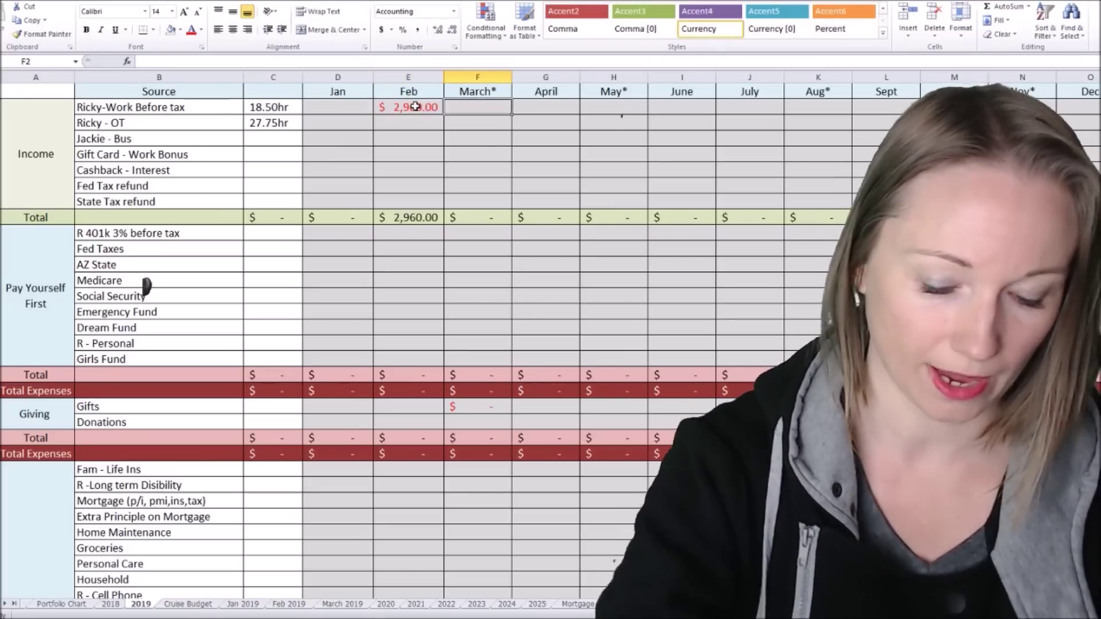
text(3,700)
key(Return)
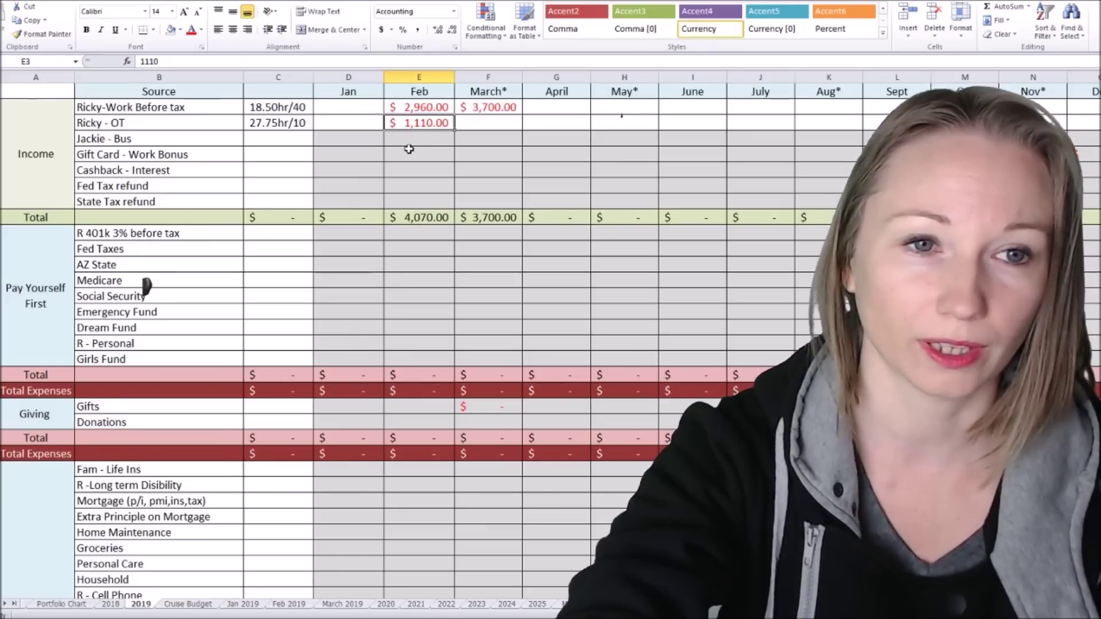
- Enter overtime pay of $1,110 for February and $1,387.50 for March
click(477, 122)
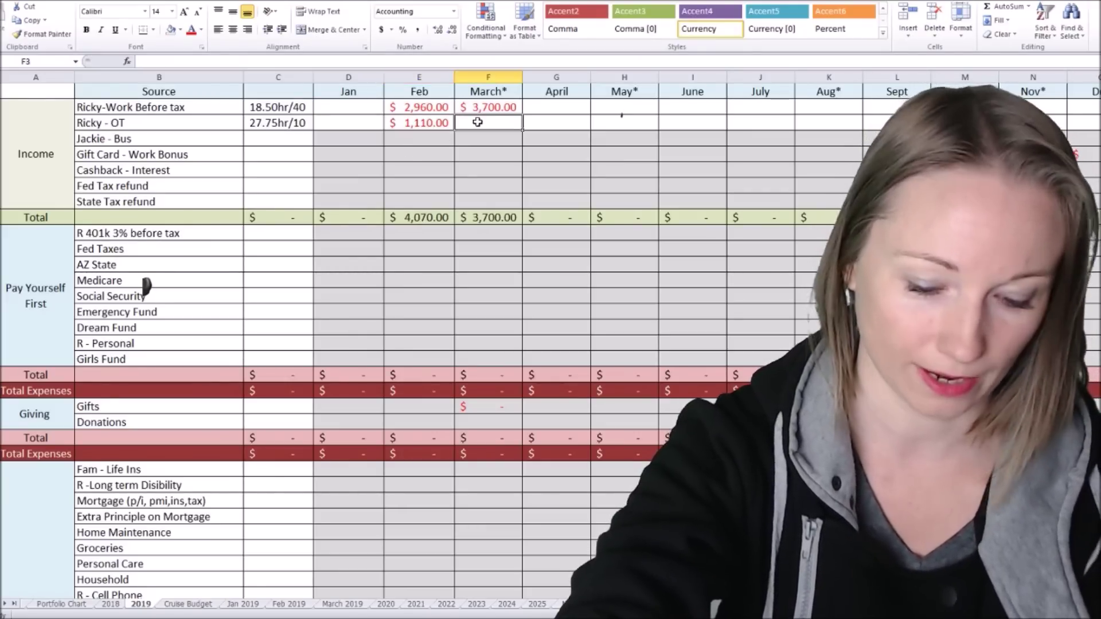
text(1387)
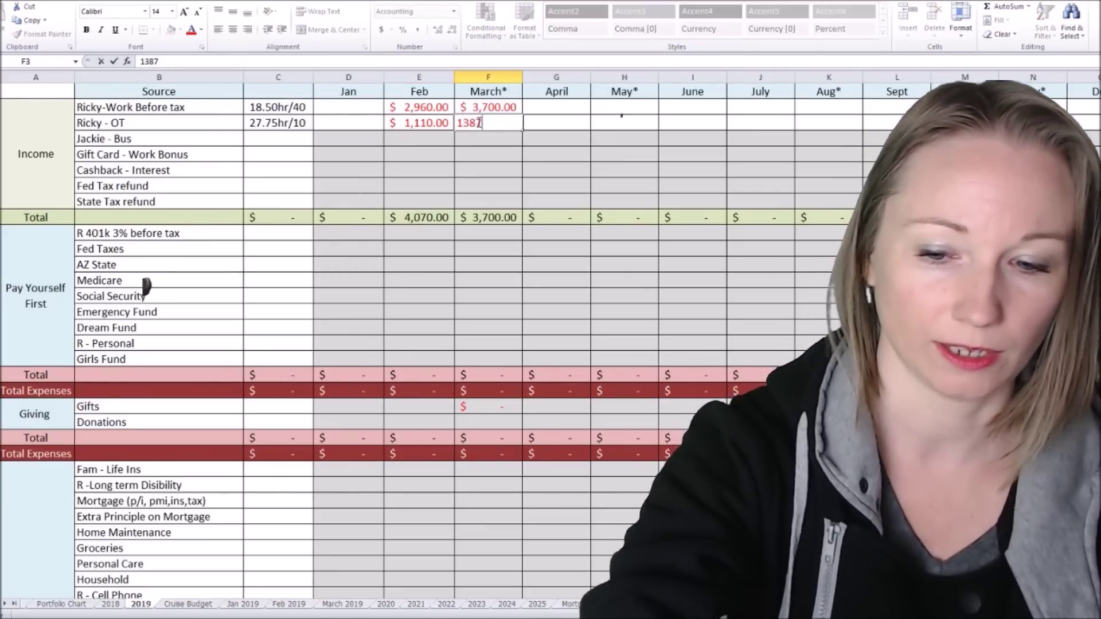
text(.50)
key(Tab)
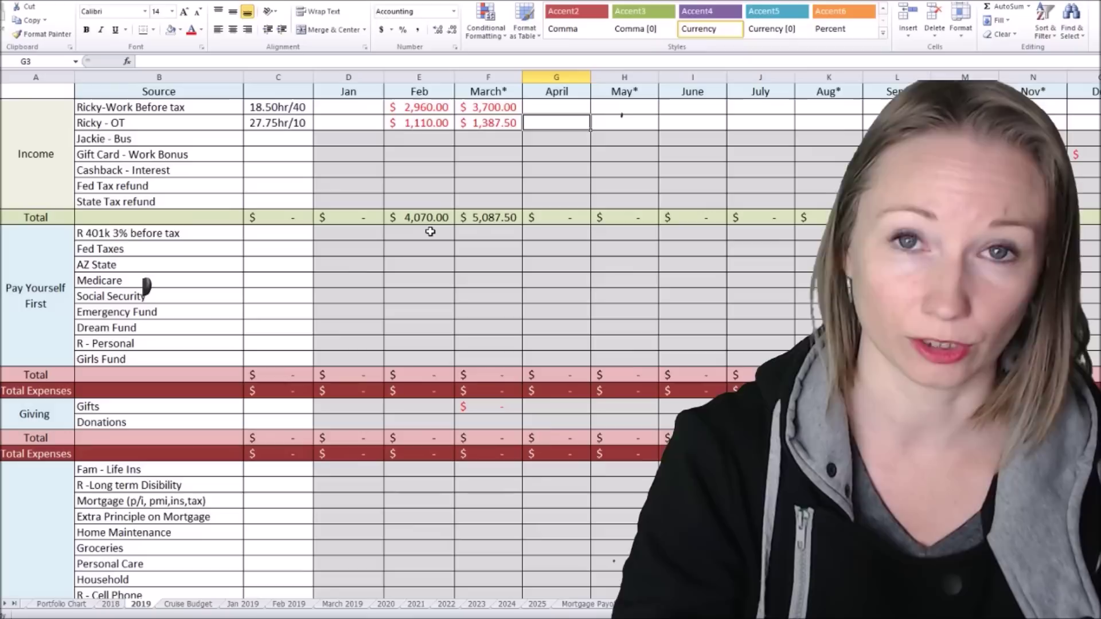
click(419, 140)
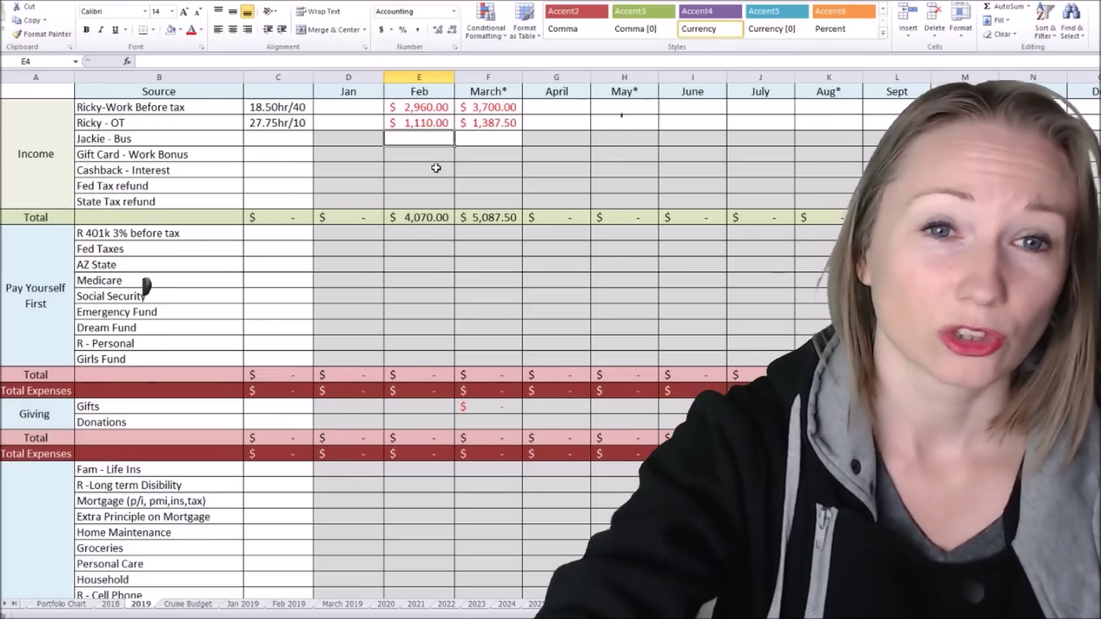
- Clear June's bus cell shading and enter $150 bus income for February and March
click(700, 141)
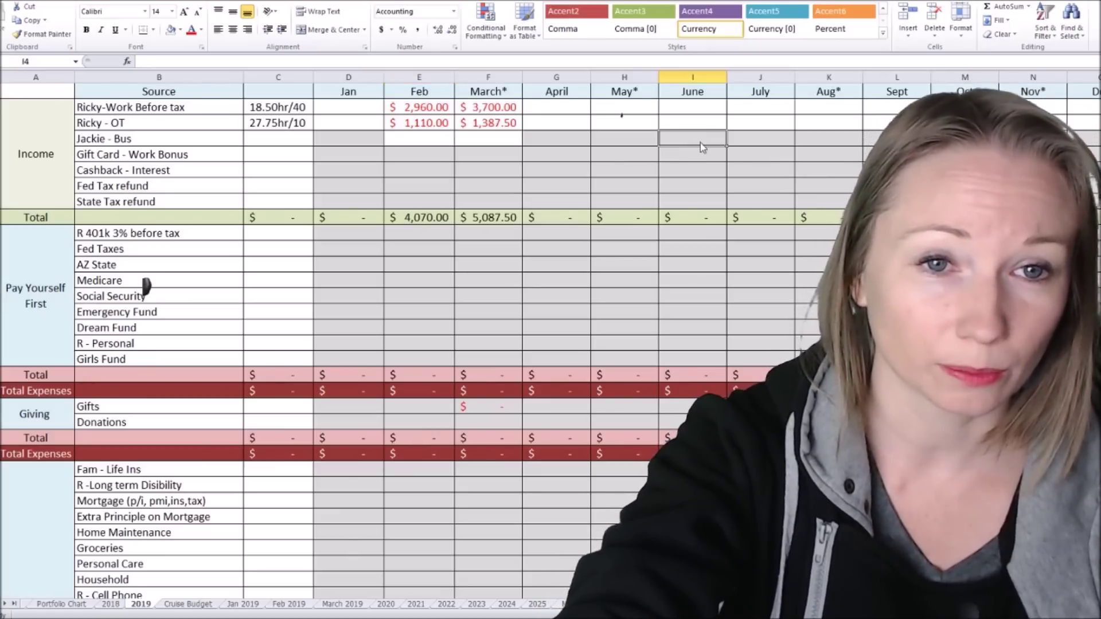
click(171, 30)
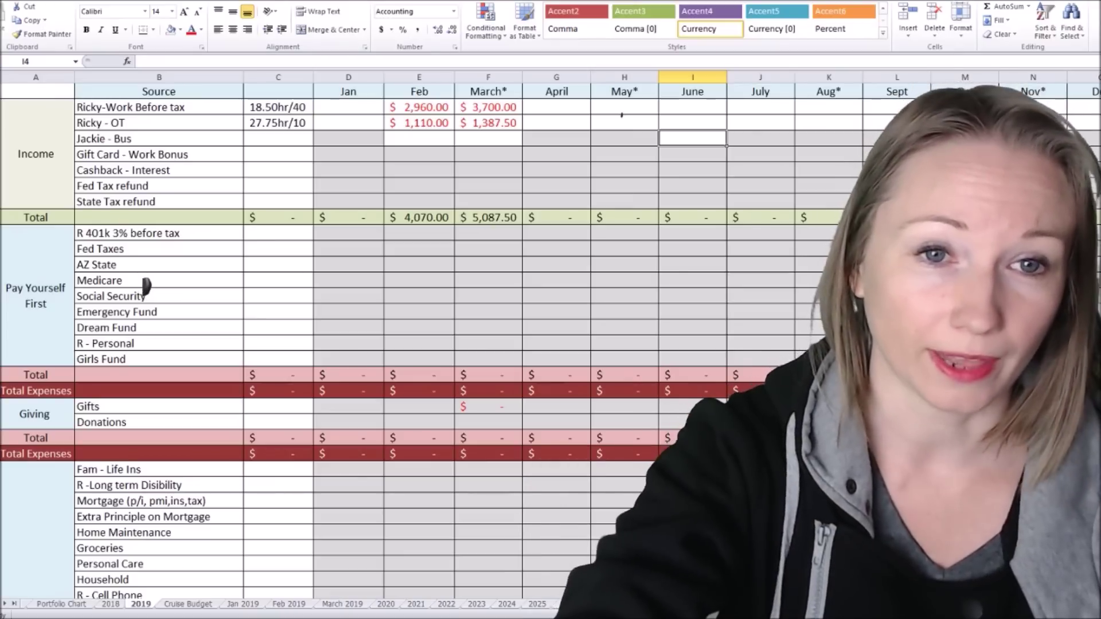
click(400, 142)
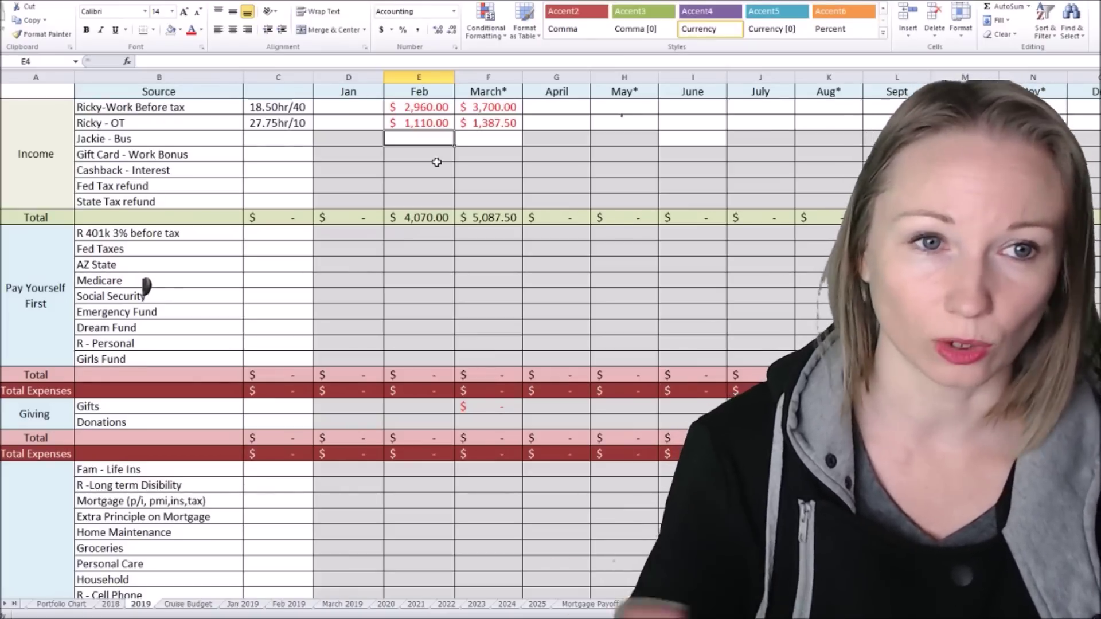
text(150)
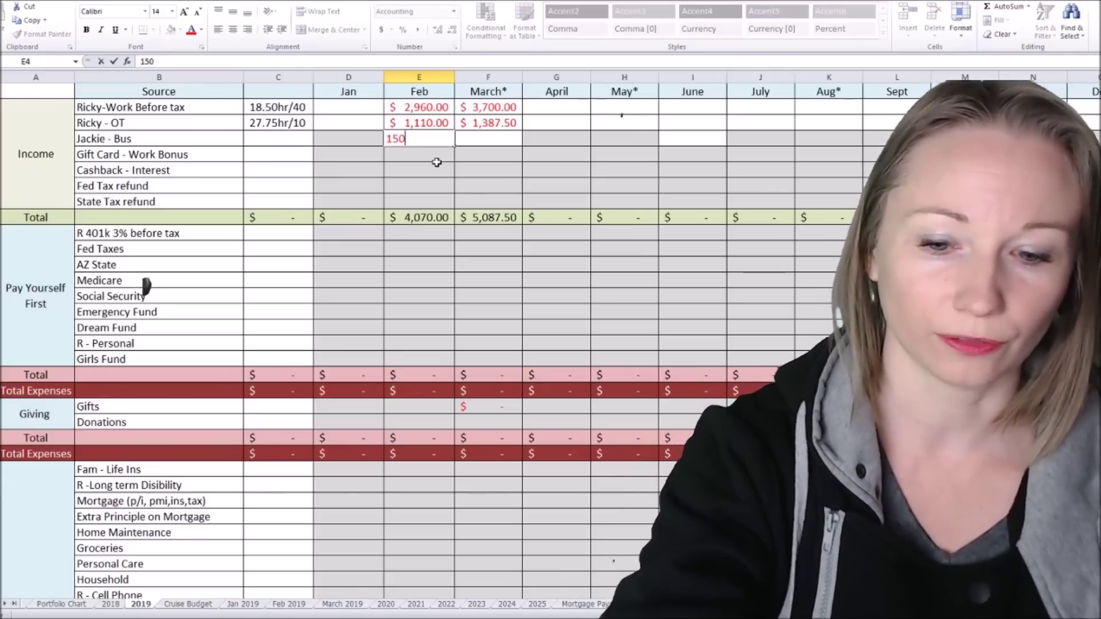
key(Tab)
text(150)
key(Tab)
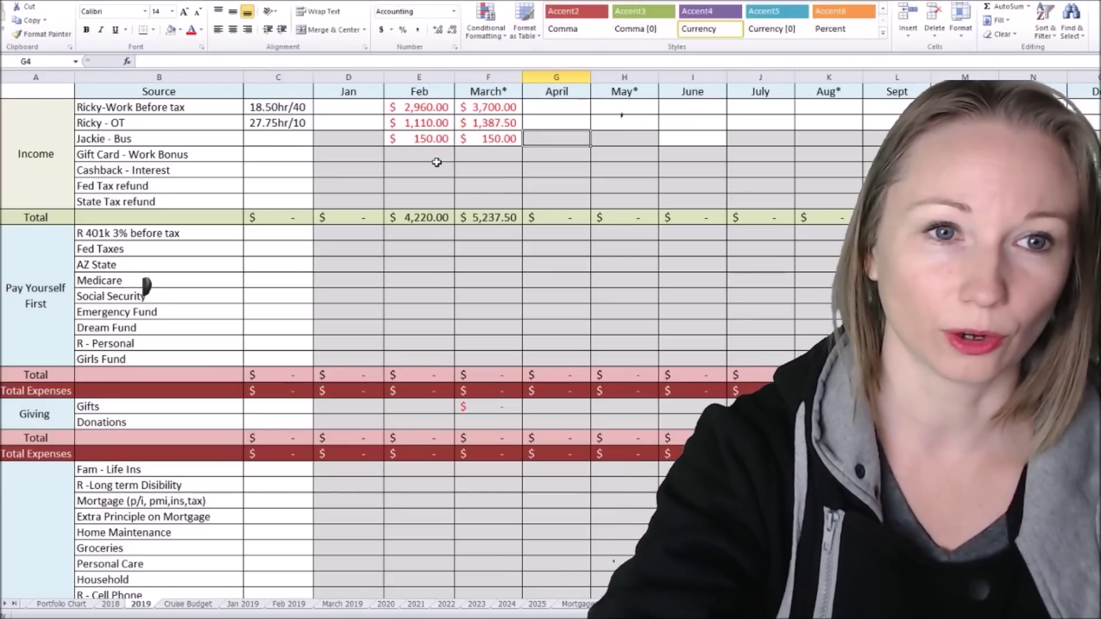
click(433, 158)
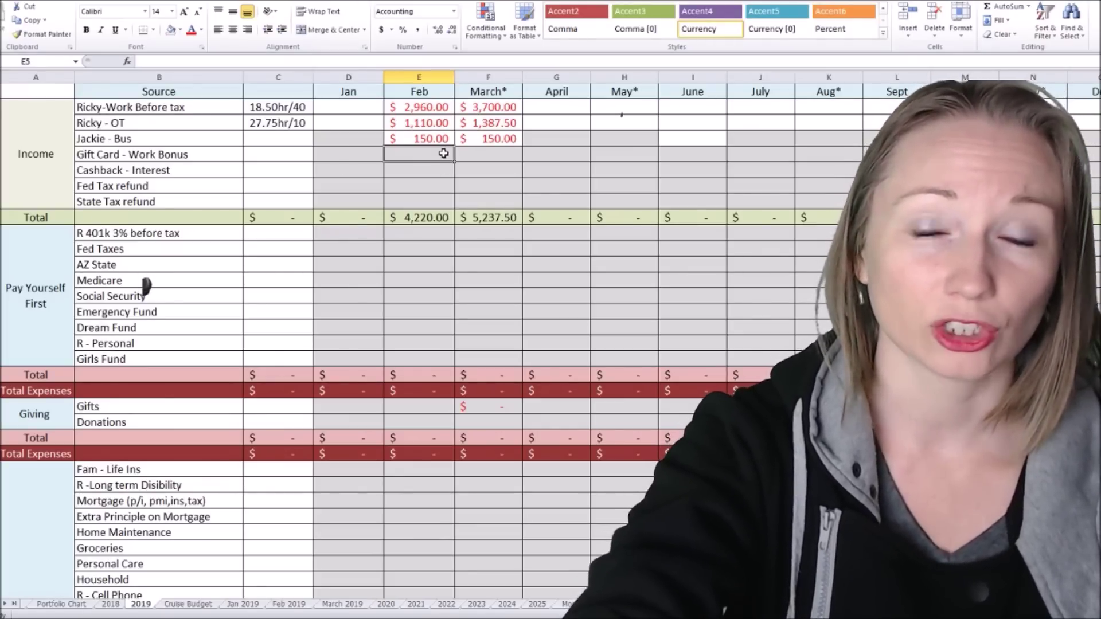
- Remove the grey shading from the February and July gift card income cells
click(169, 30)
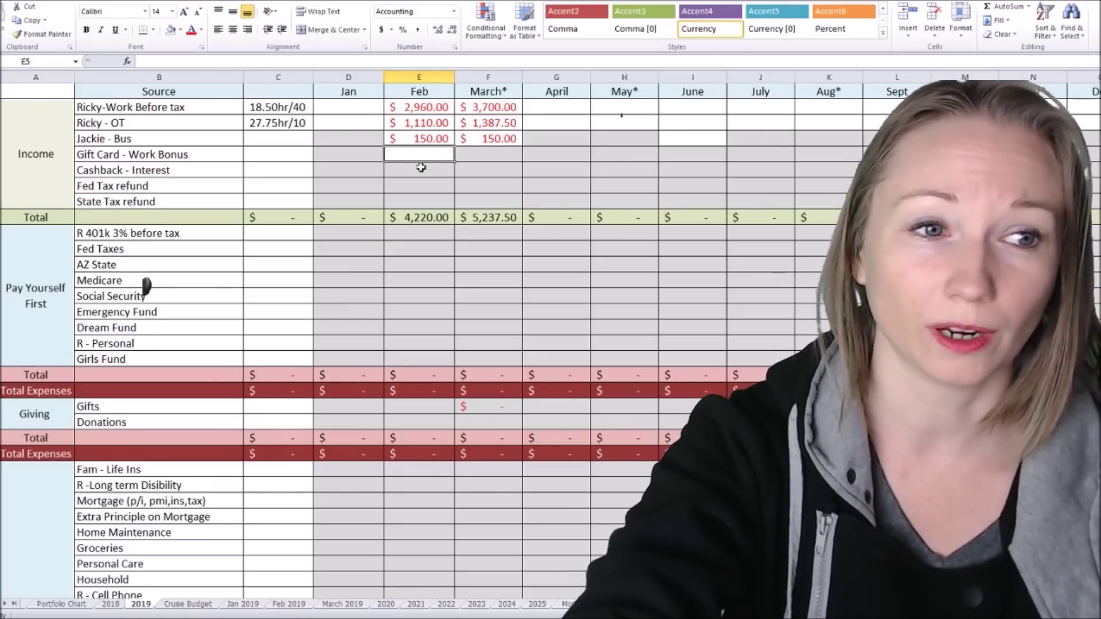
click(420, 168)
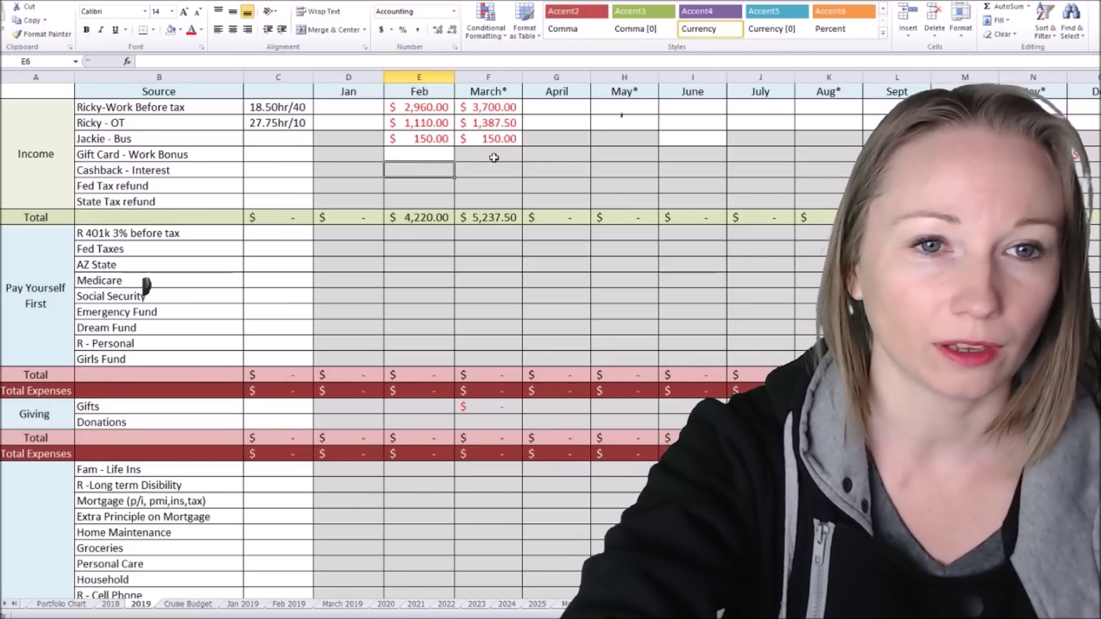
click(760, 155)
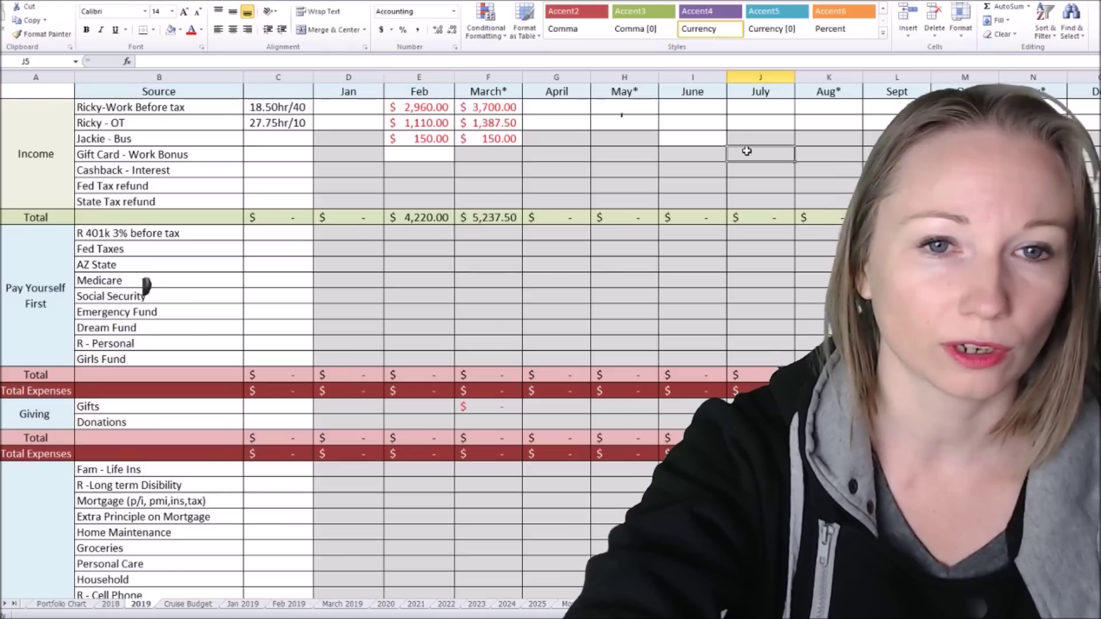
click(171, 29)
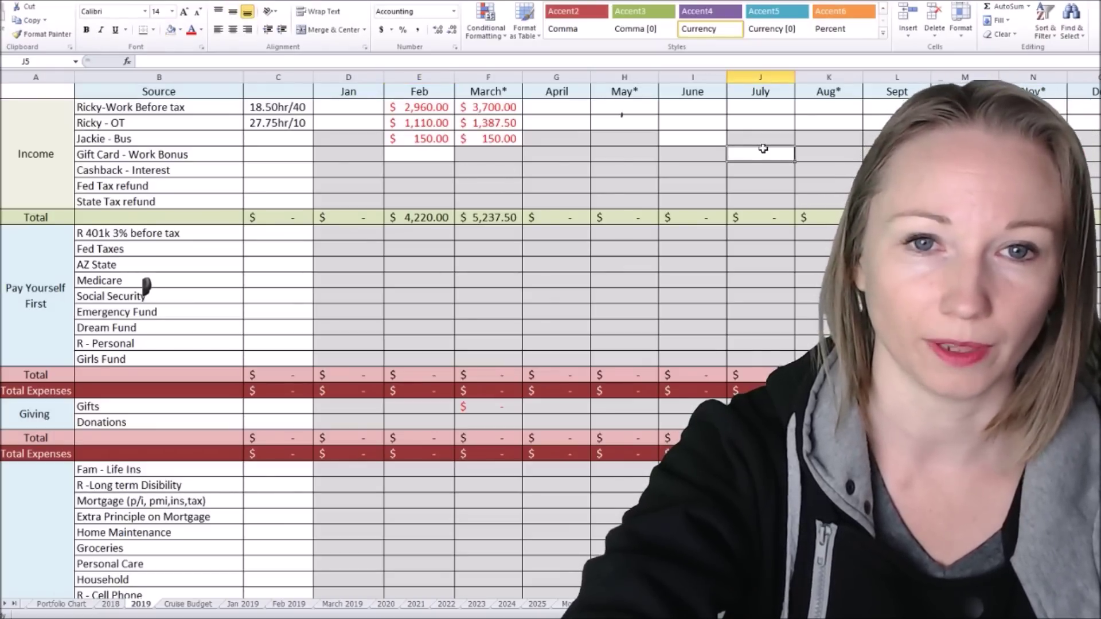
click(1090, 152)
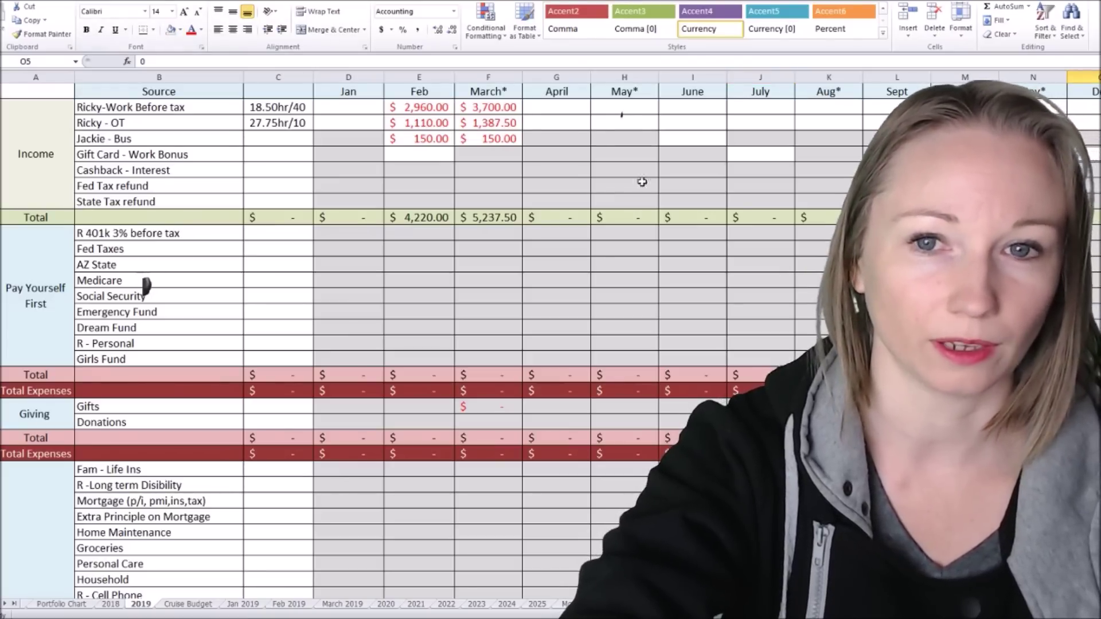
- Remove the grey shading from February's federal and state tax refund cells
click(692, 169)
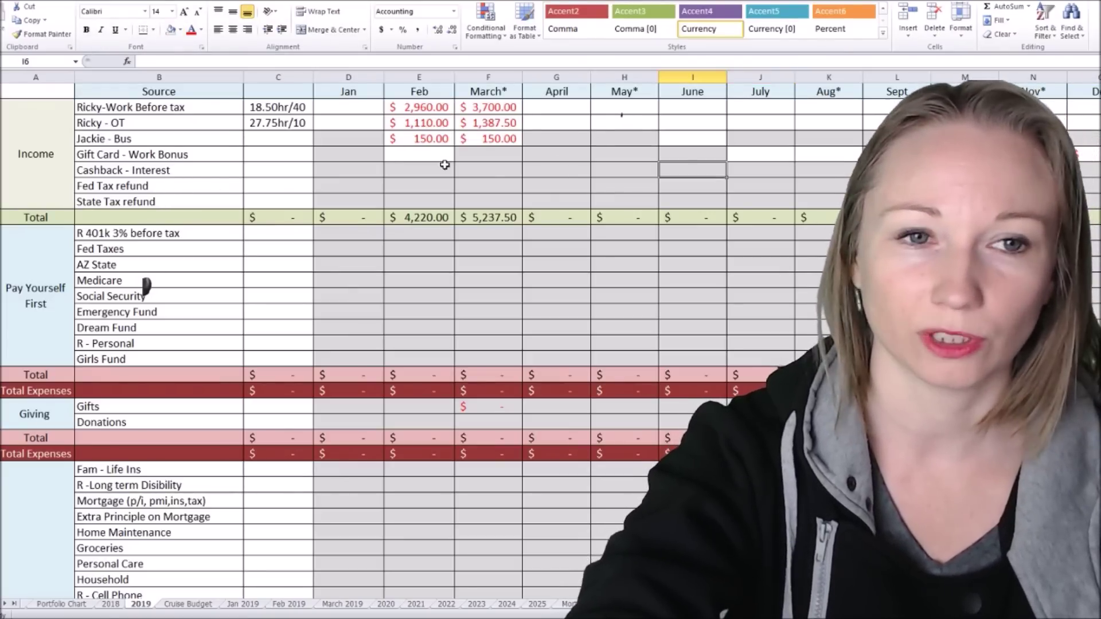
click(418, 170)
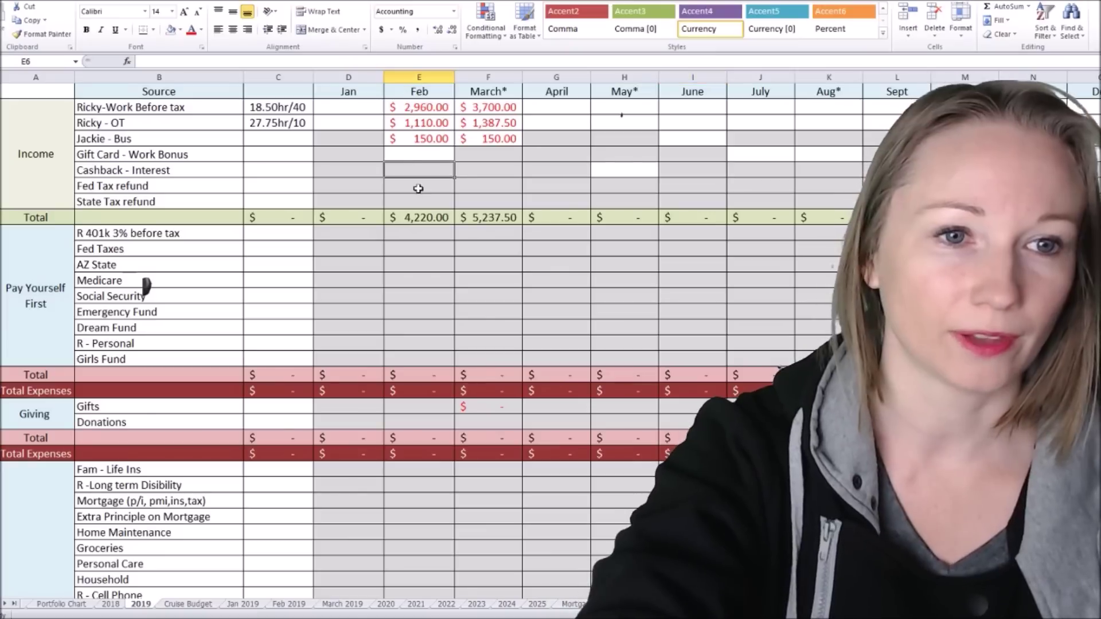
drag(418, 186, 420, 198)
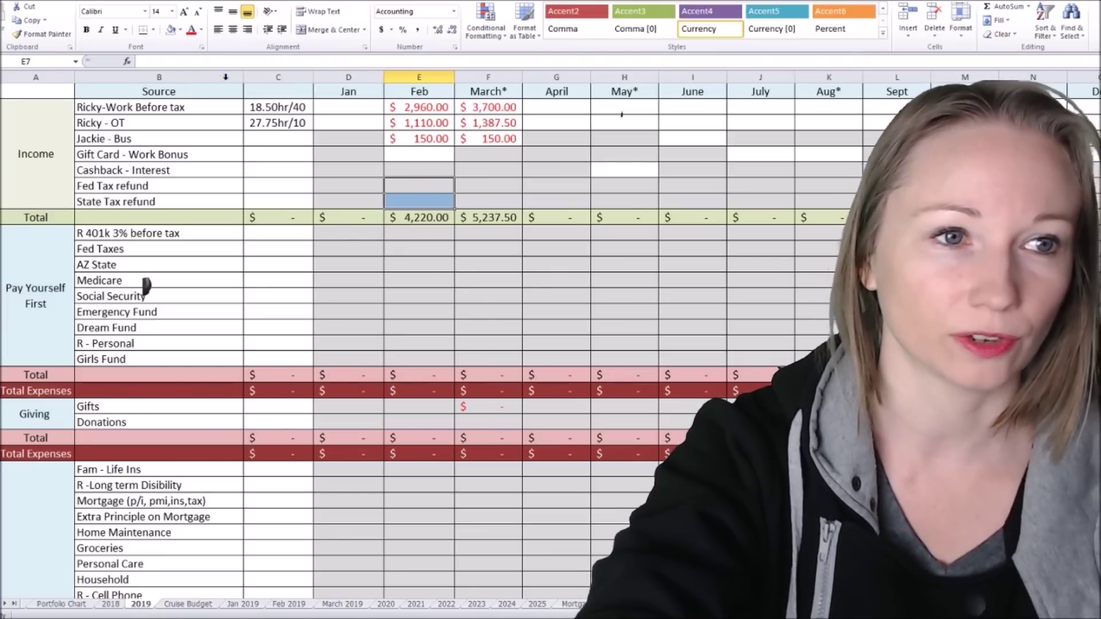
click(173, 31)
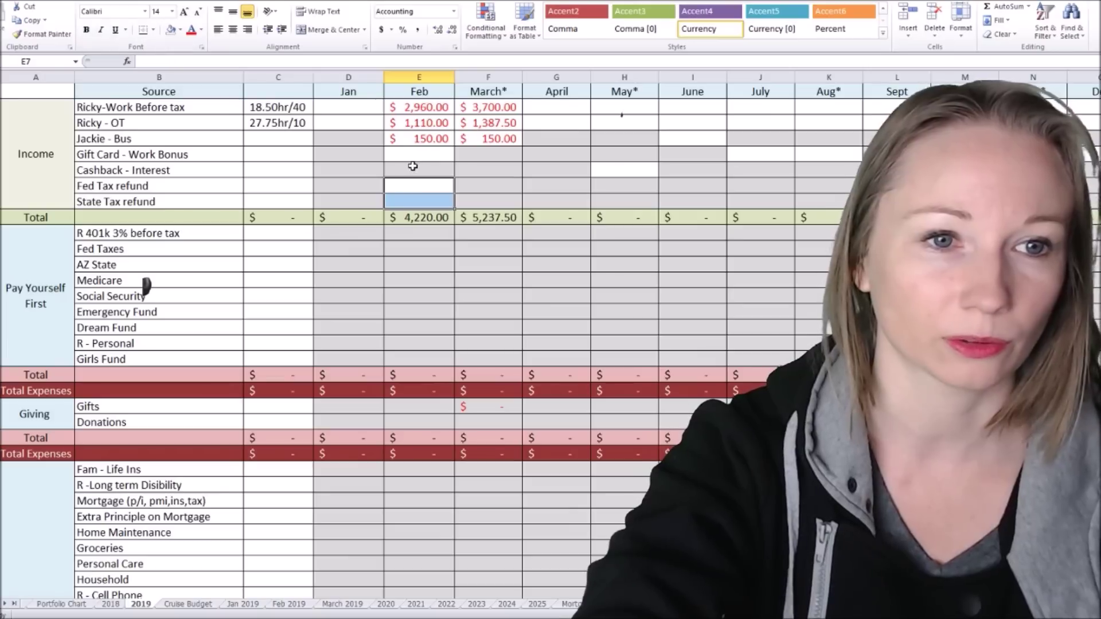
- Rename the budget section label to 'Taxes & Pay Yourself First'
click(407, 168)
click(465, 183)
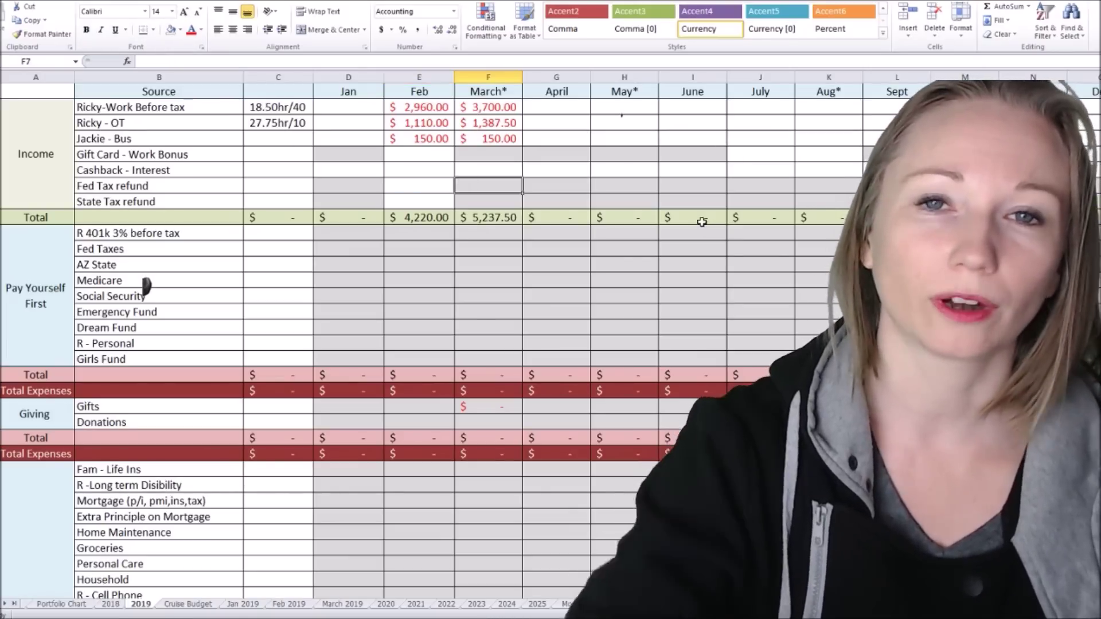
click(418, 186)
click(422, 232)
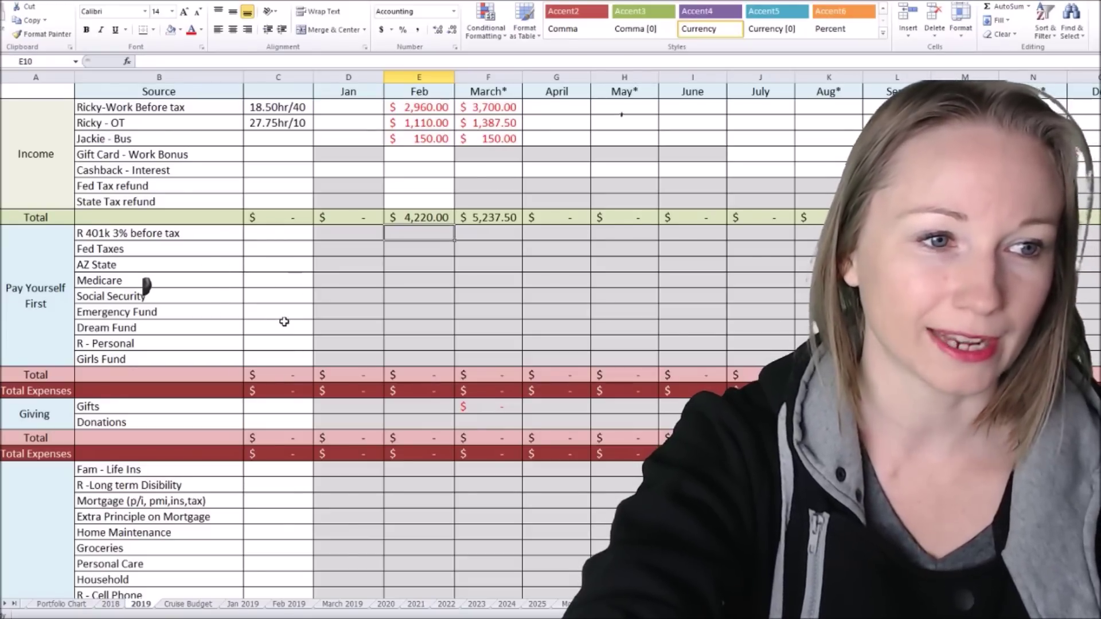
click(40, 292)
text(Taxes &)
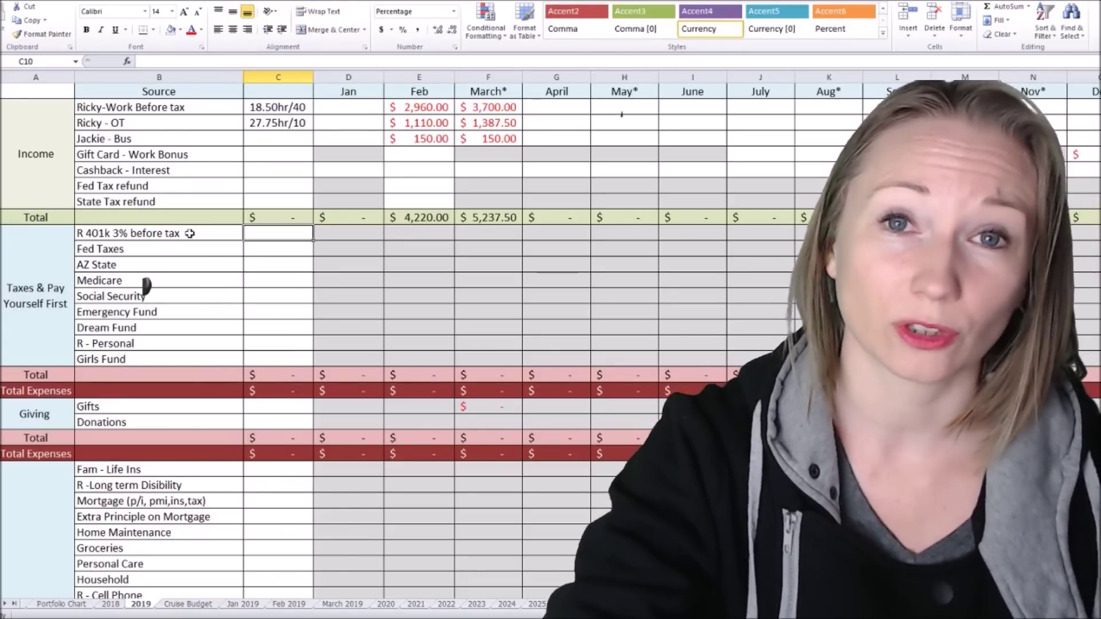
- Edit the 401k row label to read 'R 401k 5% before tax'
click(190, 234)
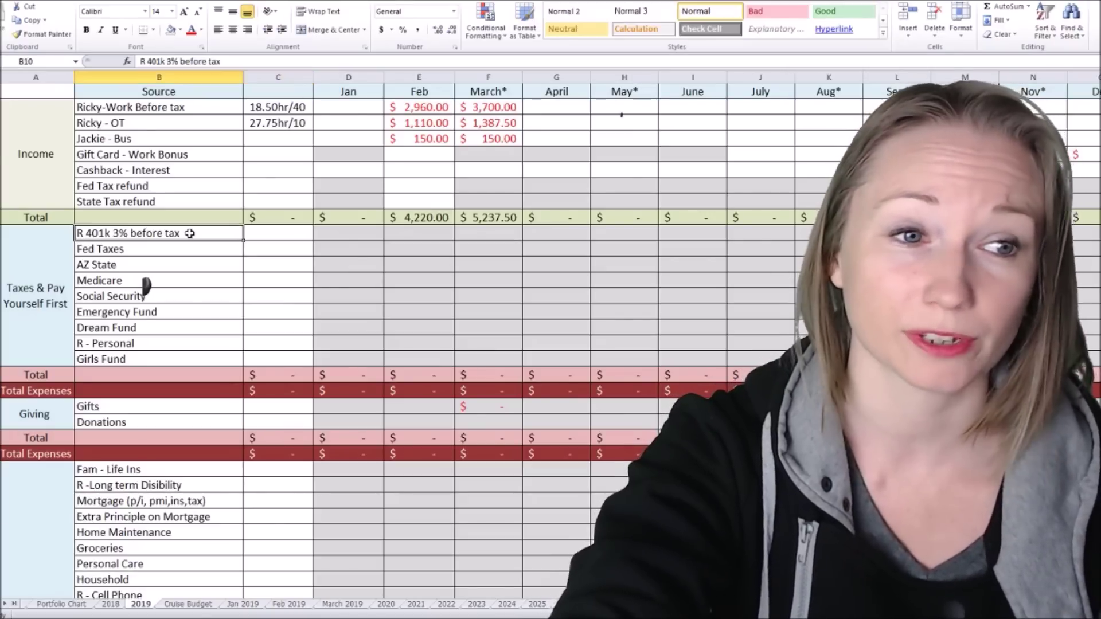
click(173, 61)
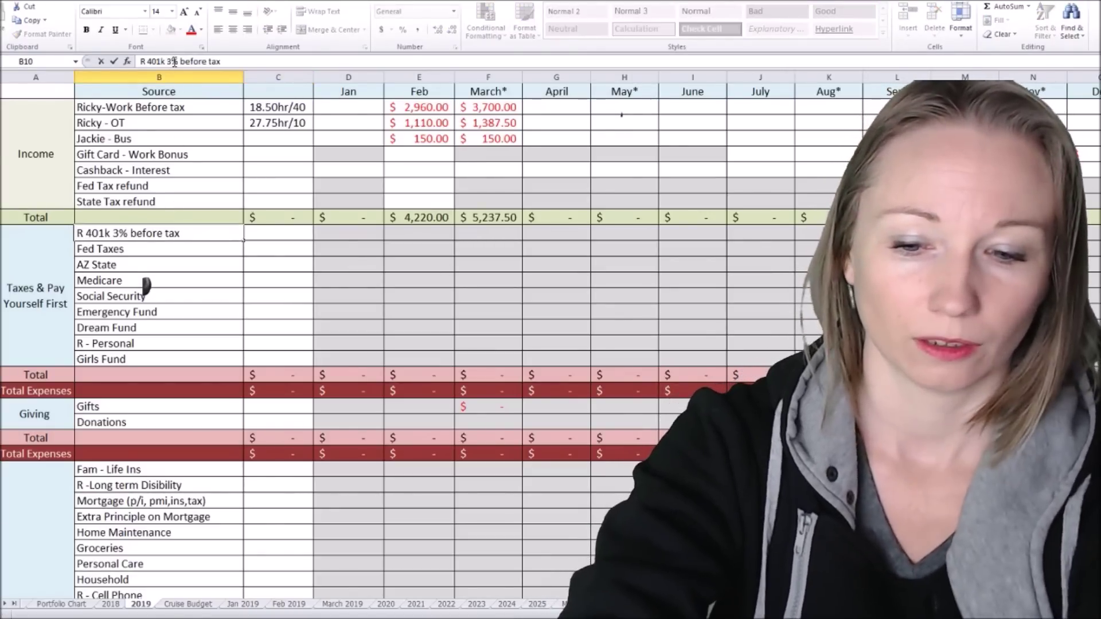
key(BackSpace)
text(5)
click(335, 239)
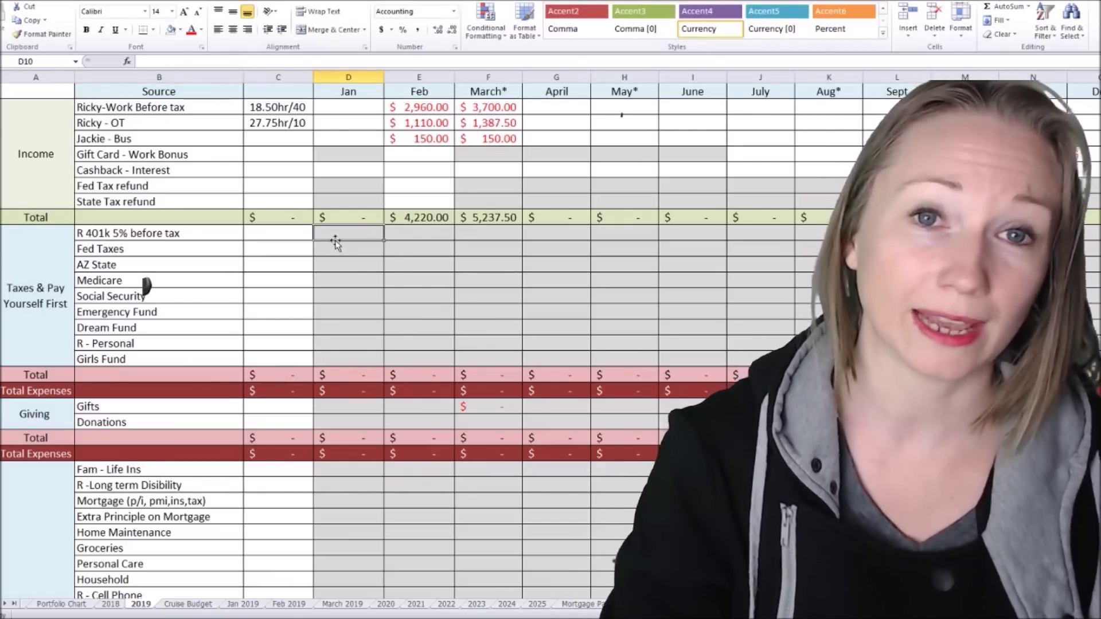
click(412, 231)
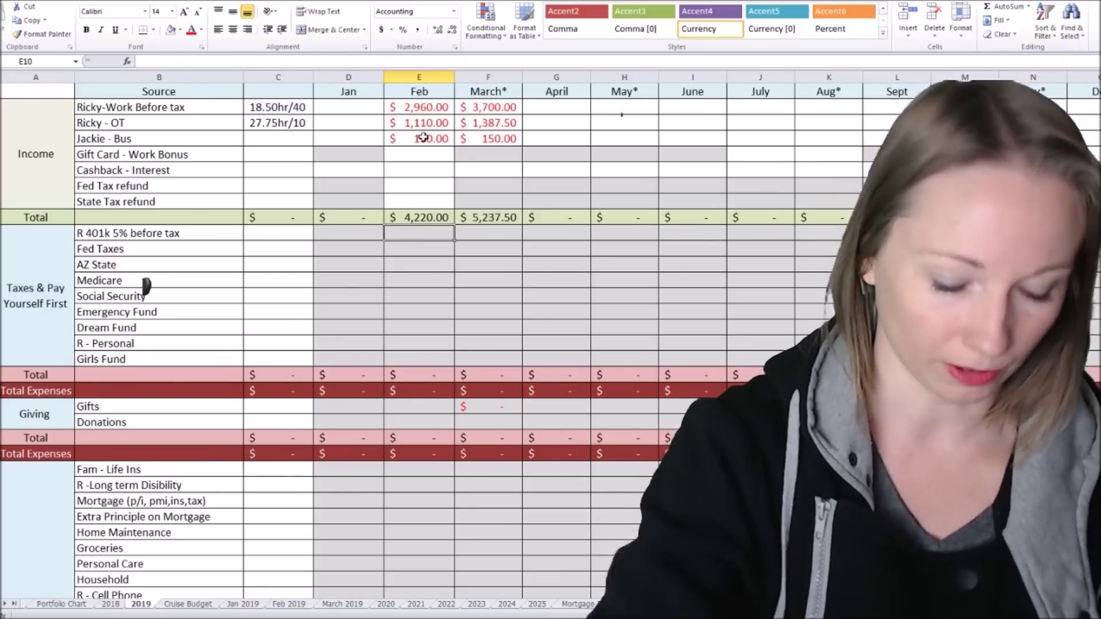
text(20)
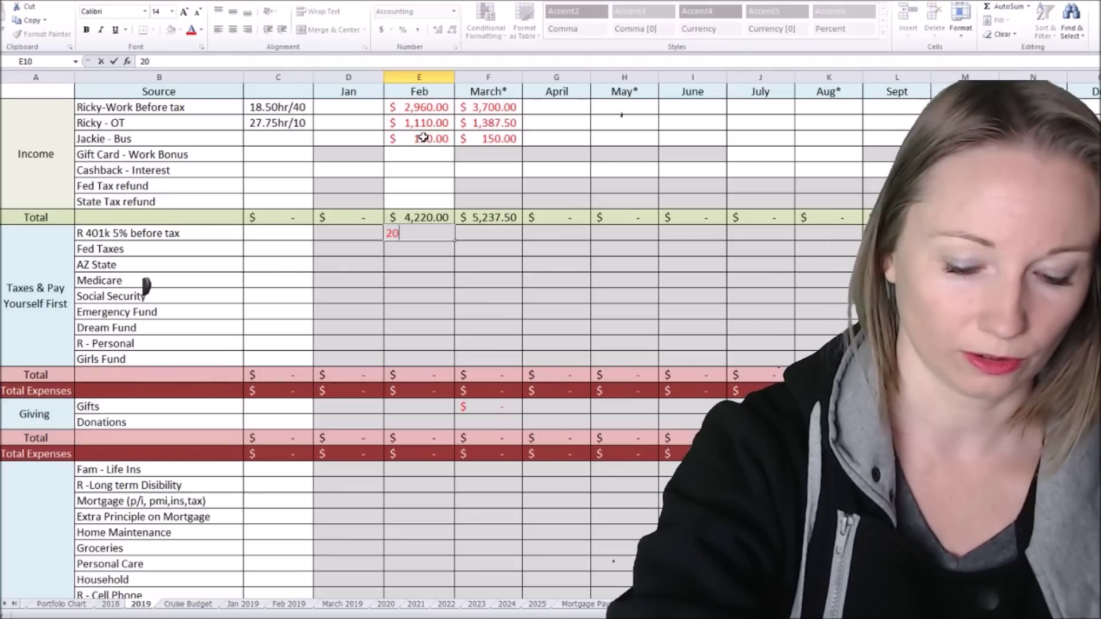
text(3.50)
- Enter 401k contributions of $203.50 for February and $254.37 for March
key(Tab)
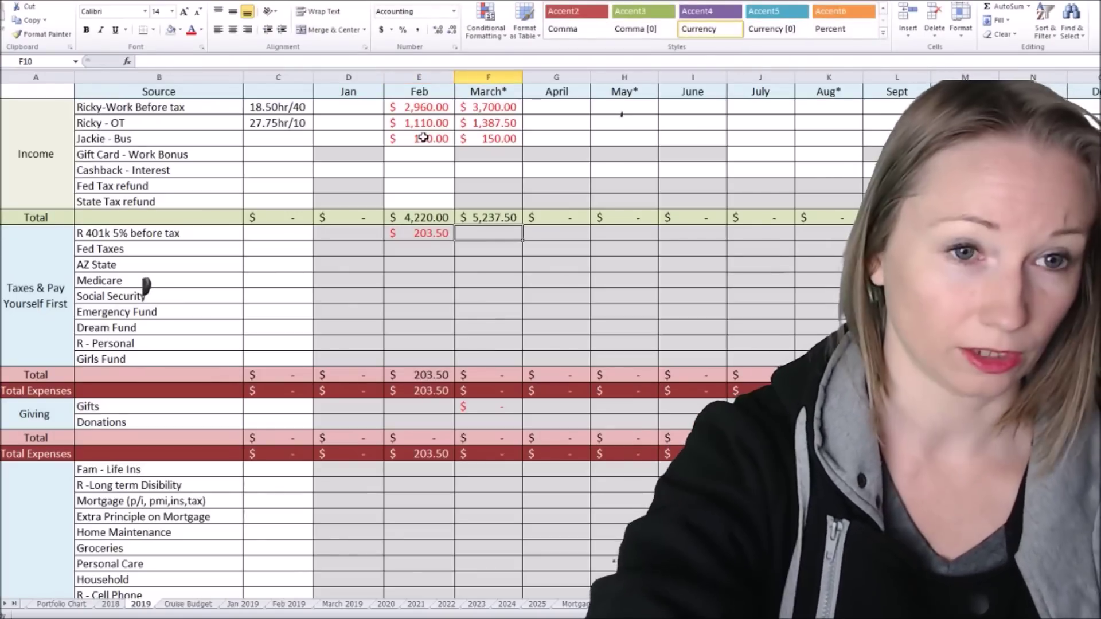
text(254.3)
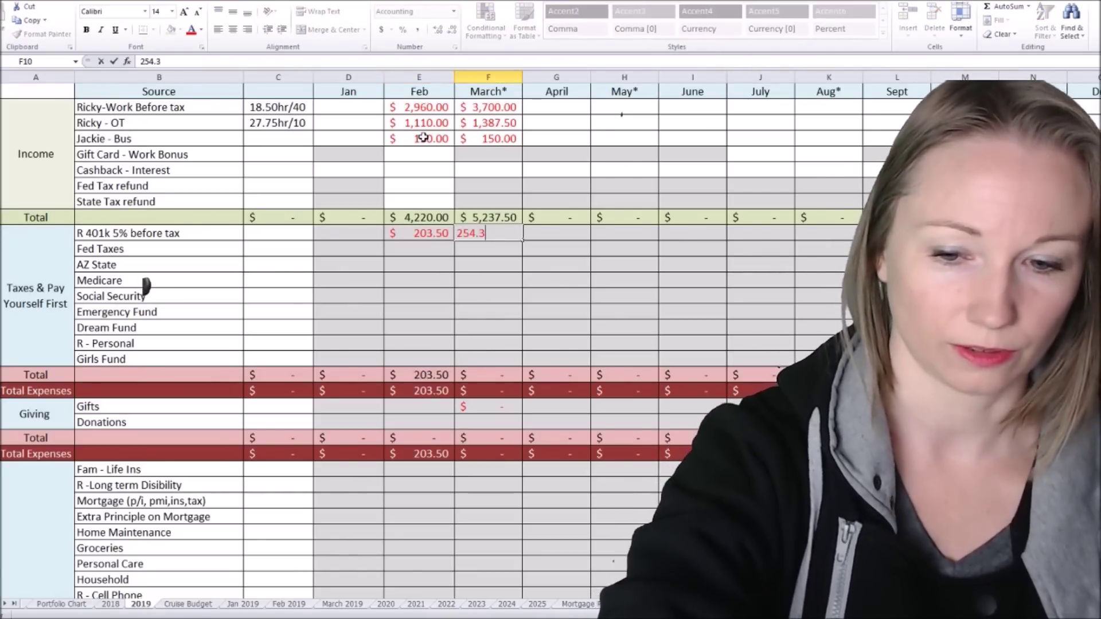
text(7)
key(Tab)
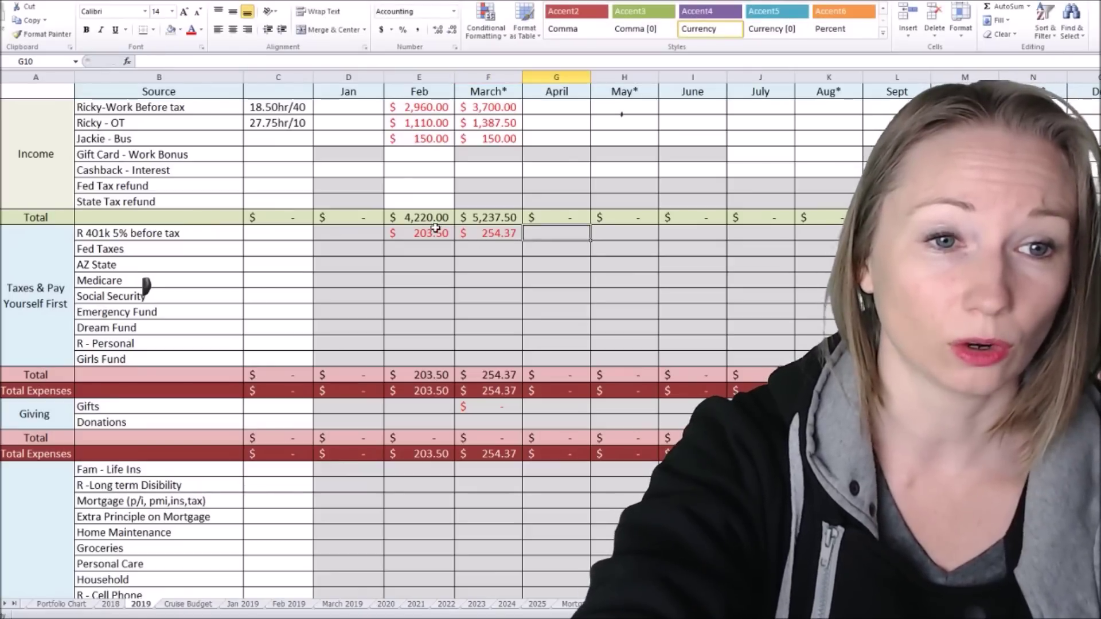
drag(436, 231, 466, 232)
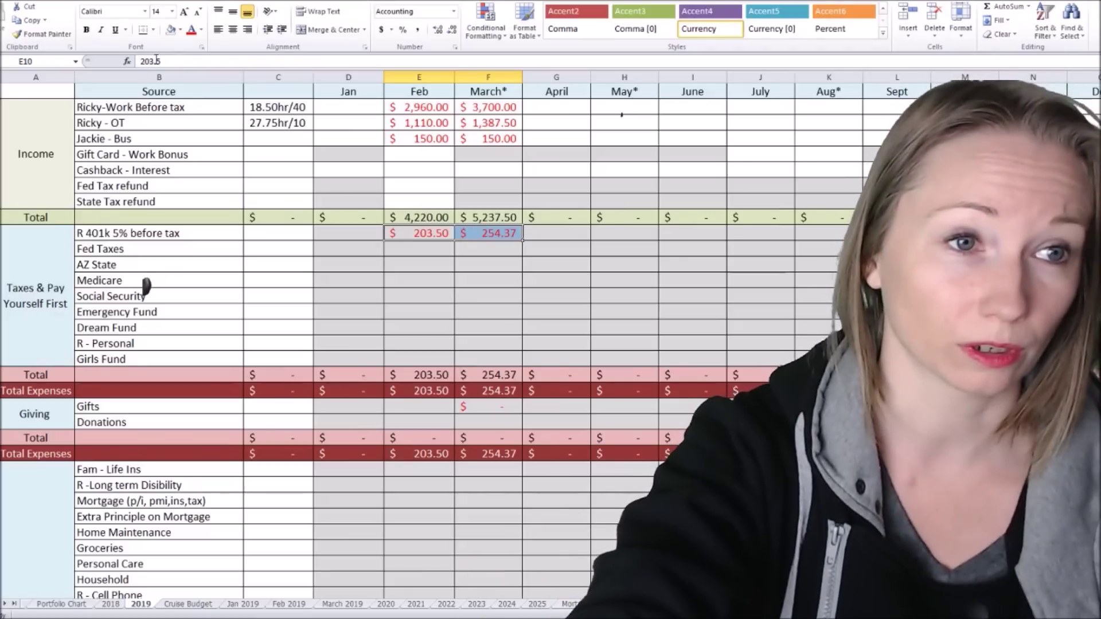
- Enter February taxes (60.13, 72.80, 61.94, 239.43) and paste March's Fed Taxes figure
click(432, 245)
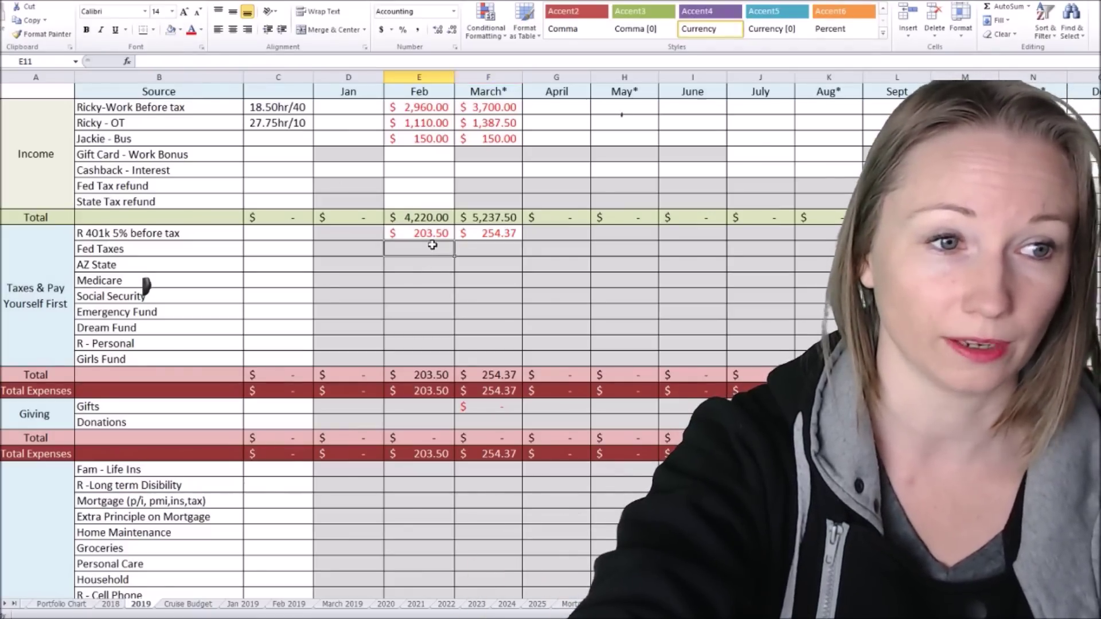
drag(431, 246, 481, 280)
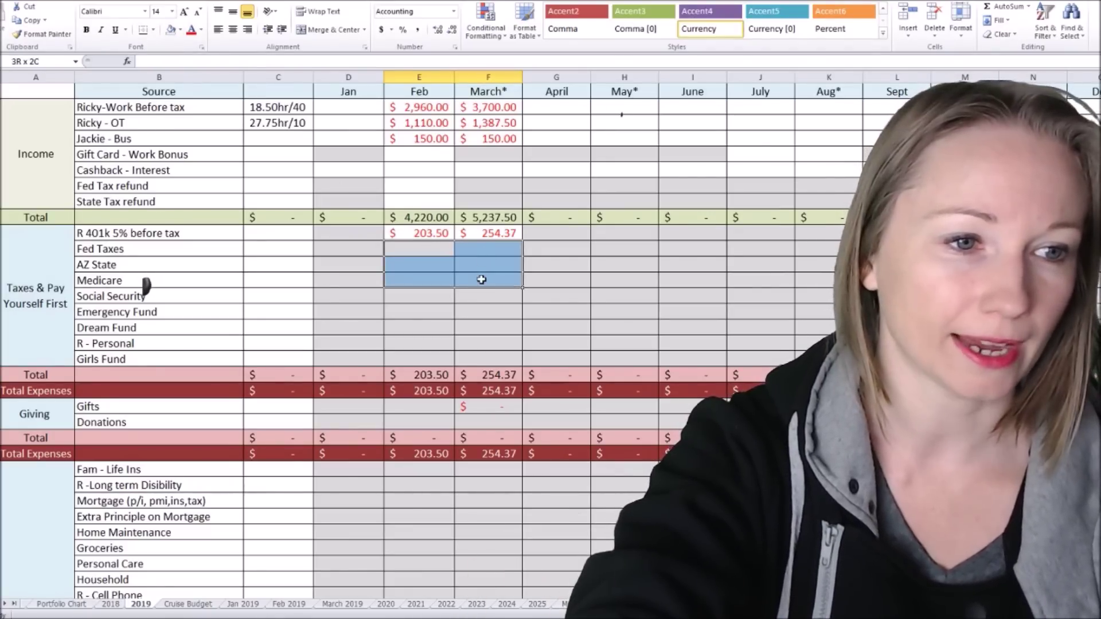
click(442, 250)
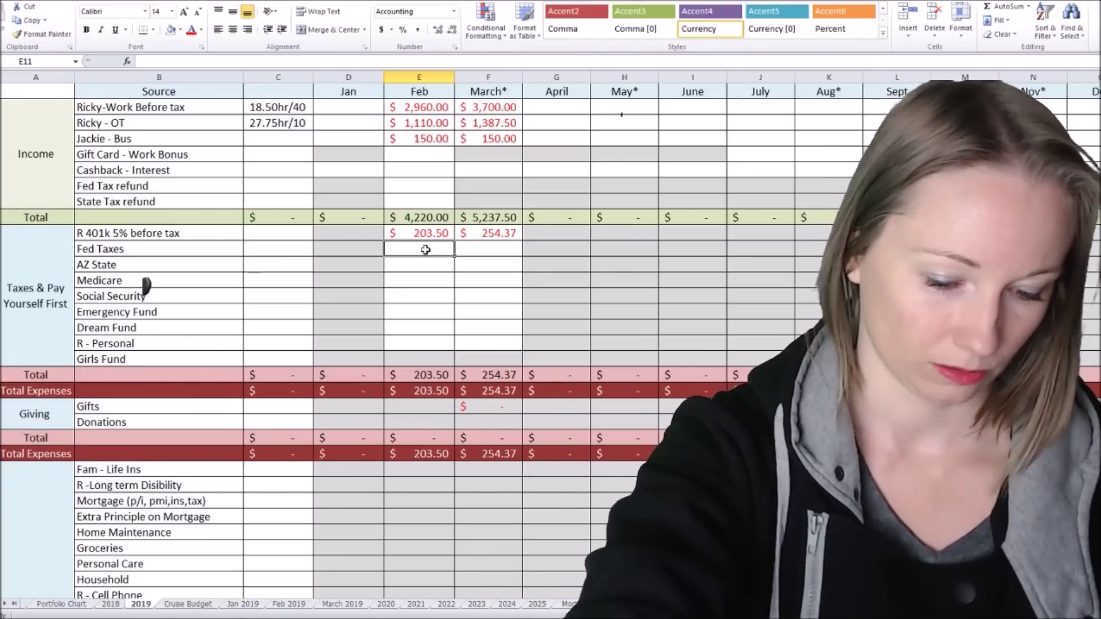
text(60)
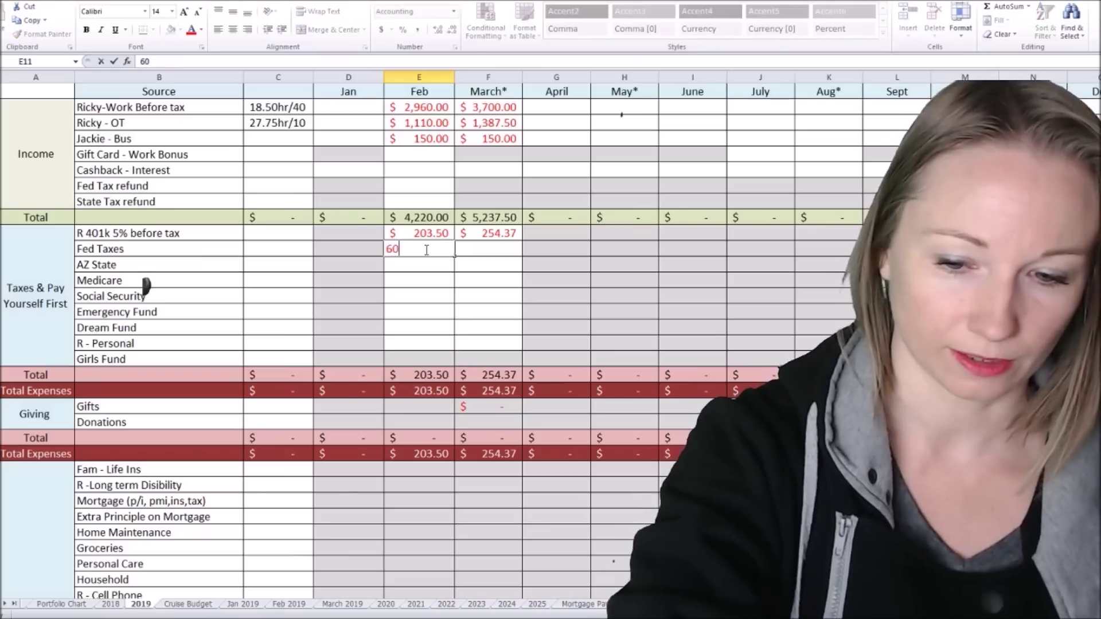
text(.13)
key(Return)
text(72.80)
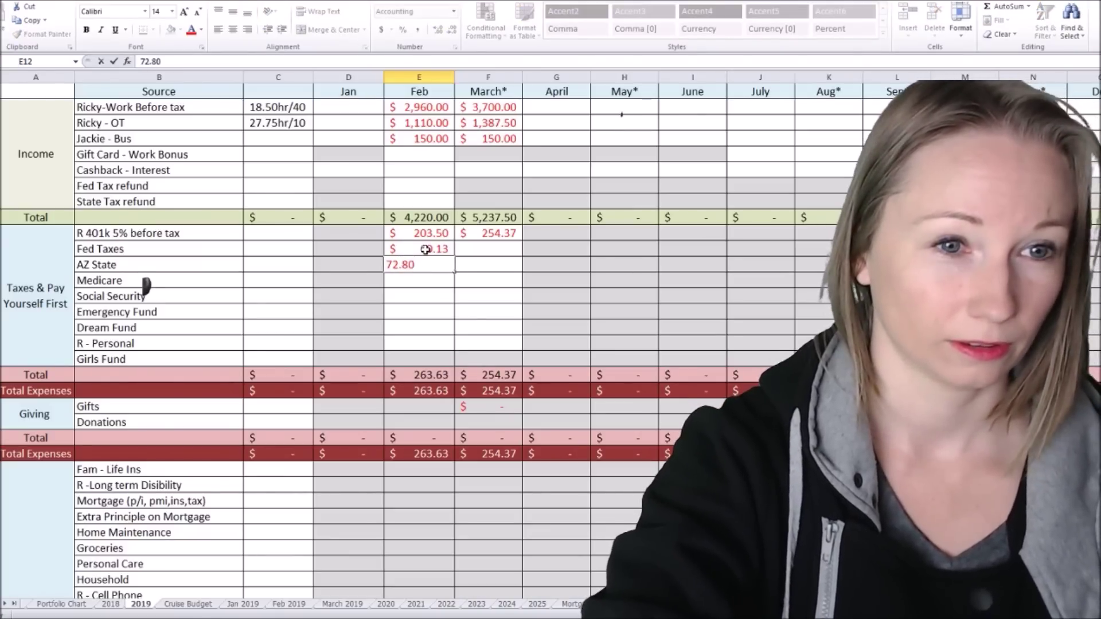
key(Return)
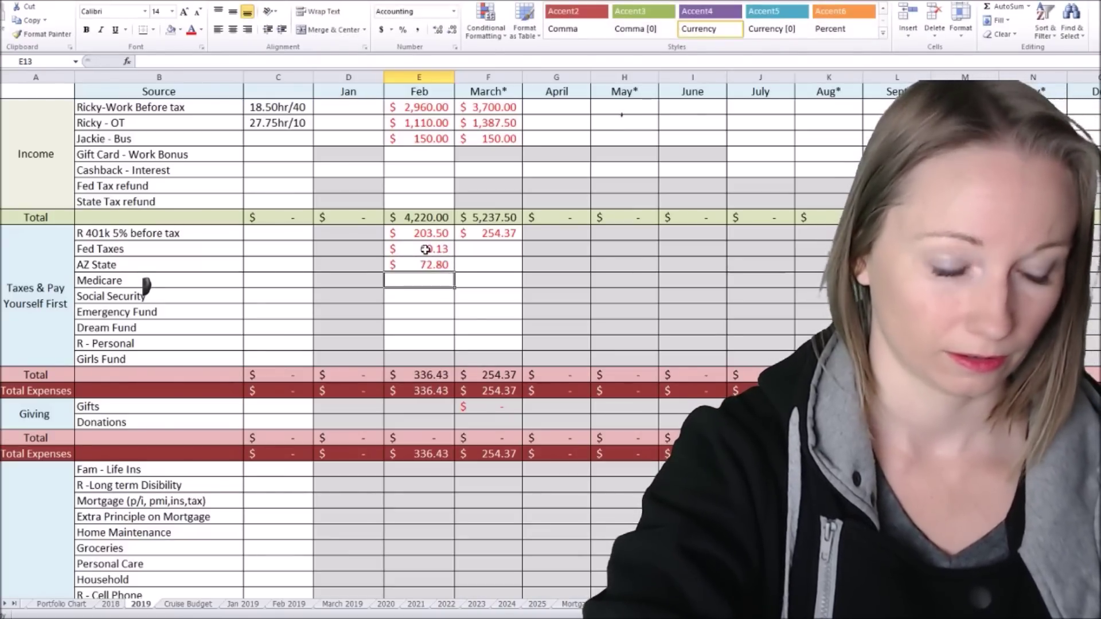
text(61.94)
key(Return)
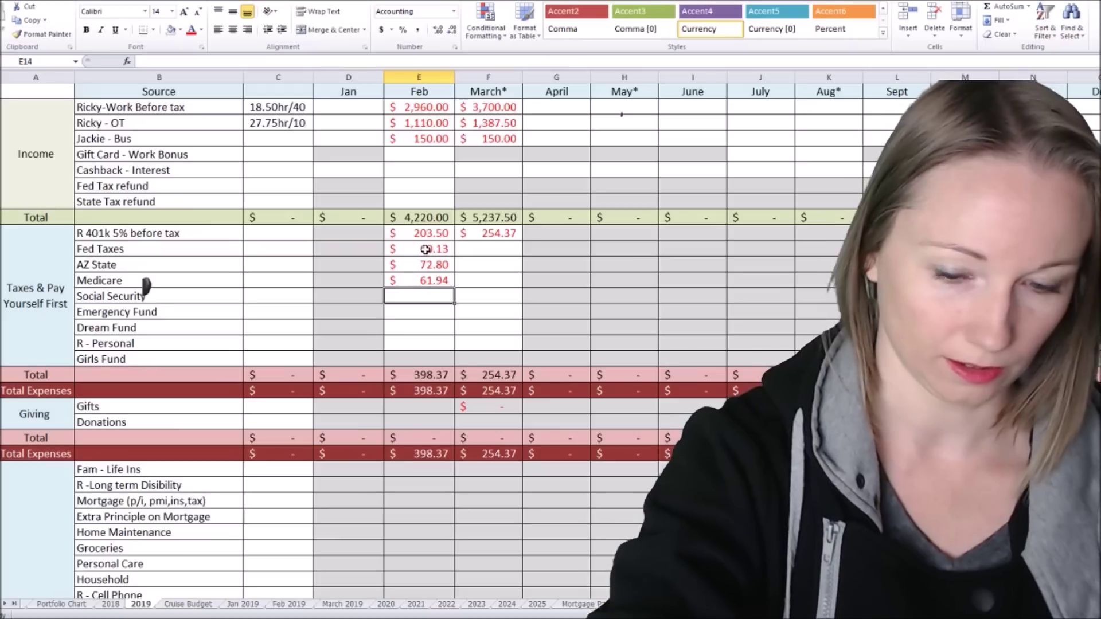
text(239.43)
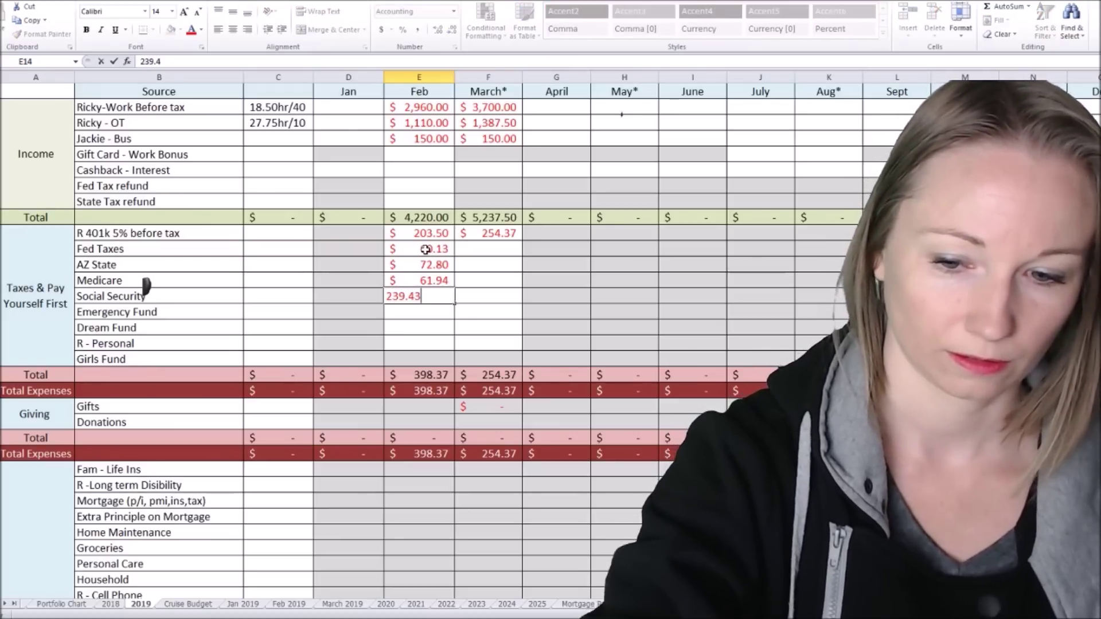
key(Tab)
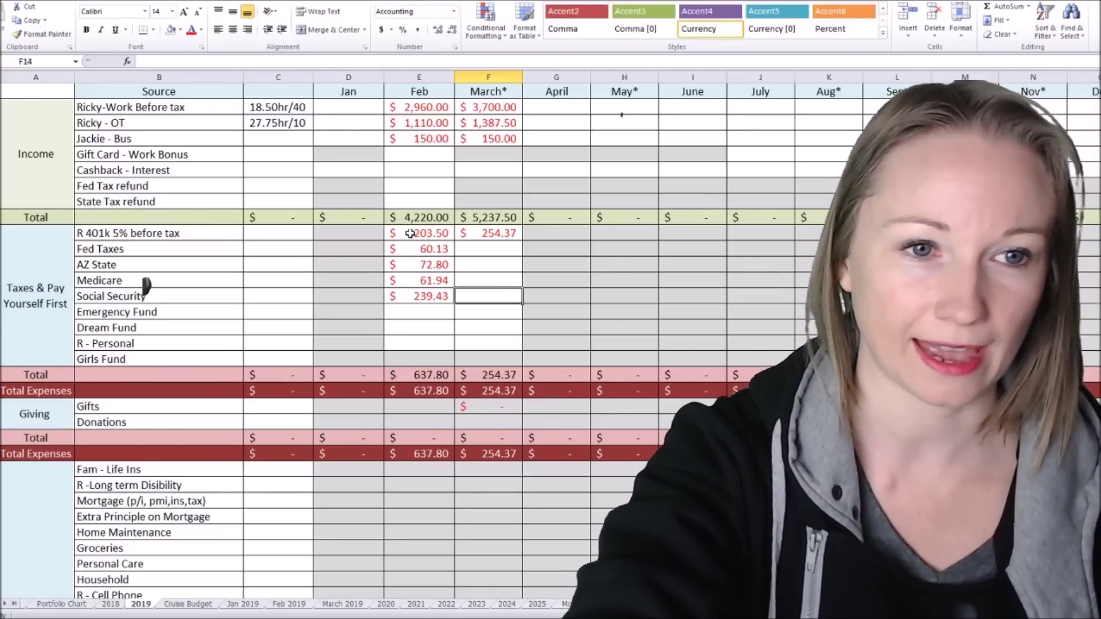
click(492, 253)
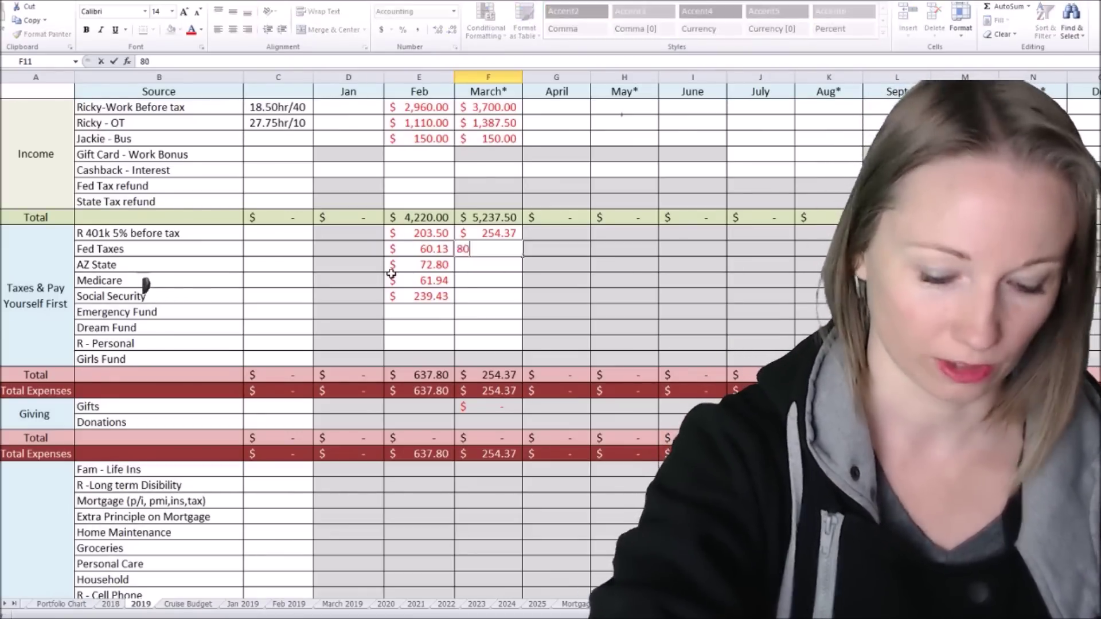
key(ctrl+v)
scroll(391, 274, down, 4)
drag(391, 277, 504, 294)
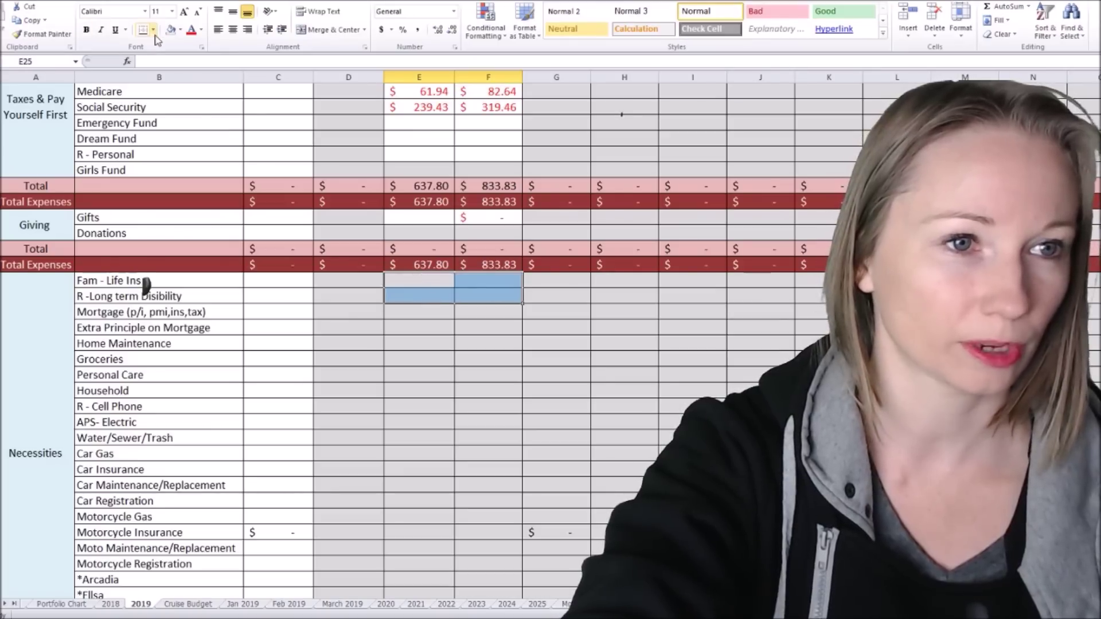
- Unshade the insurance cells and enter life insurance 22.36/27.95 and disability 14.92/18.65
click(172, 31)
click(414, 278)
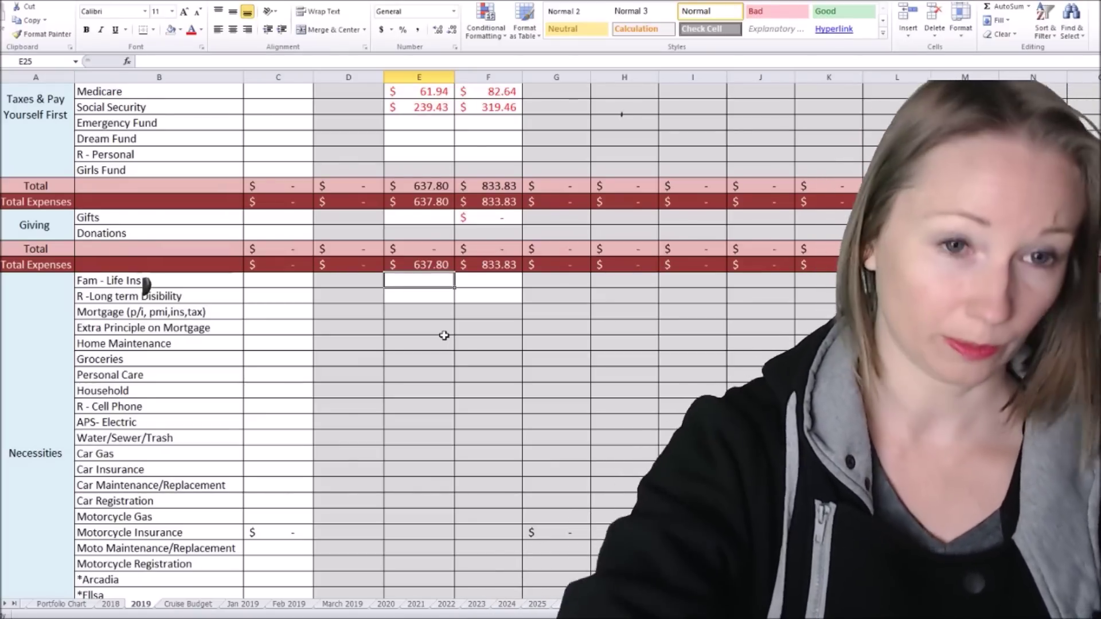
text(2)
text(.38)
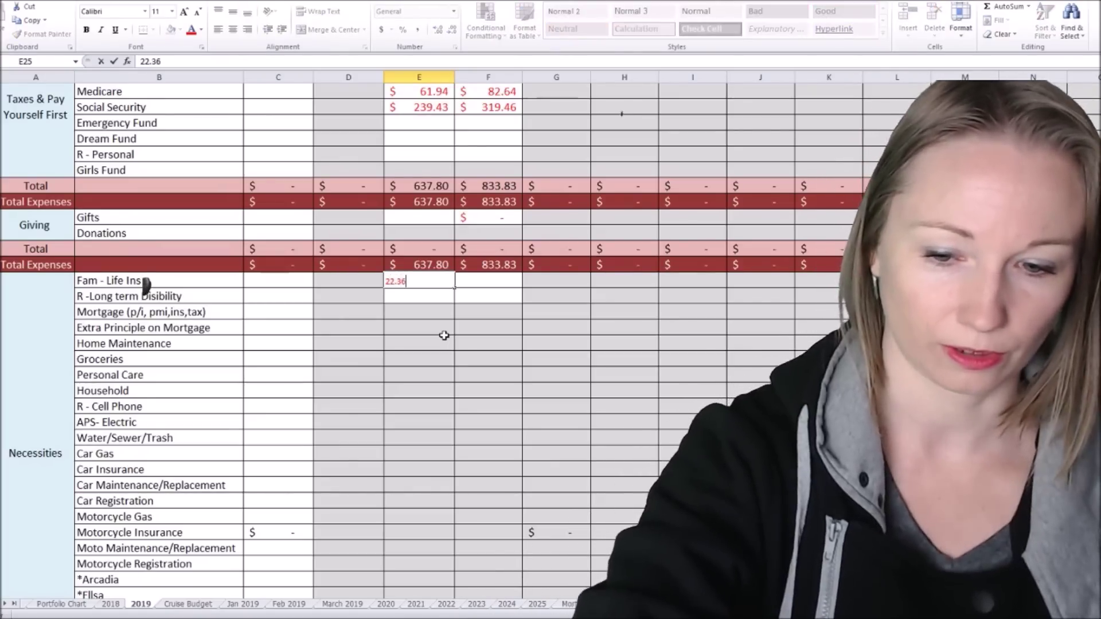
key(Tab)
text(27.95)
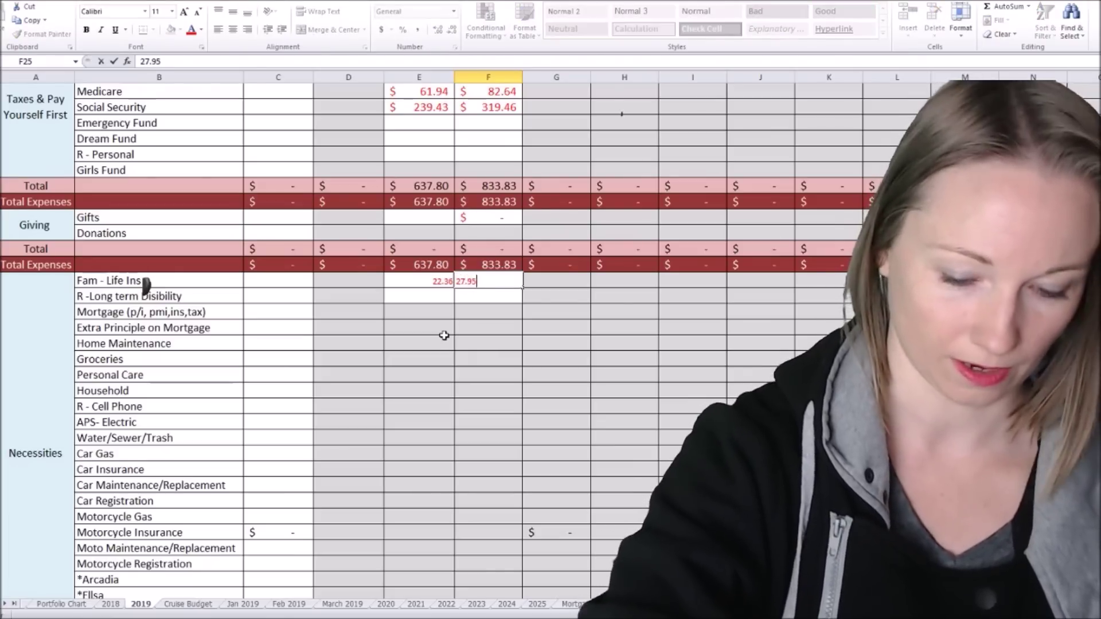
key(Return)
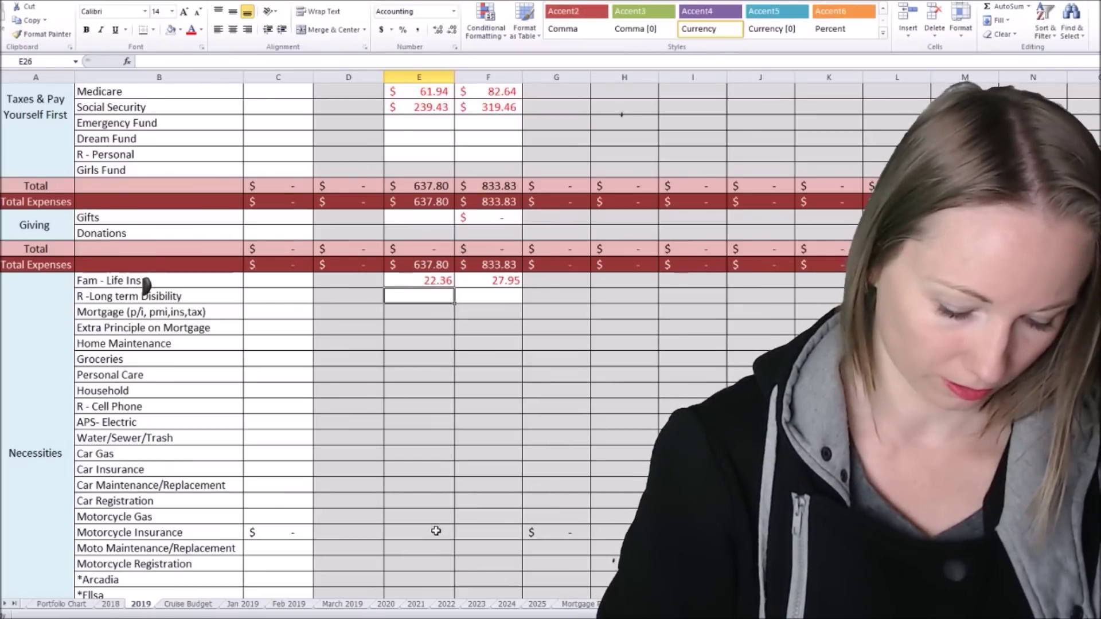
text(14.92)
key(Tab)
text(18.65)
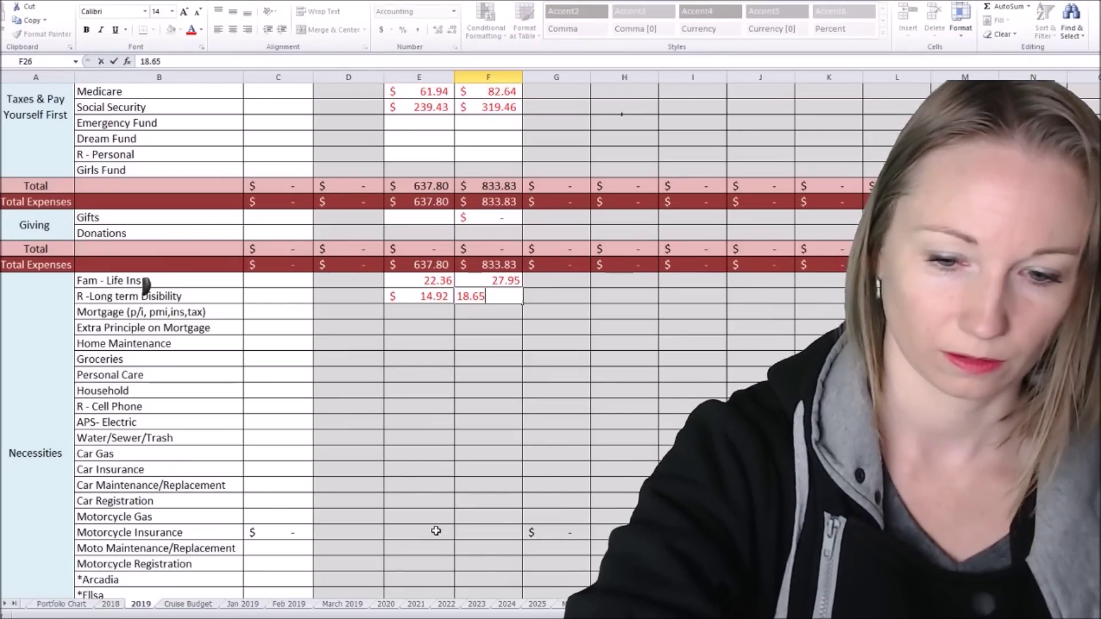
scroll(436, 530, up, 4)
click(447, 312)
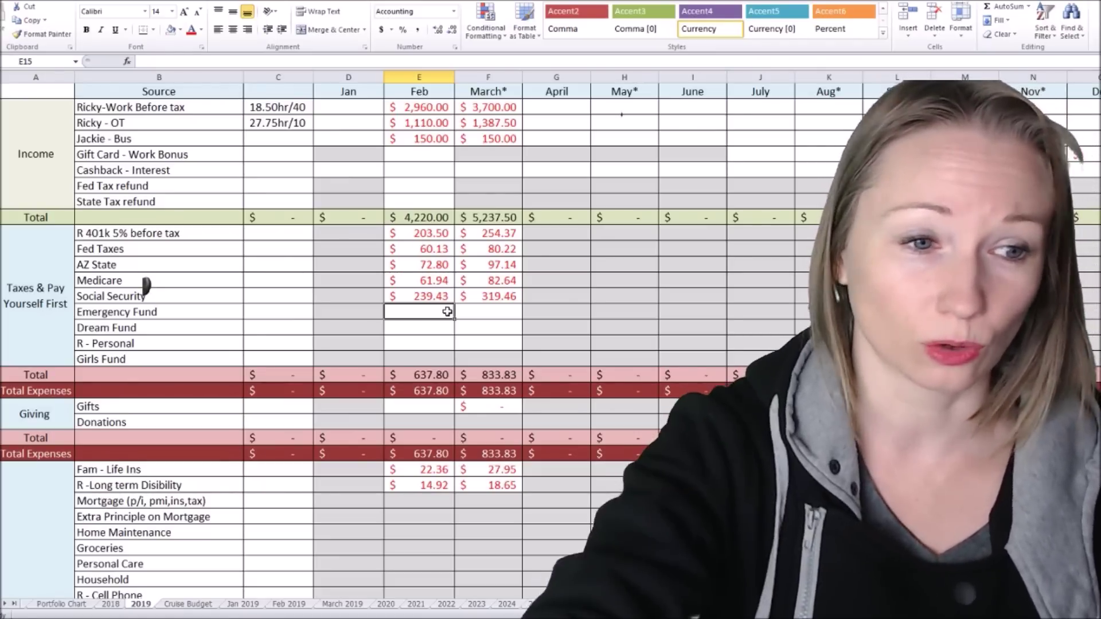
scroll(484, 346, down, 2)
scroll(485, 345, down, 3)
scroll(485, 346, down, 1)
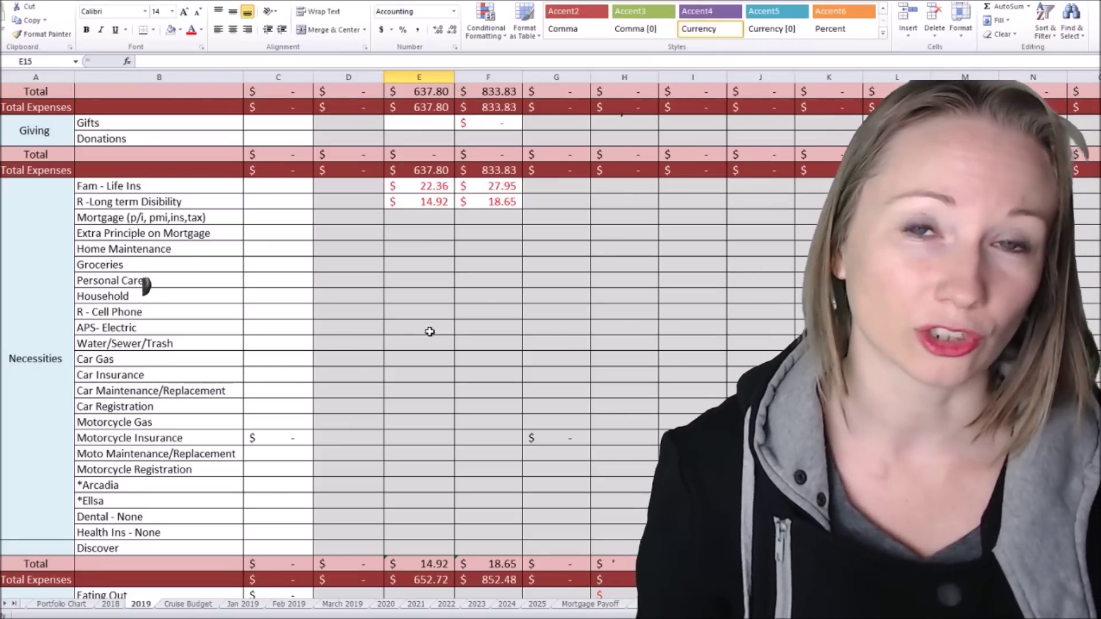
scroll(429, 331, down, 2)
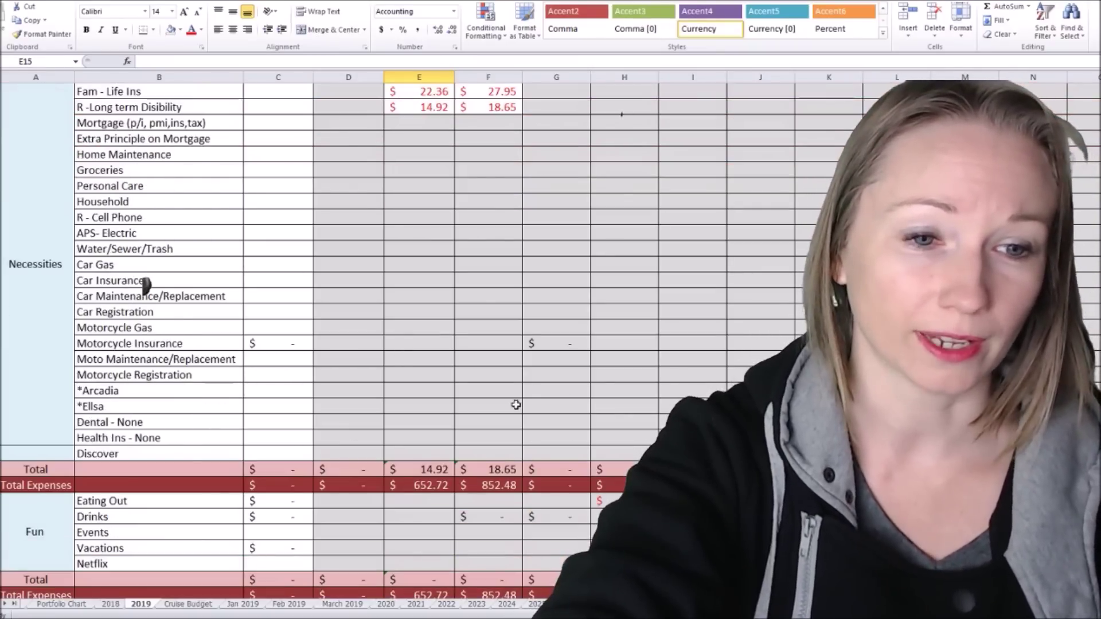
scroll(515, 405, up, 1)
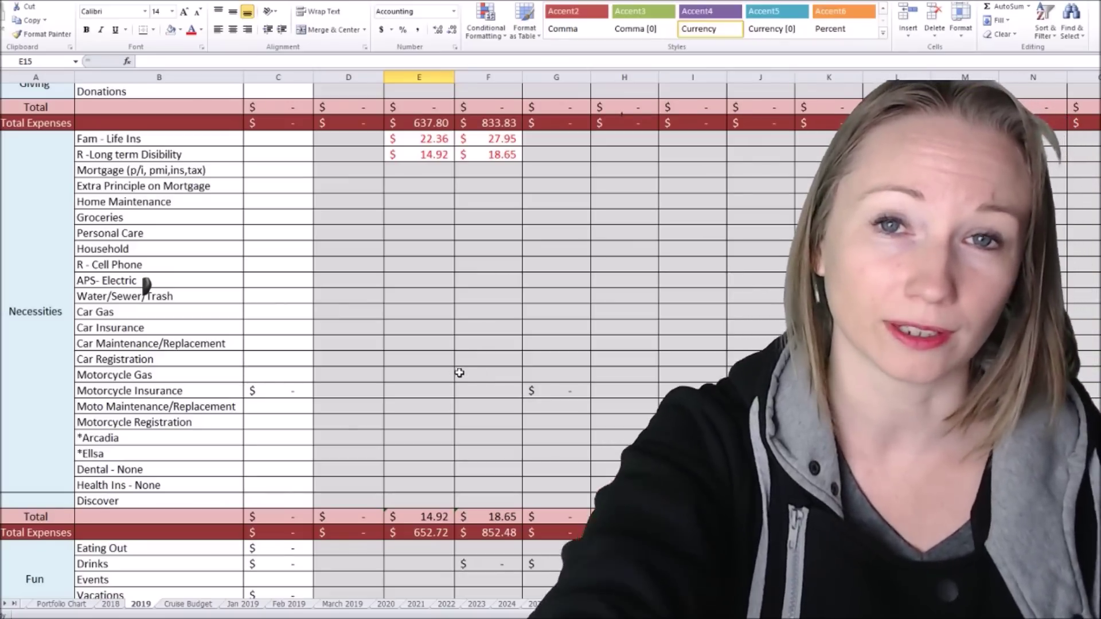
scroll(460, 373, up, 7)
scroll(459, 368, down, 1)
scroll(459, 368, up, 1)
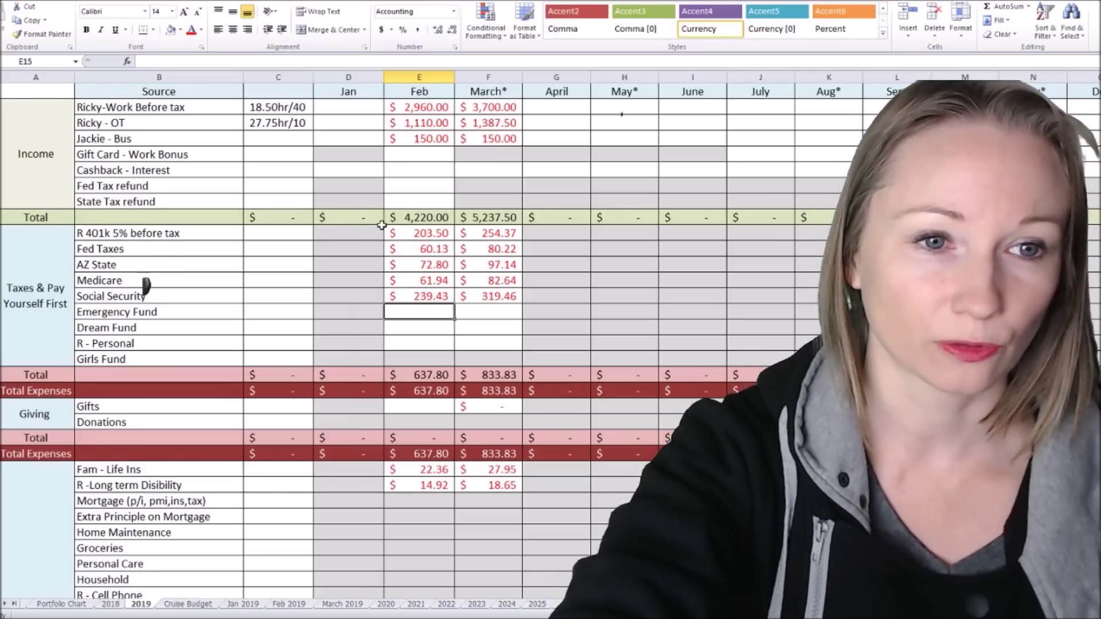
click(415, 233)
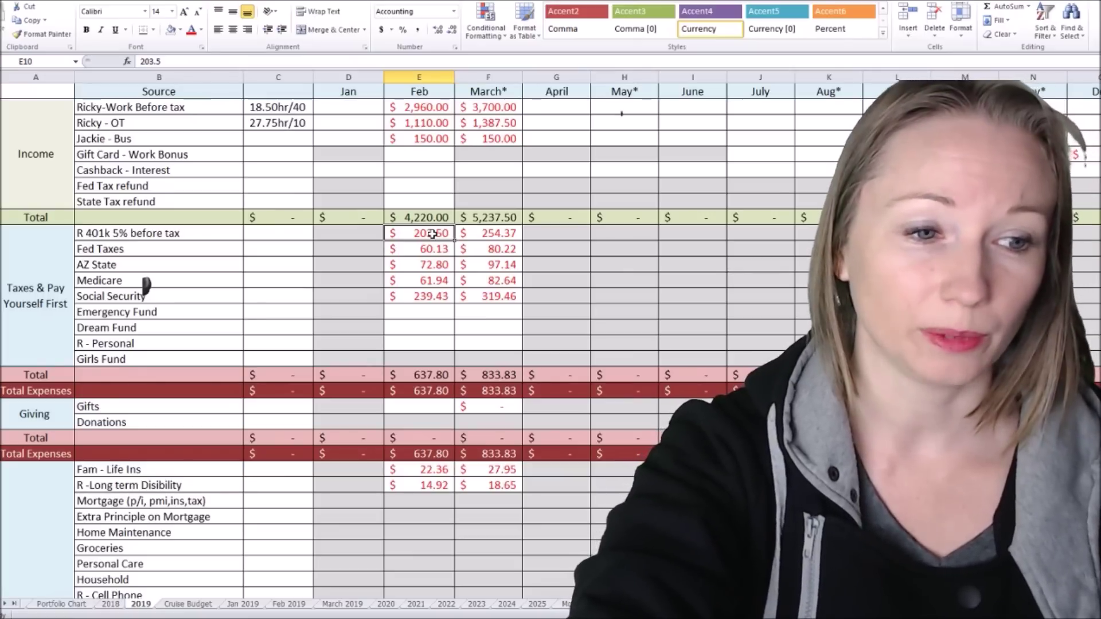
scroll(433, 233, down, 2)
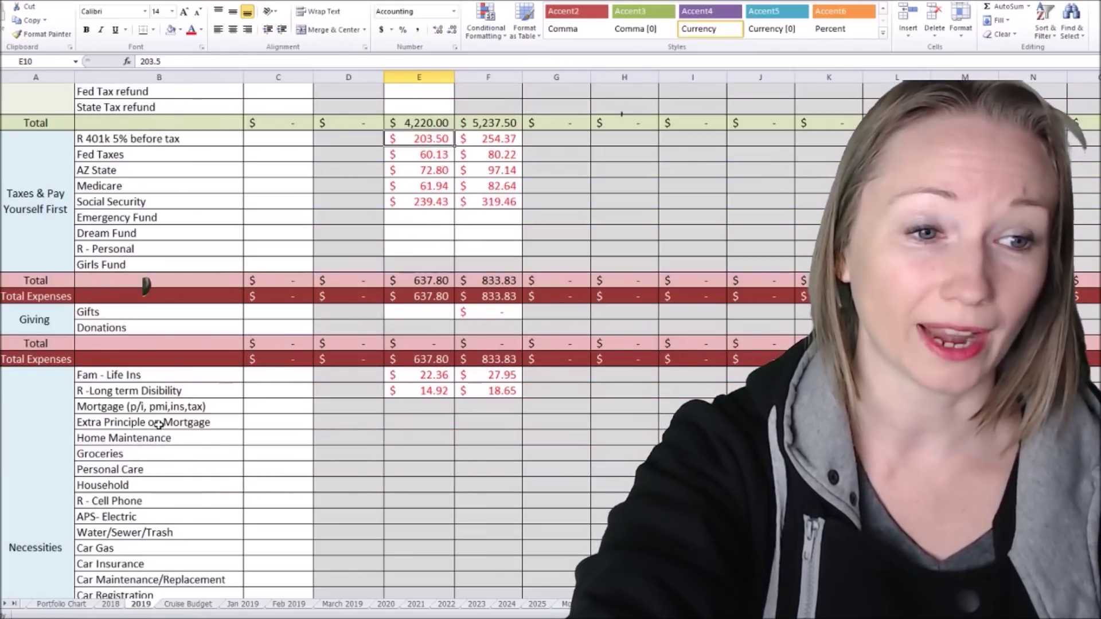
- Enter $175 extra mortgage principal in the February and March cells
drag(450, 418, 487, 420)
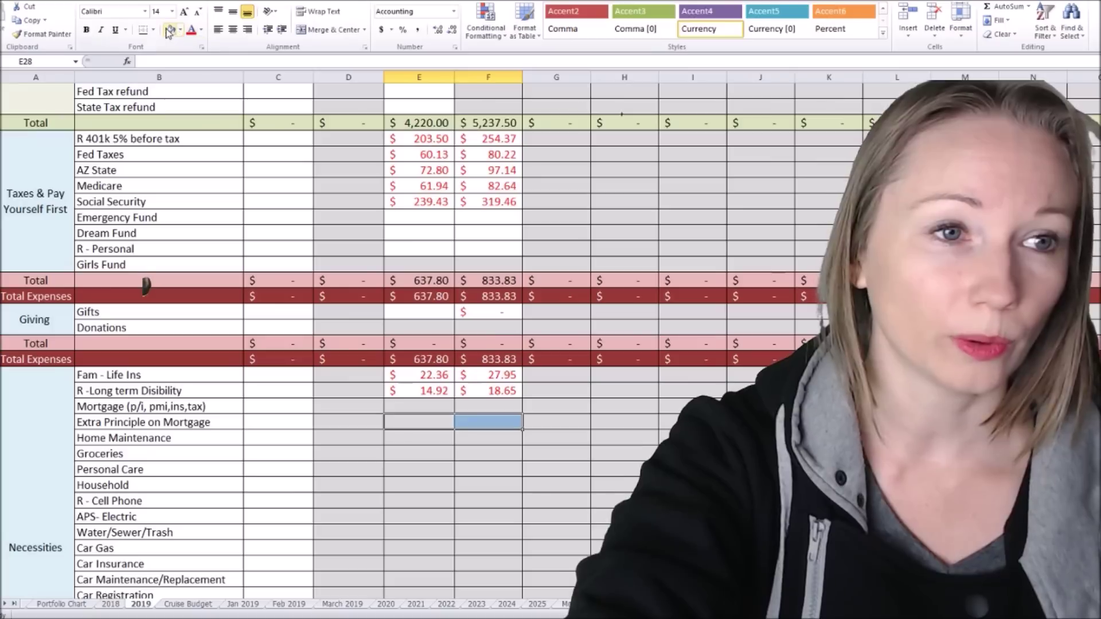
click(416, 421)
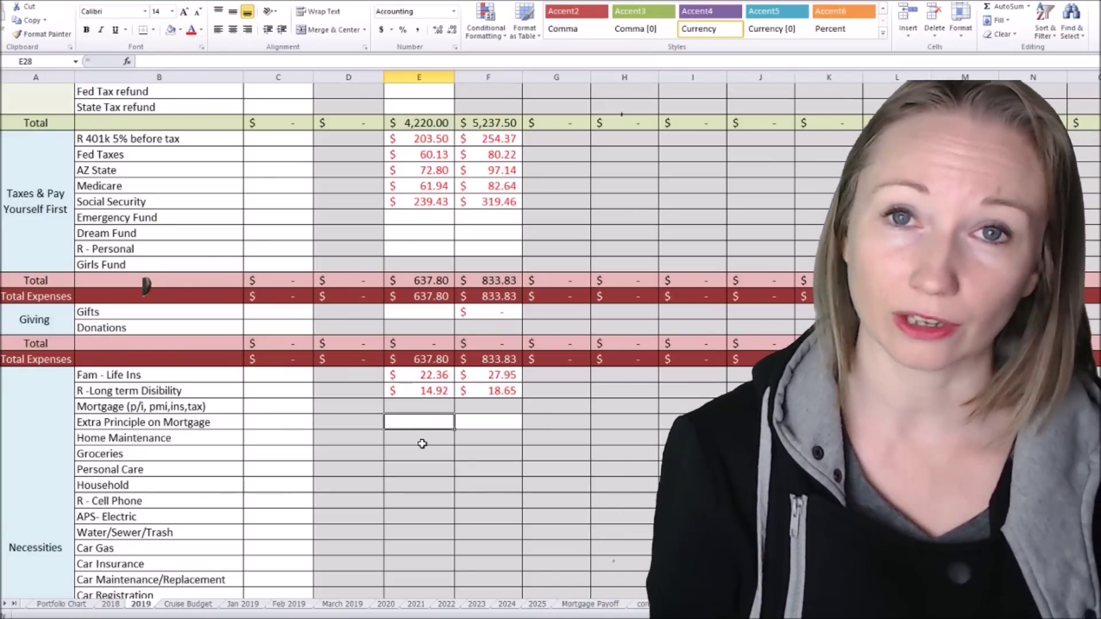
text(17)
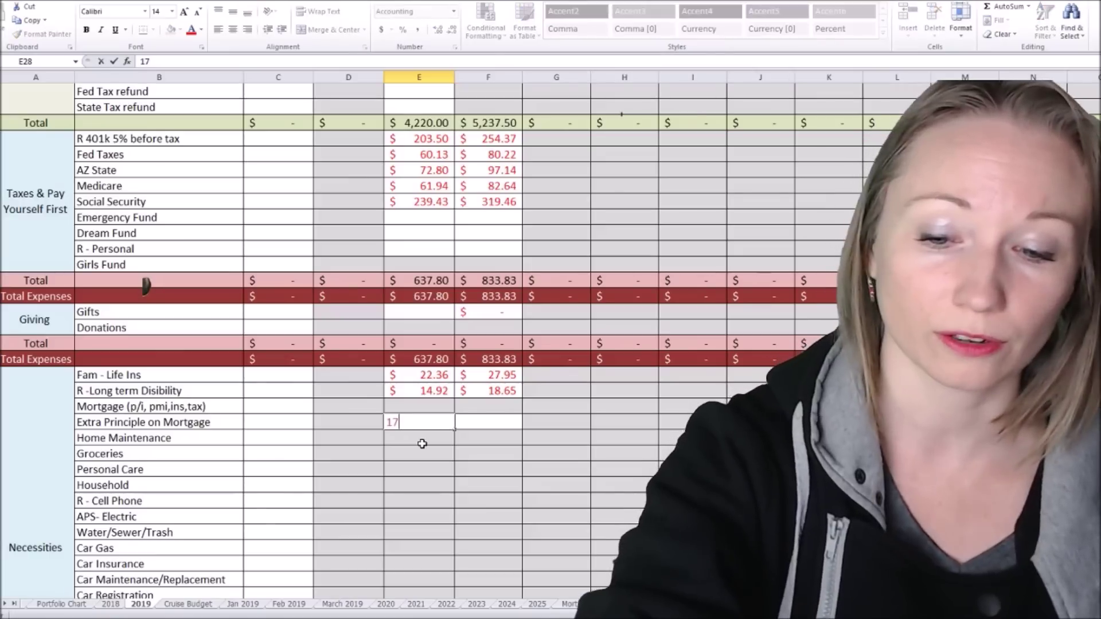
text(5)
key(Tab)
text(175)
key(Left)
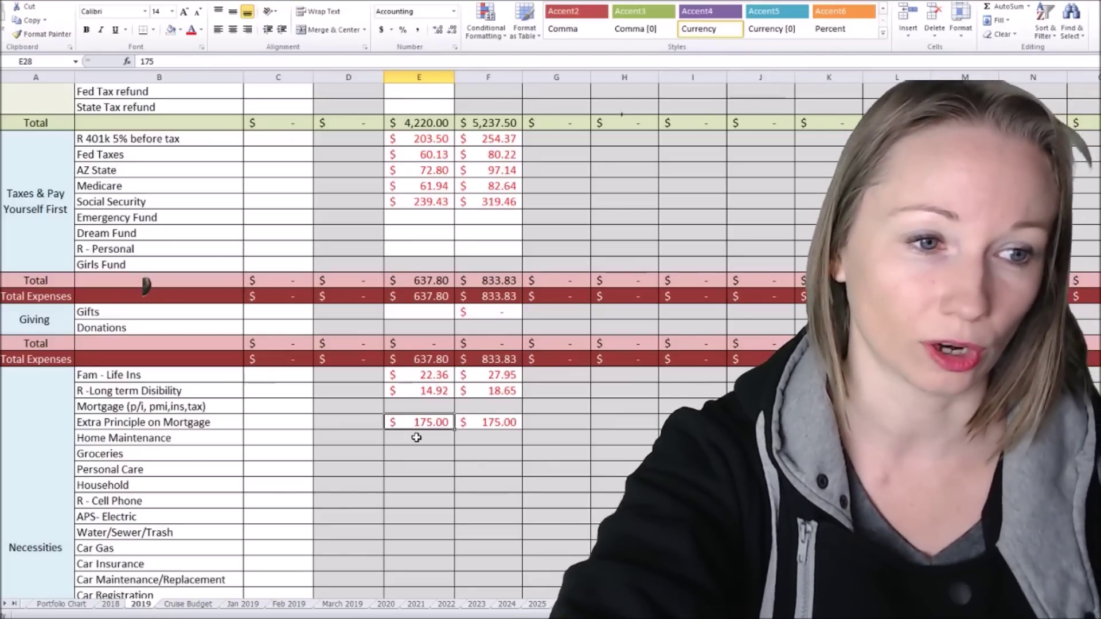
scroll(417, 441, up, 1)
scroll(421, 446, up, 1)
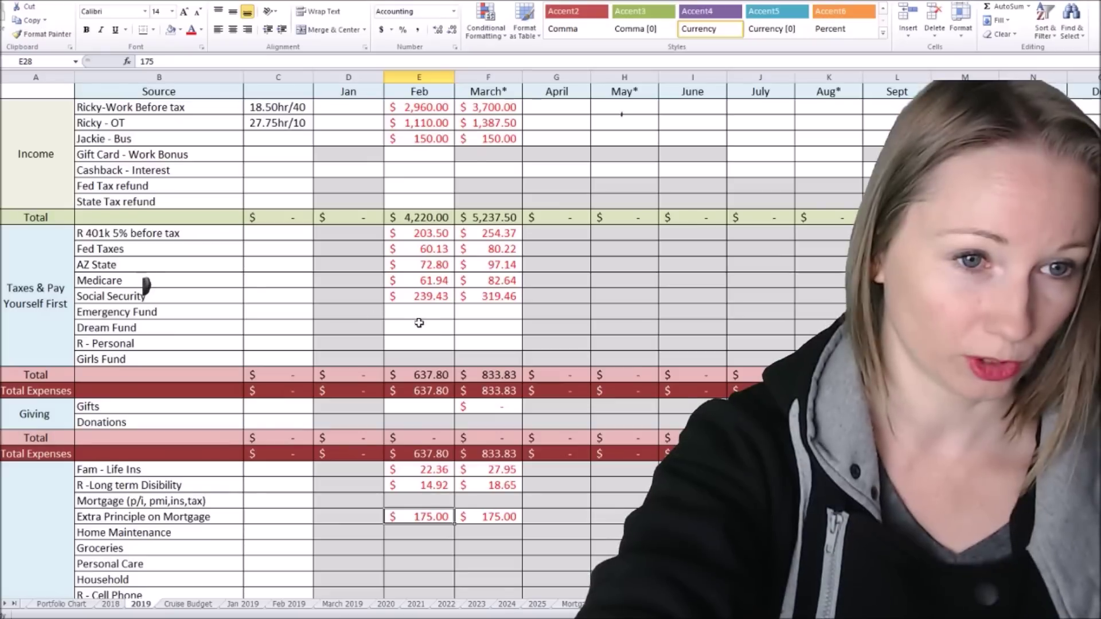
click(422, 312)
text(362)
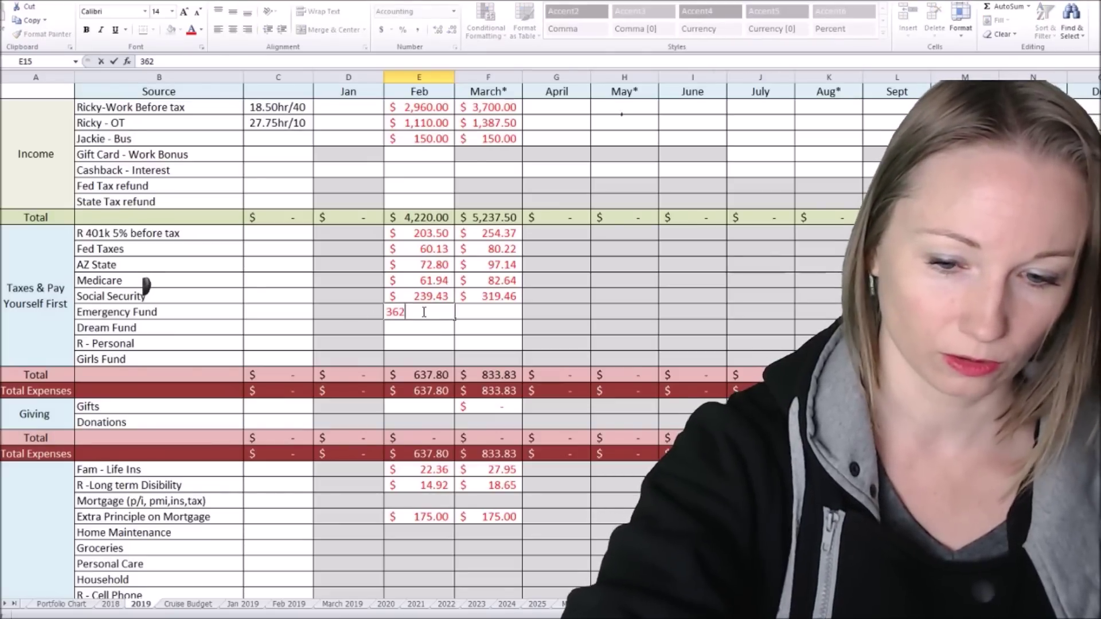
- Enter Emergency Fund amounts of $362 for February and $480 for March
key(Tab)
text(480)
key(Tab)
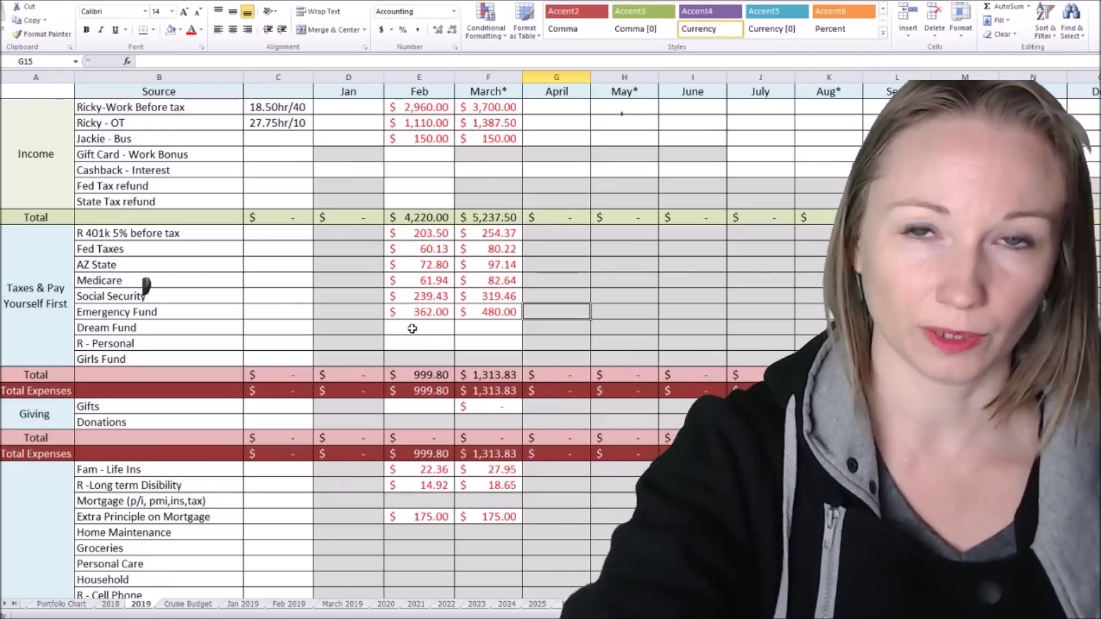
click(412, 330)
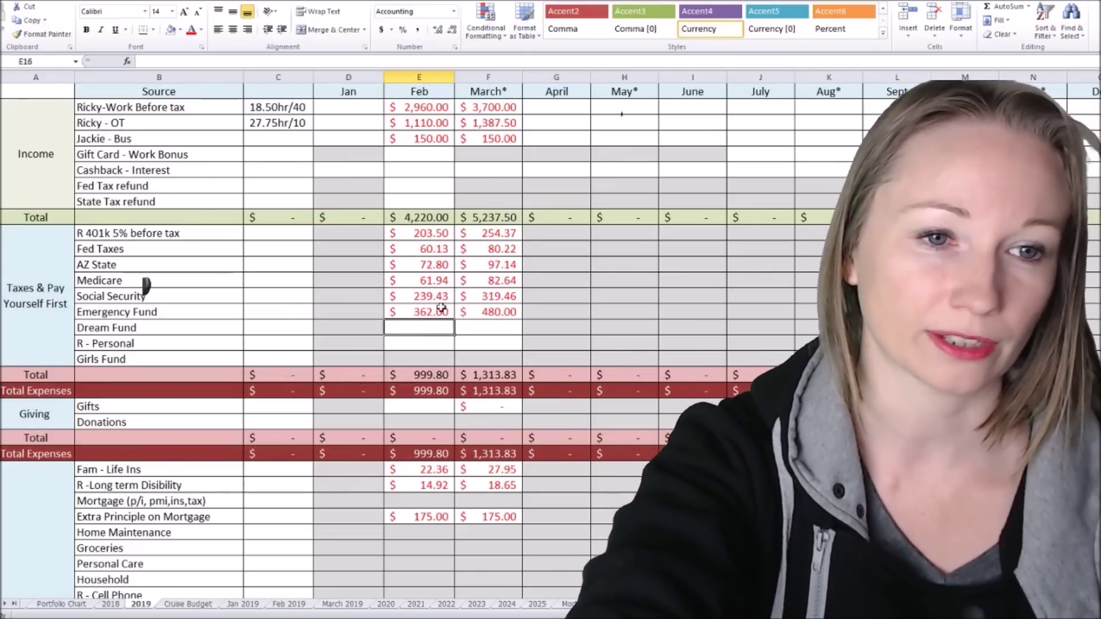
scroll(440, 321, down, 2)
key(Down)
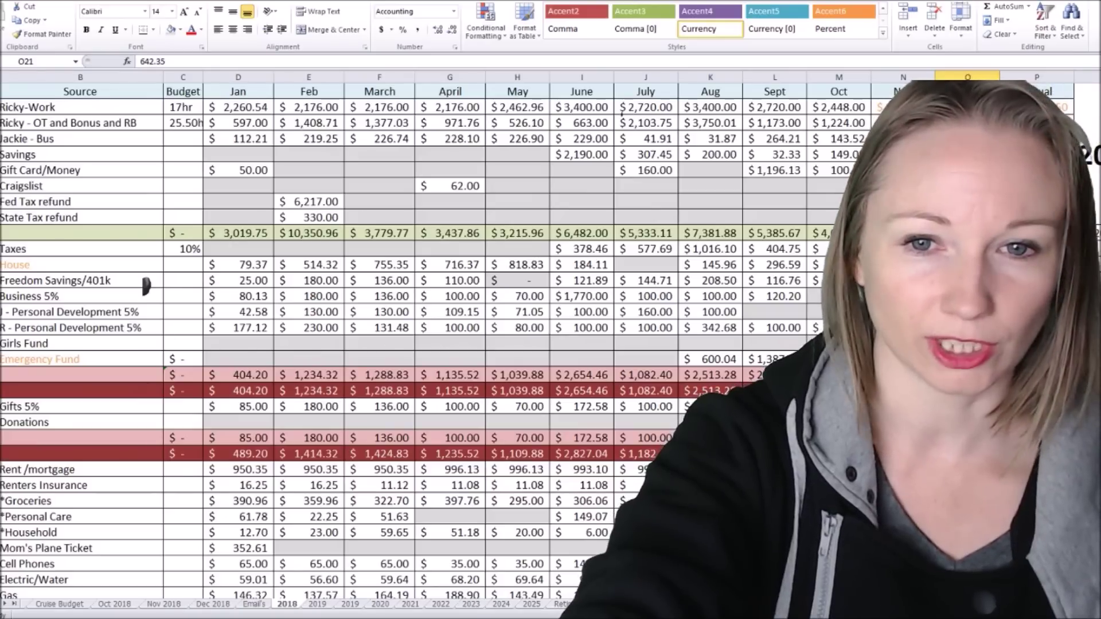
- Check the yearly total formula on the 2018 sheet, then return to the 2019 workbook
key(Right)
key(Up)
key(Up)
key(Up)
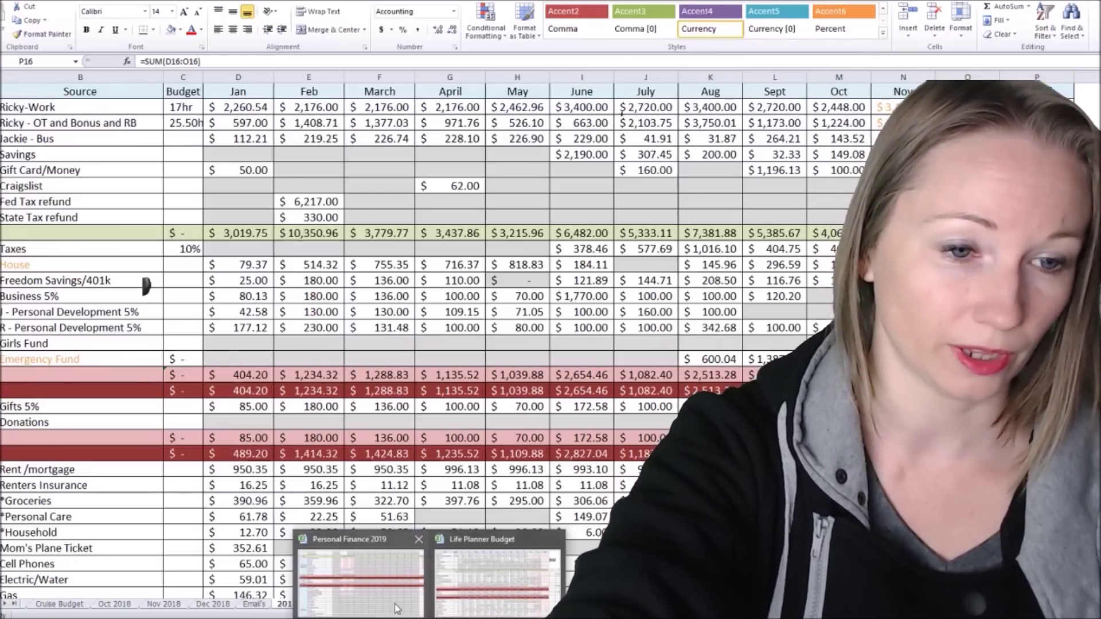
click(345, 573)
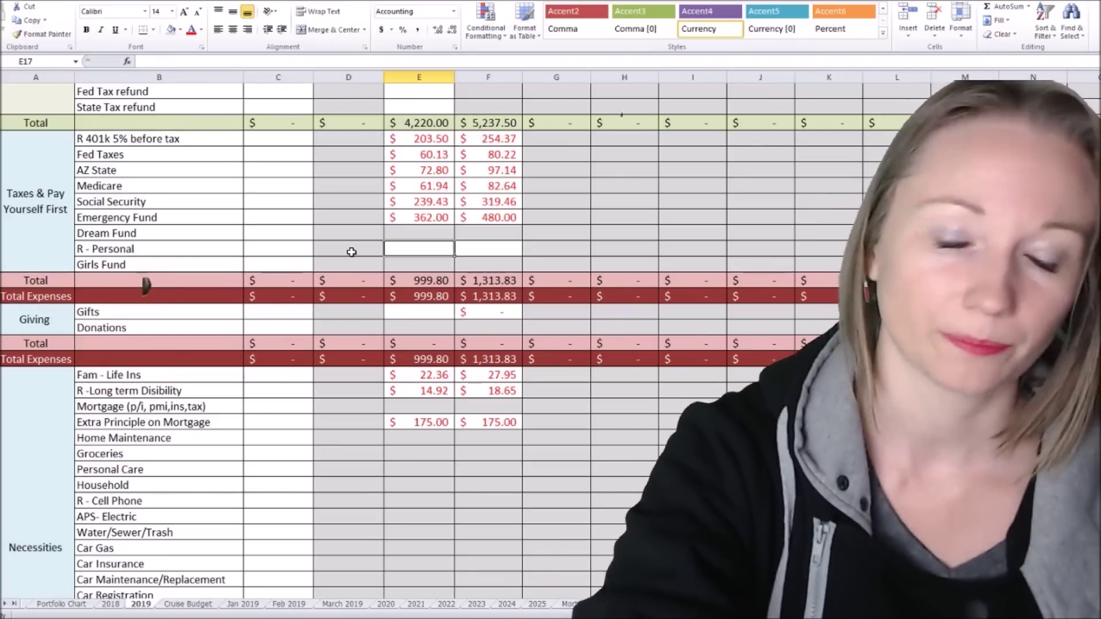
text(180)
- Enter 180 and 225 for R - Personal in Feb and March, and note 10% for Emergency Fund
key(Tab)
text(225)
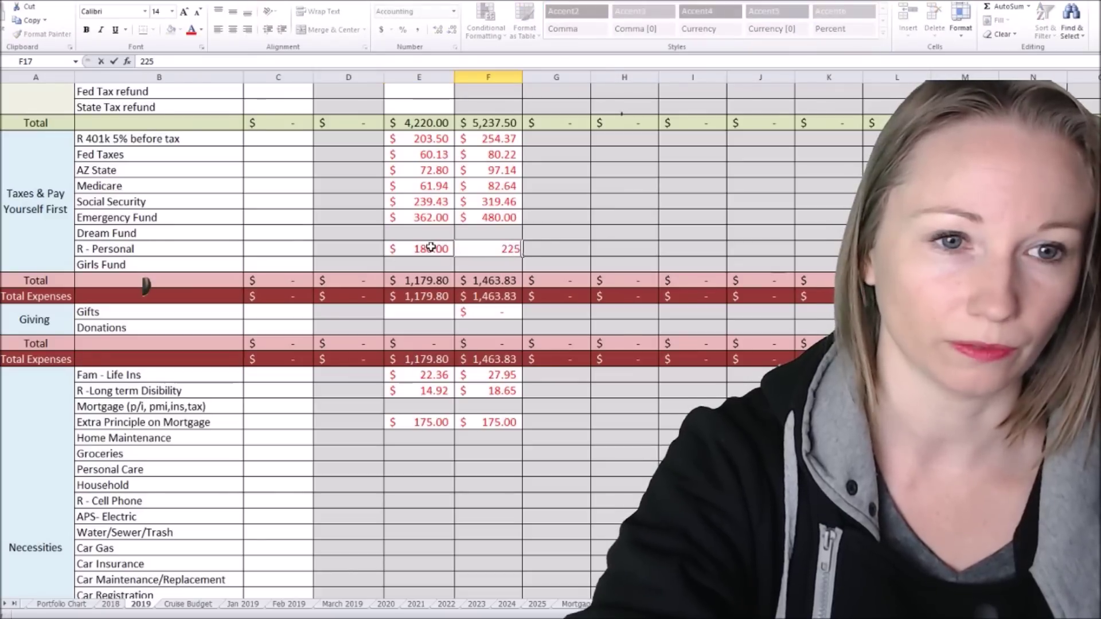
key(Tab)
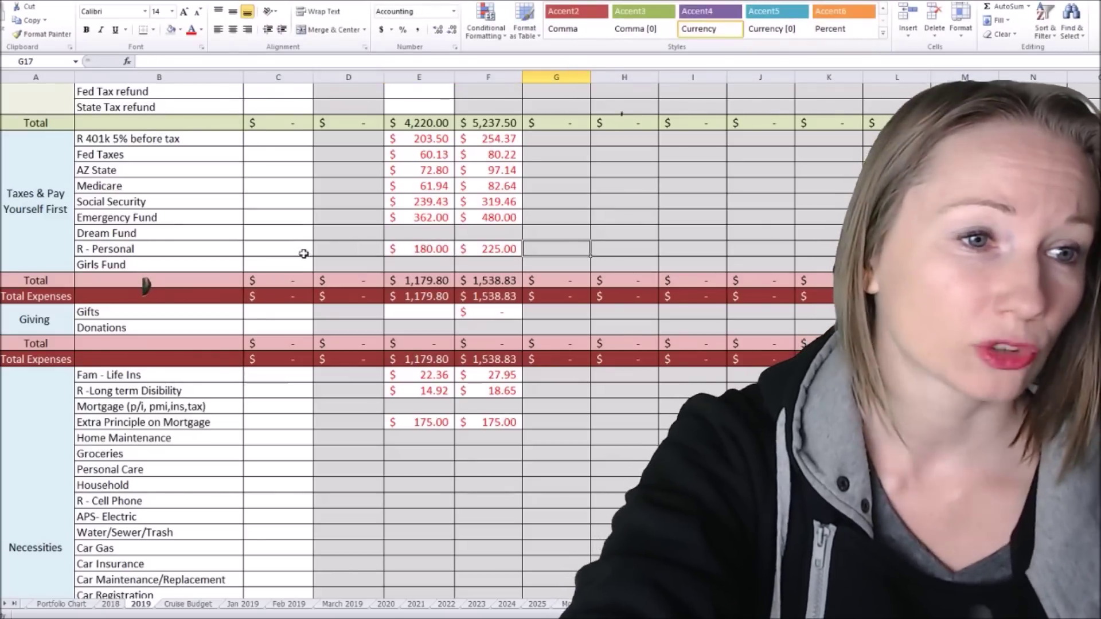
click(289, 219)
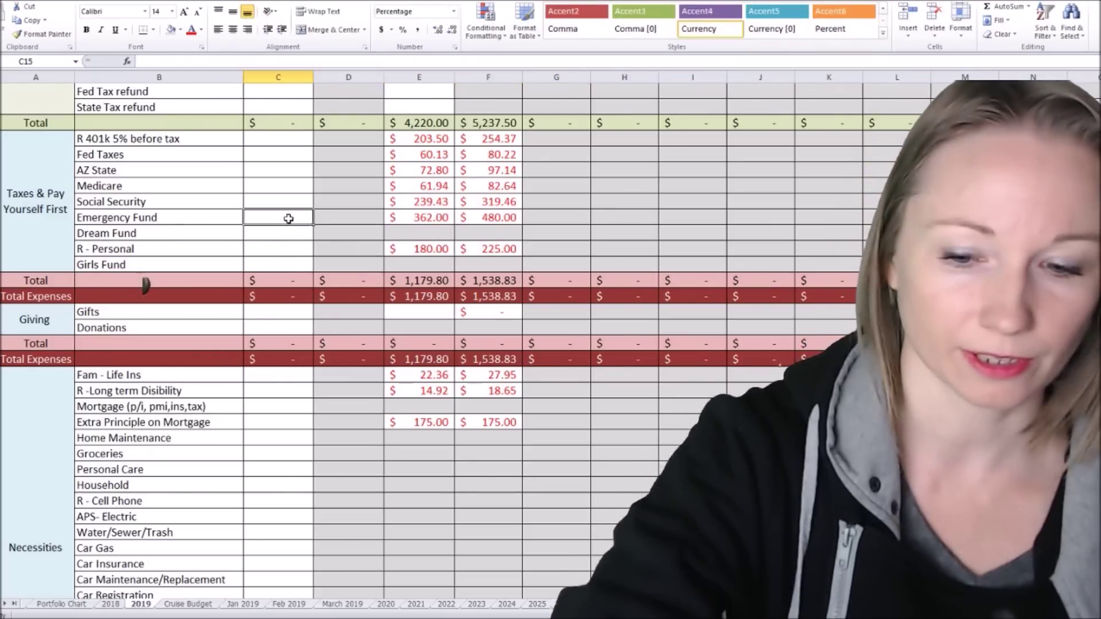
text(10%)
key(Return)
- Add 5% notes for R - Personal and 401k, and '1 extra' for extra principal
click(272, 247)
text(5)
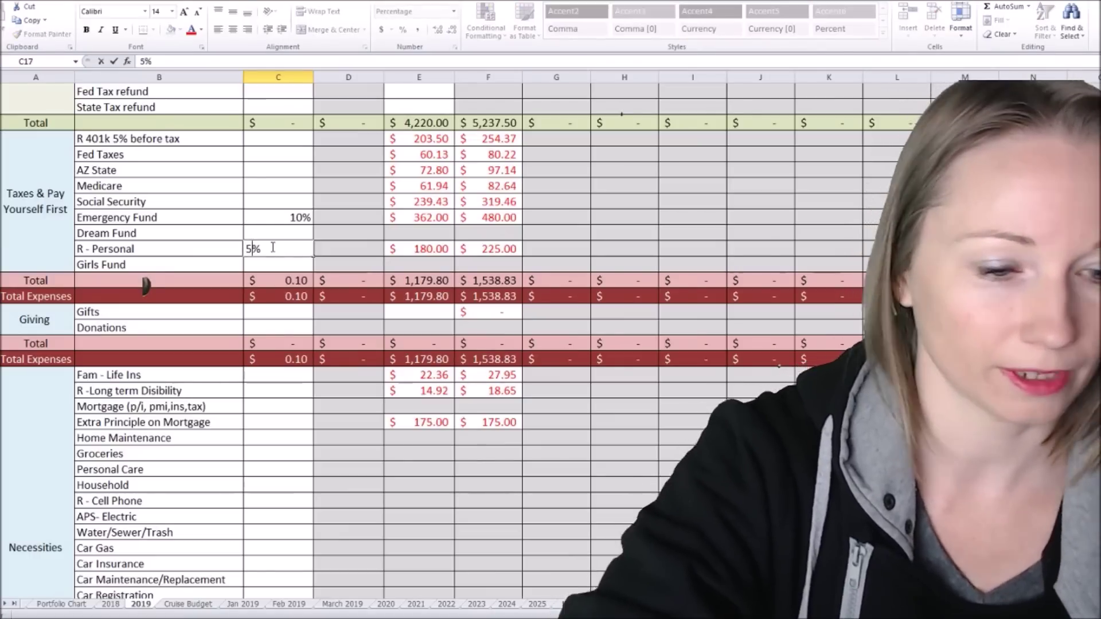
text(%)
click(264, 137)
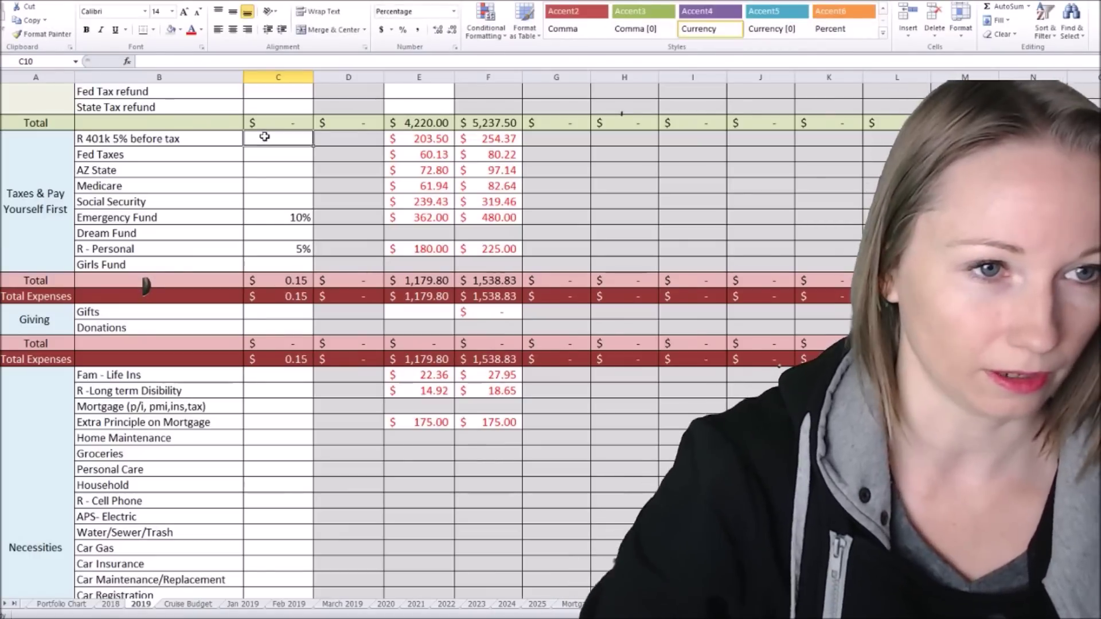
text(5%)
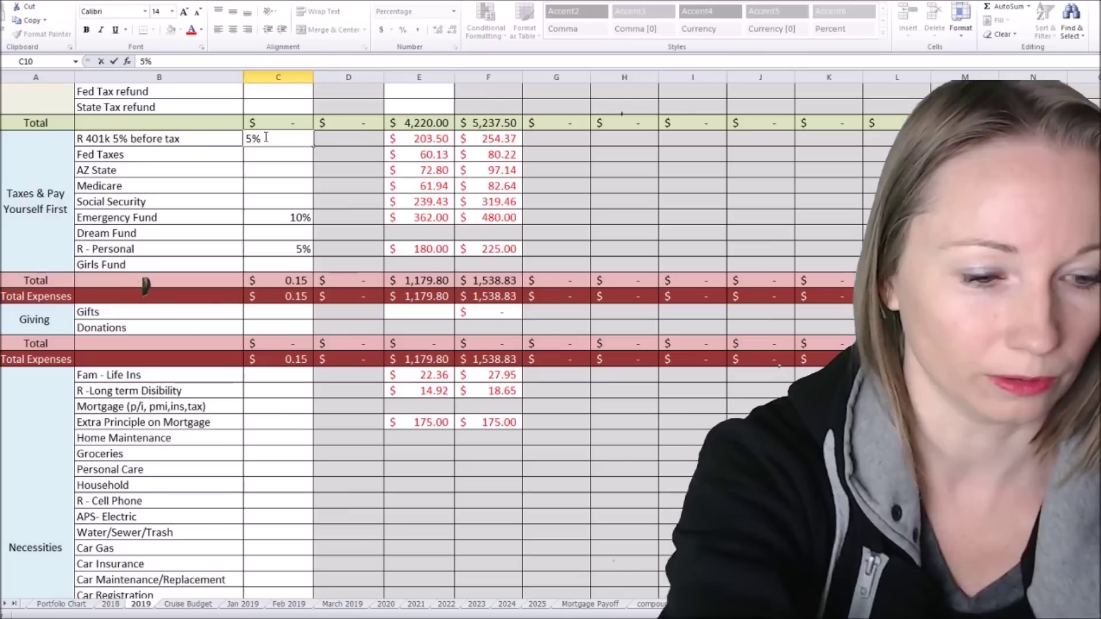
click(274, 420)
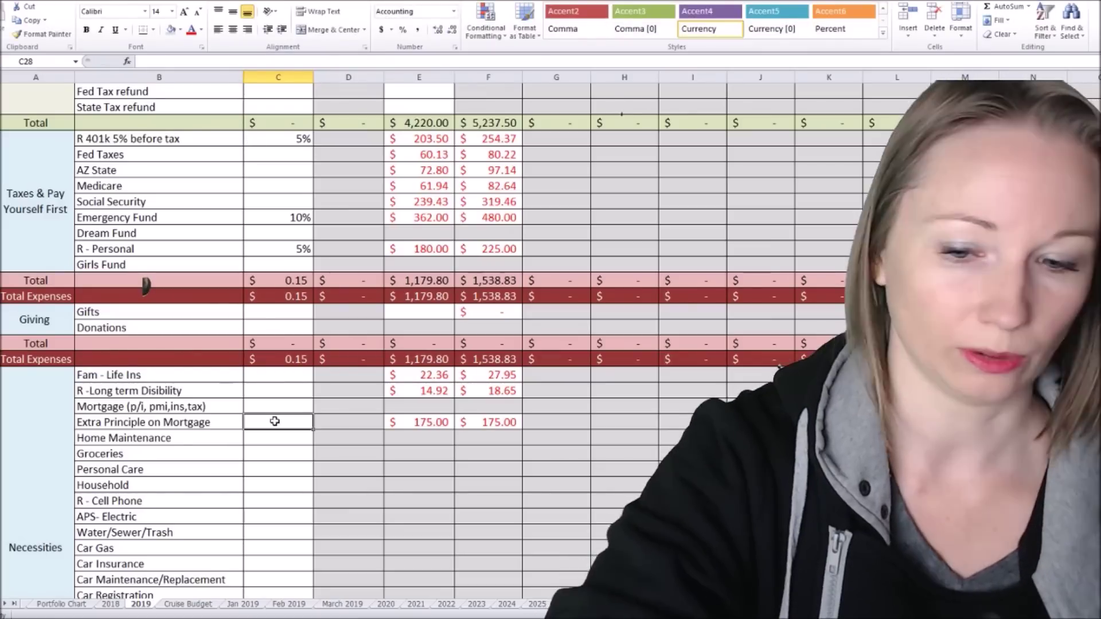
text(1)
text(xtra)
key(Return)
scroll(448, 297, down, 2)
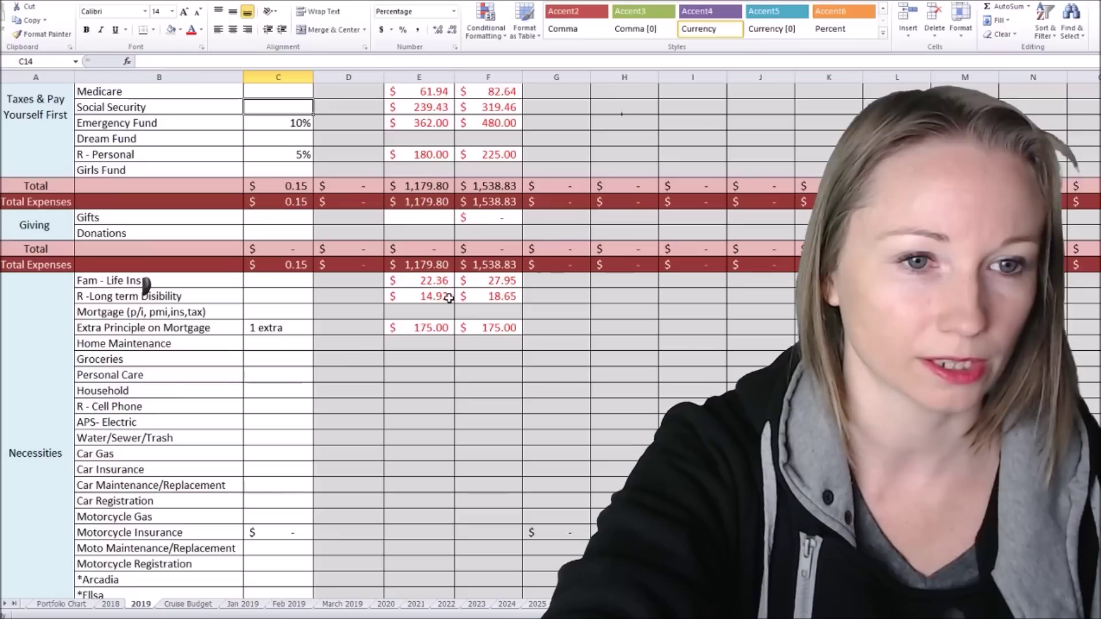
scroll(447, 298, down, 6)
scroll(448, 299, up, 4)
scroll(448, 298, up, 1)
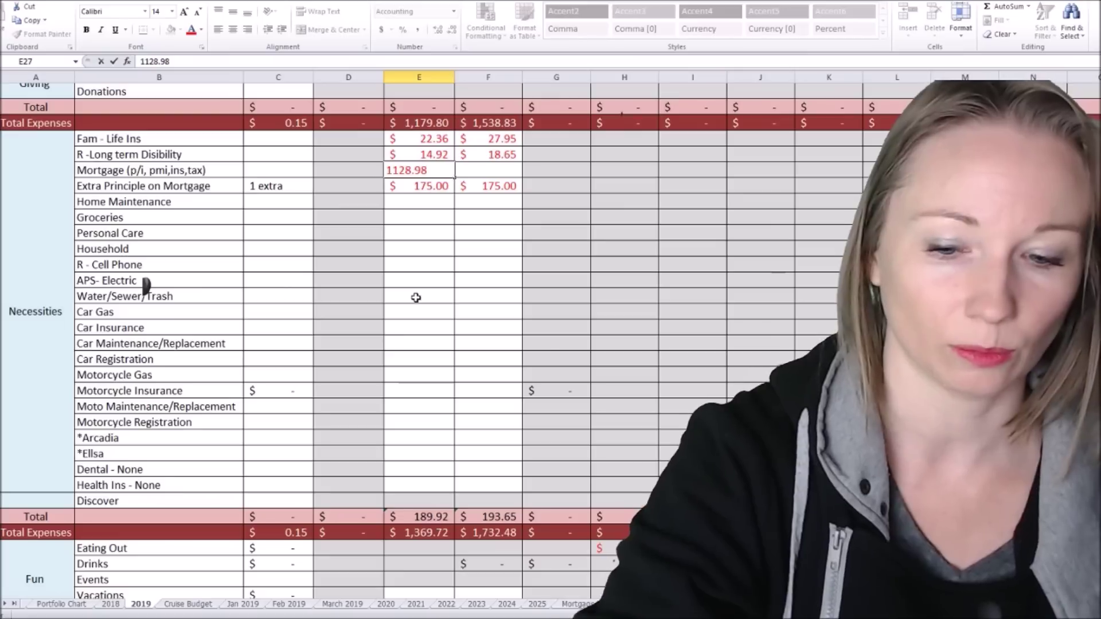
click(418, 171)
text(1128.98)
- Enter the $1,128.98 mortgage payment for February and March
key(Tab)
text($ 1,128.98)
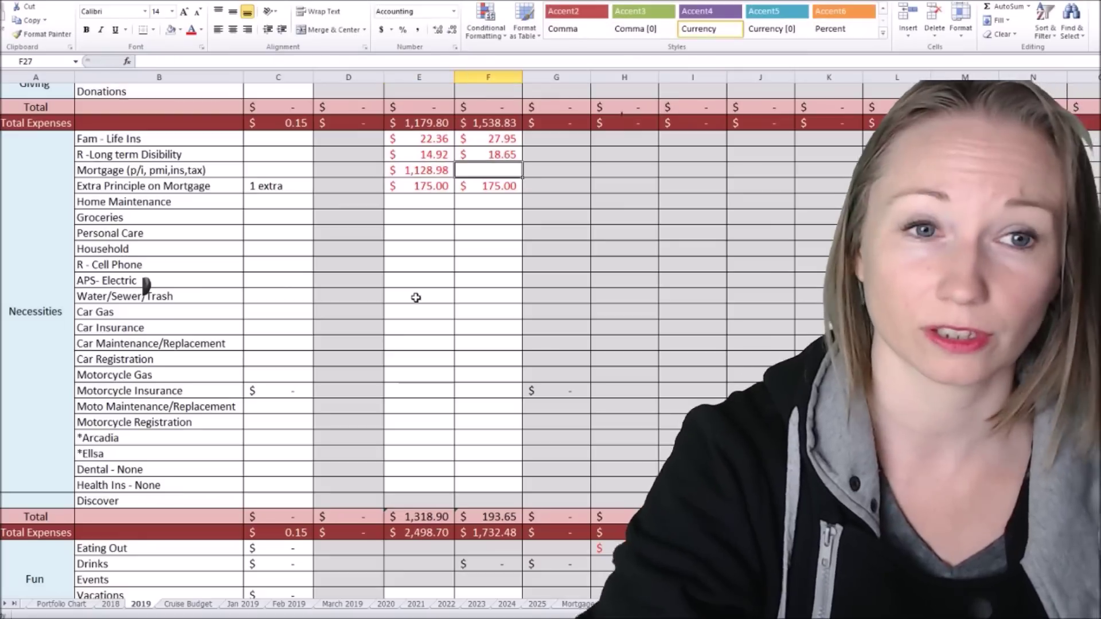
text(1128)
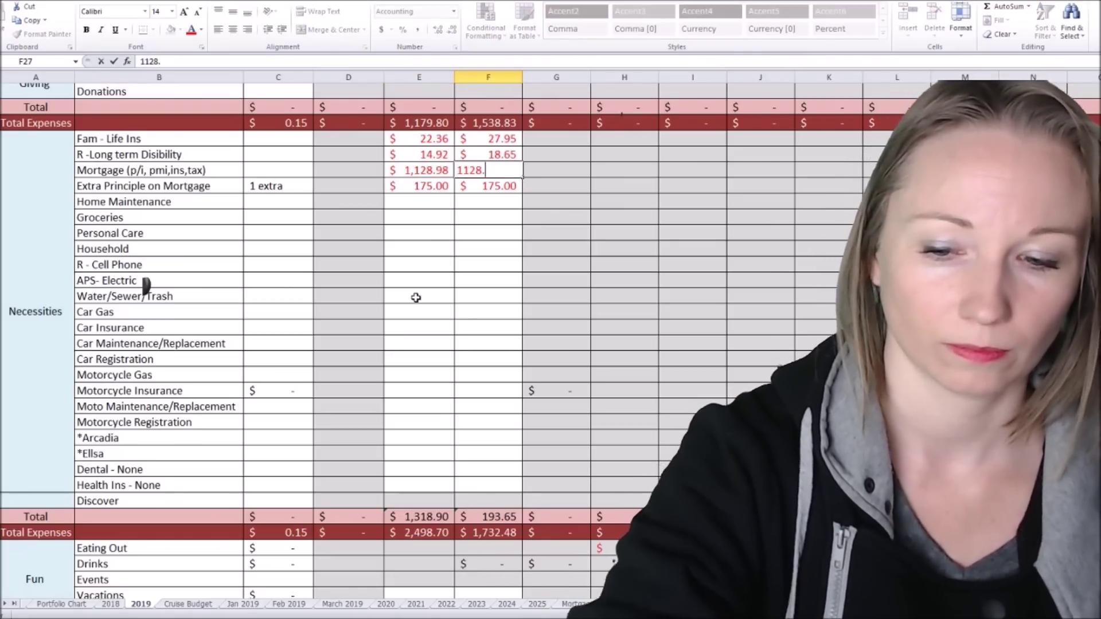
text(.98)
key(Tab)
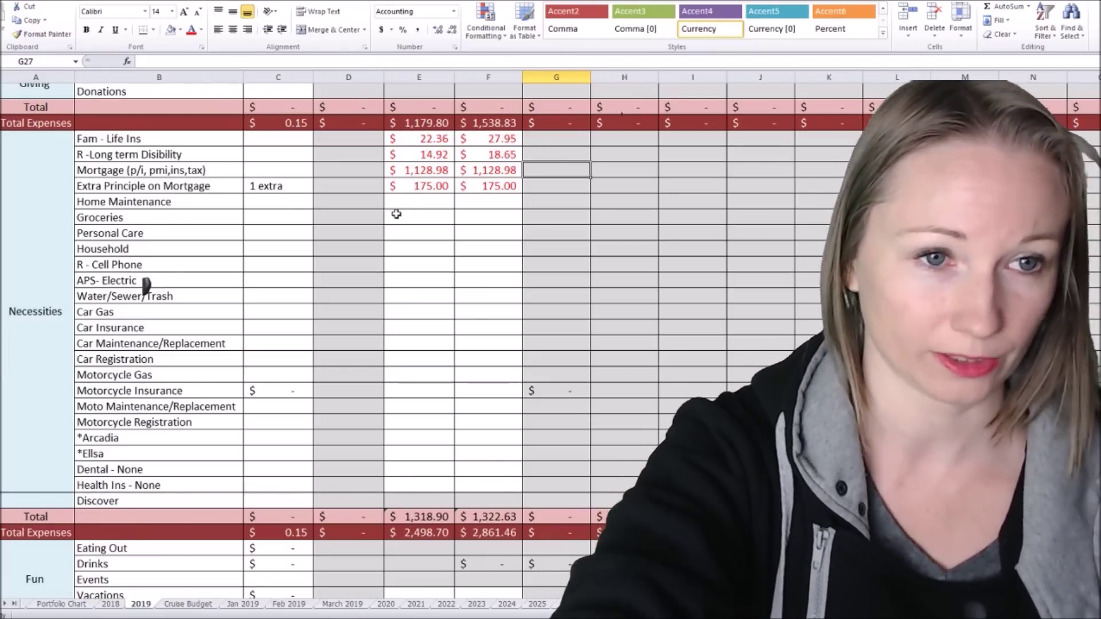
click(429, 170)
click(414, 269)
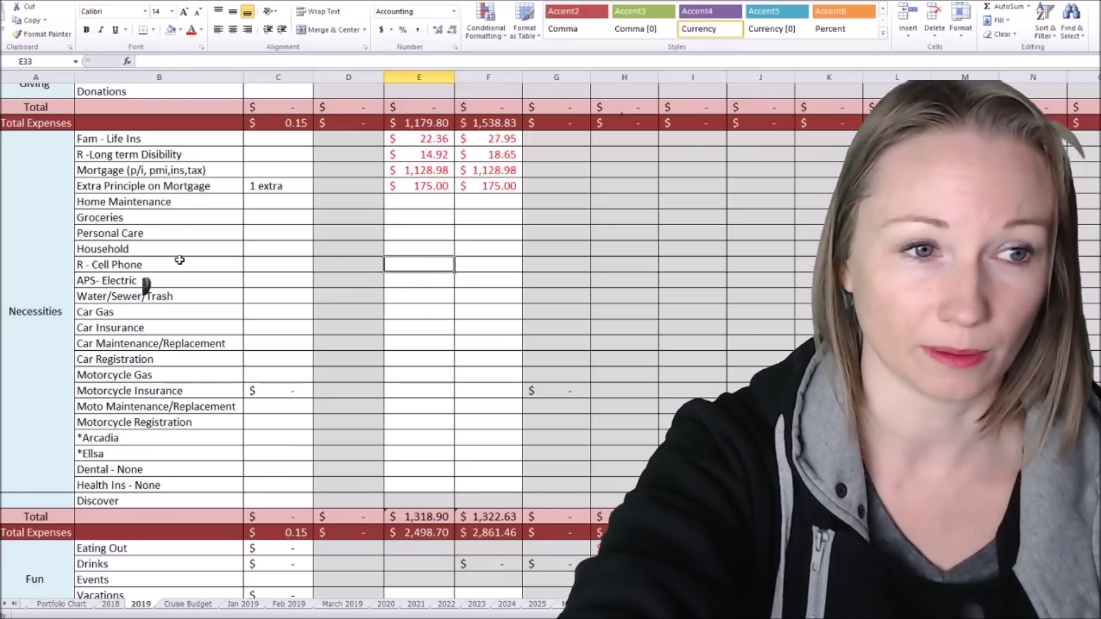
text(35)
- Enter $35 for R - Cell Phone in February and March
key(Tab)
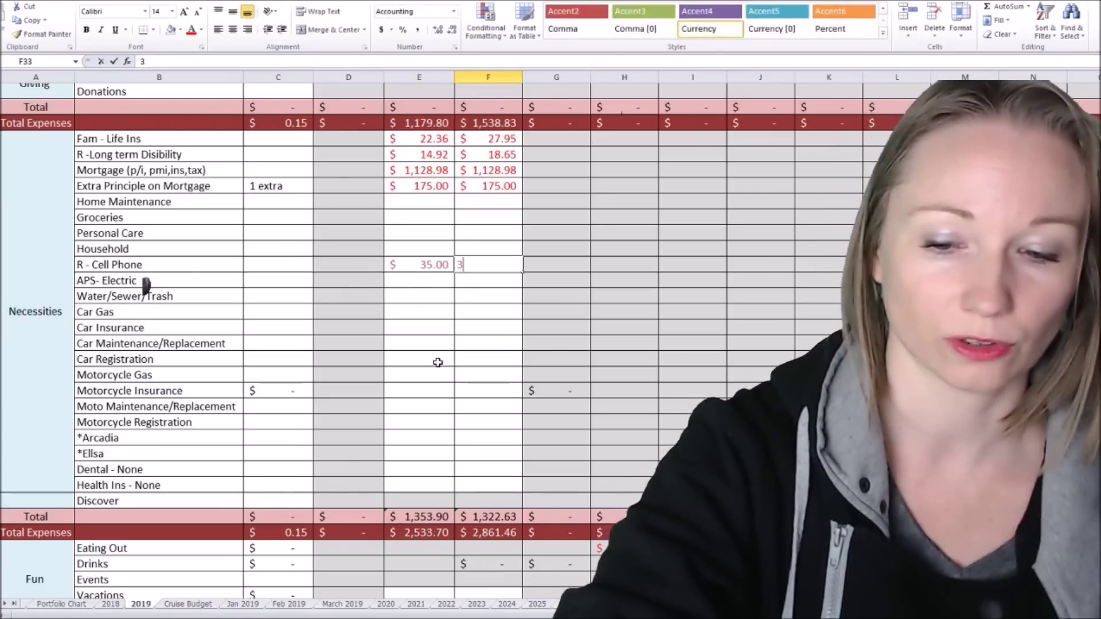
text(35)
key(Return)
click(438, 263)
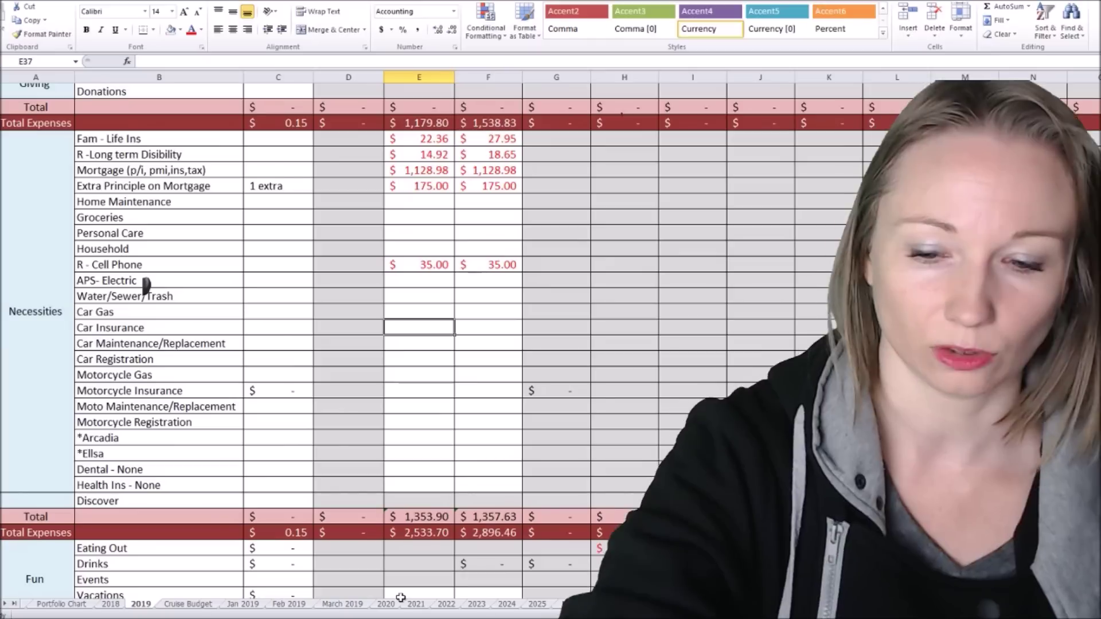
text(122.13)
- Enter $122.13 for Car Insurance in February and March
key(Tab)
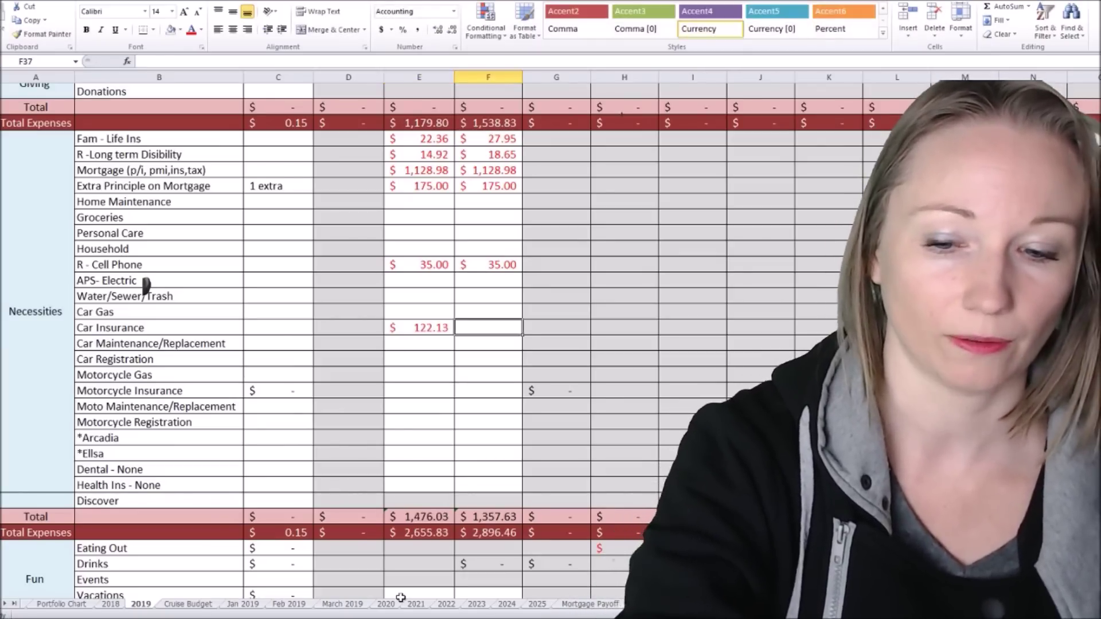
text(122.13)
key(Tab)
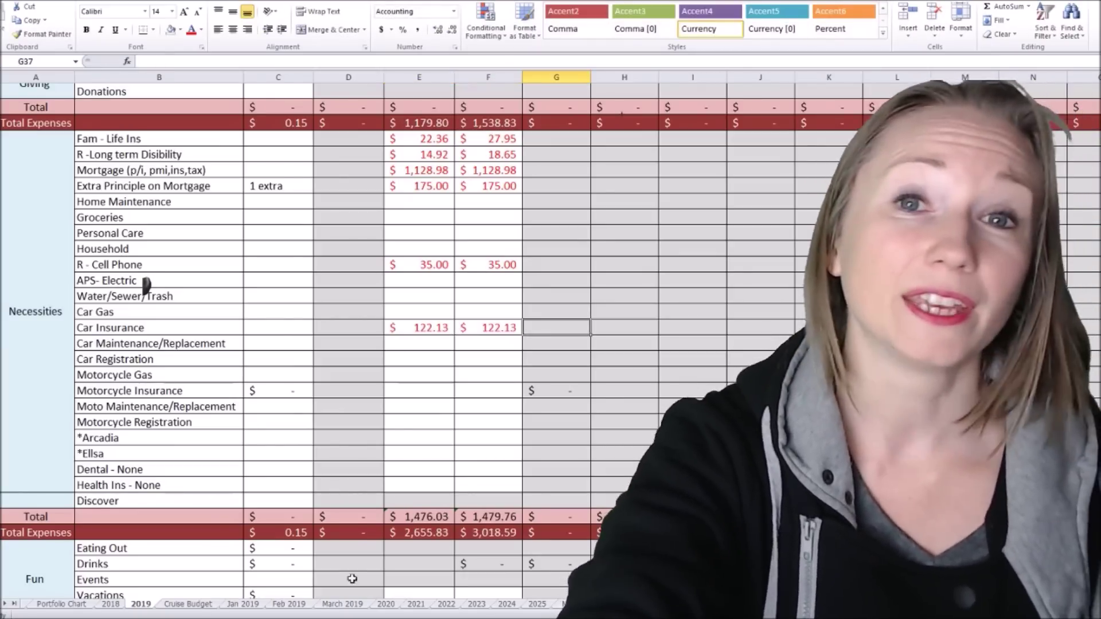
click(412, 330)
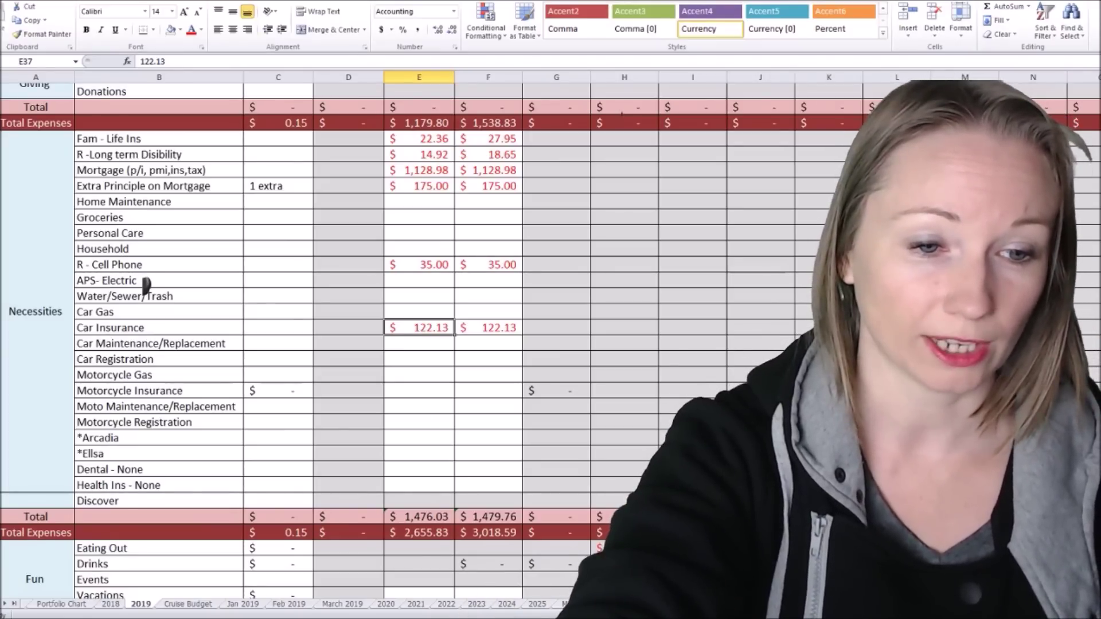
click(498, 576)
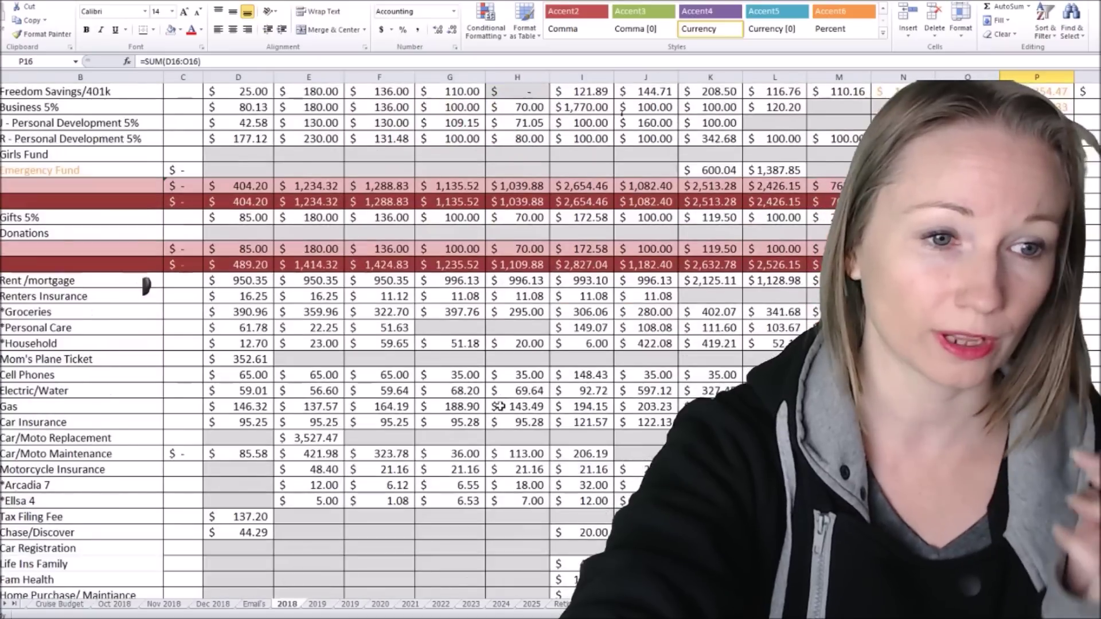
scroll(499, 406, down, 1)
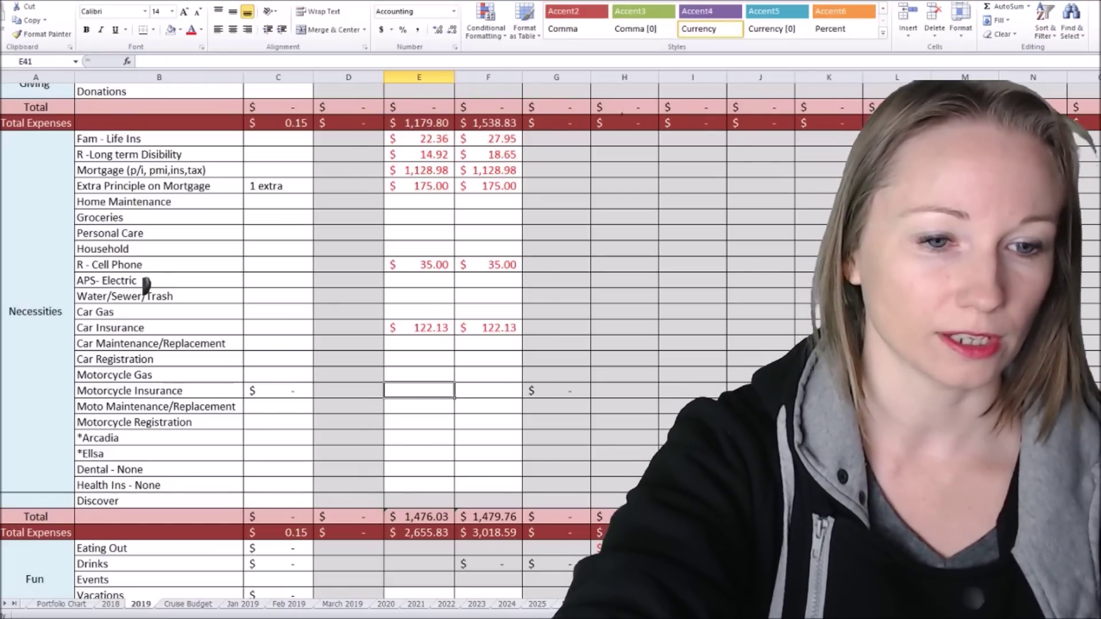
text(21.1)
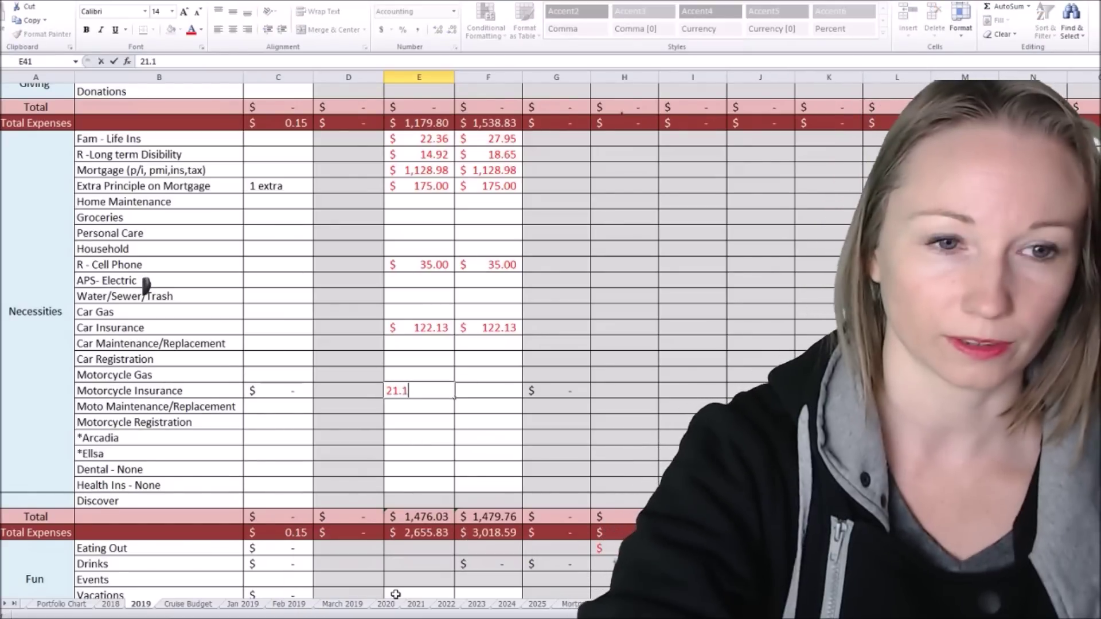
text(6)
- Finish the 21.16 Motorcycle Insurance entry and note 5% for Gifts
key(Return)
key(Left)
scroll(433, 454, up, 4)
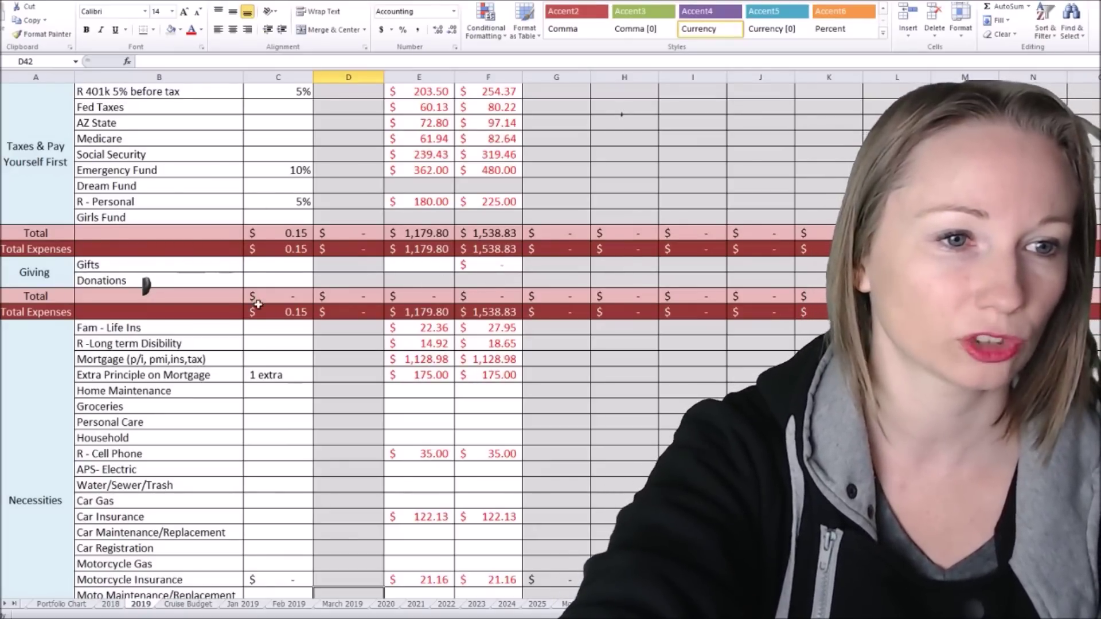
click(265, 265)
text(5)
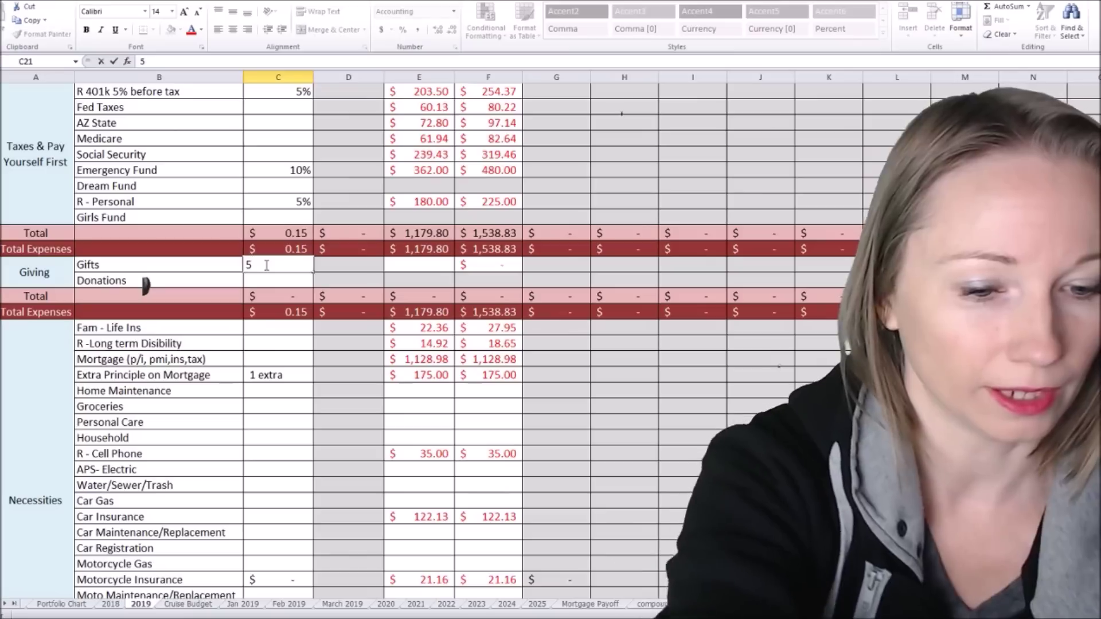
text(%)
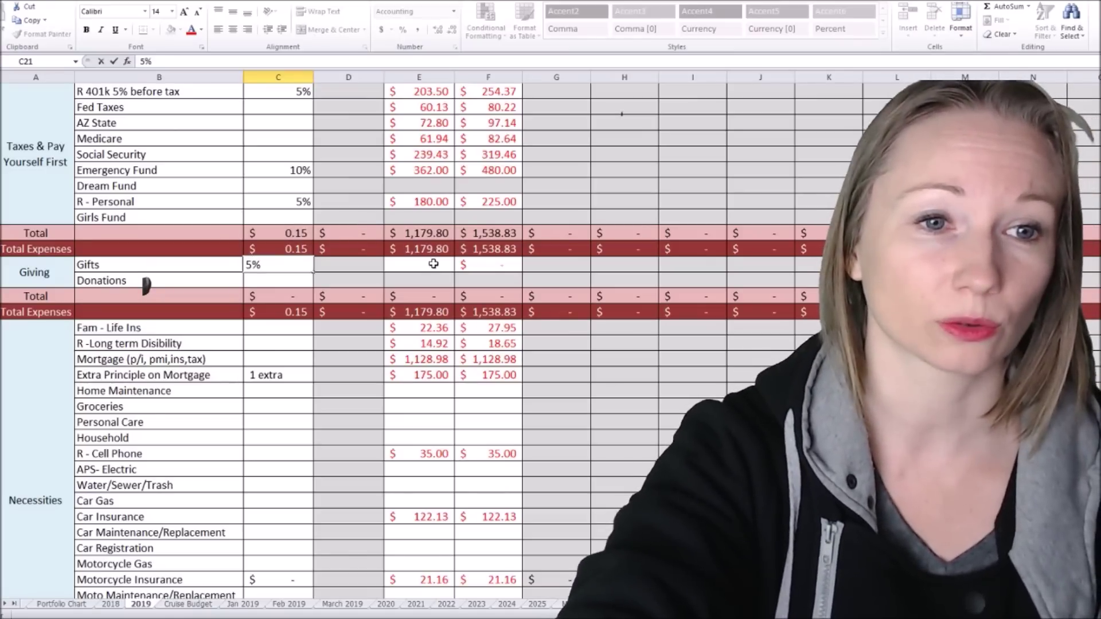
click(434, 263)
text(180)
- Enter Gifts of $180 for February and $225 for March, then check 2018 expense history
key(Tab)
text(225)
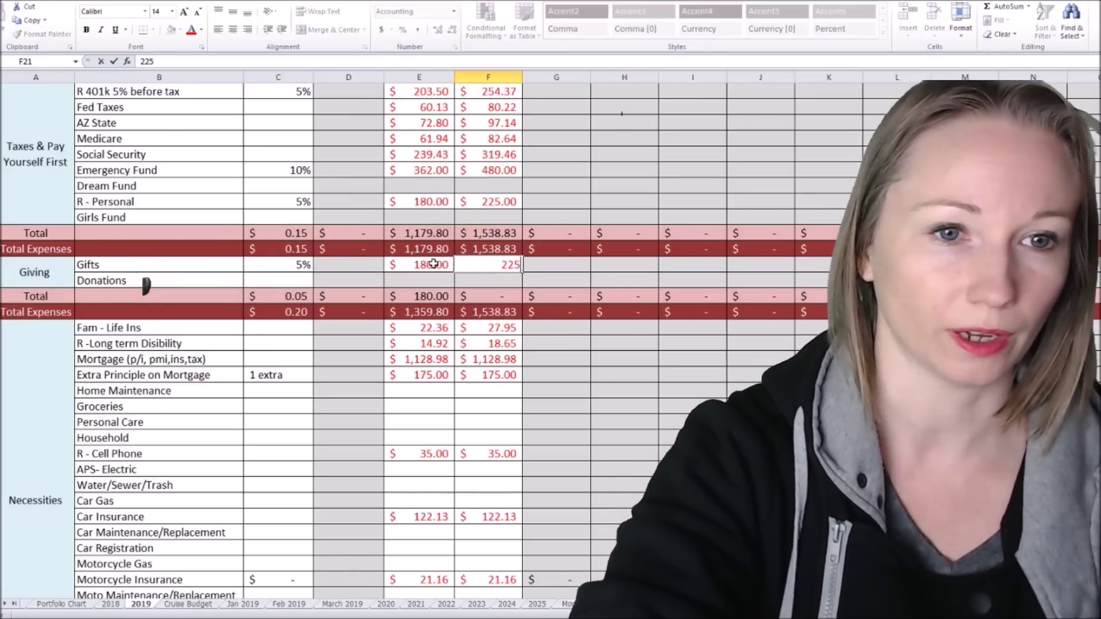
key(Return)
scroll(417, 267, down, 2)
click(411, 313)
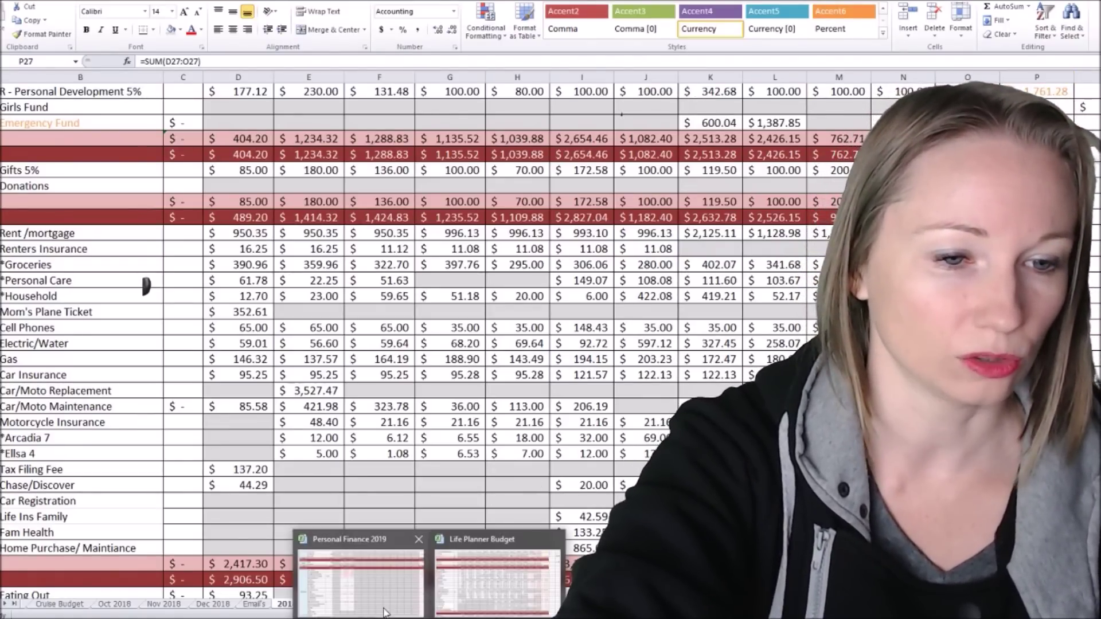
click(384, 612)
- Note '12day' for Groceries with $336 in February and $420 in March
click(266, 310)
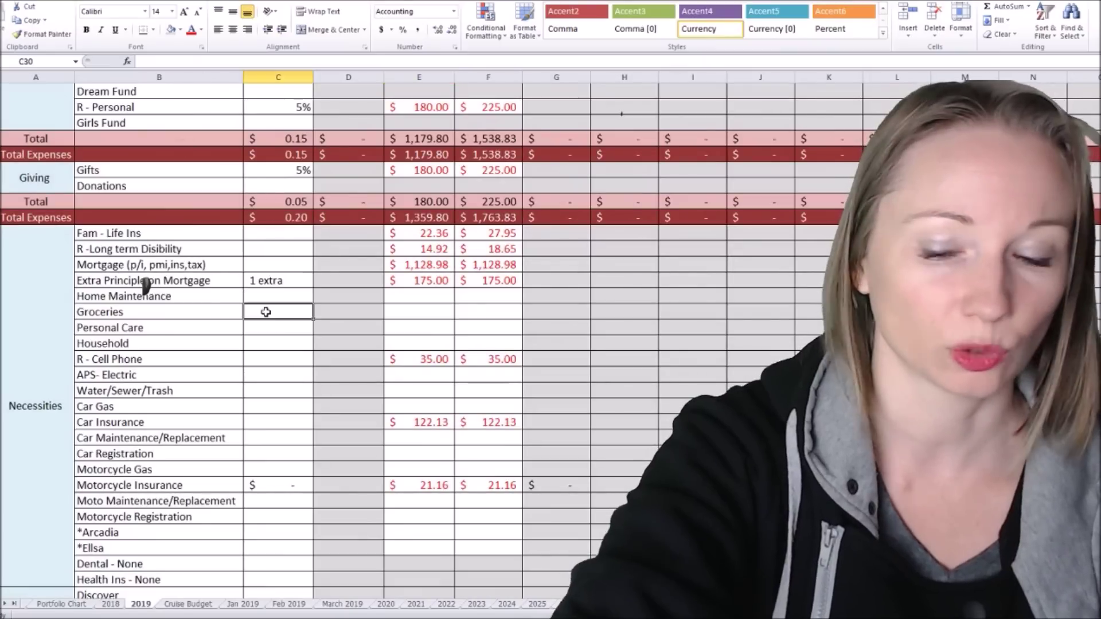
text(12day)
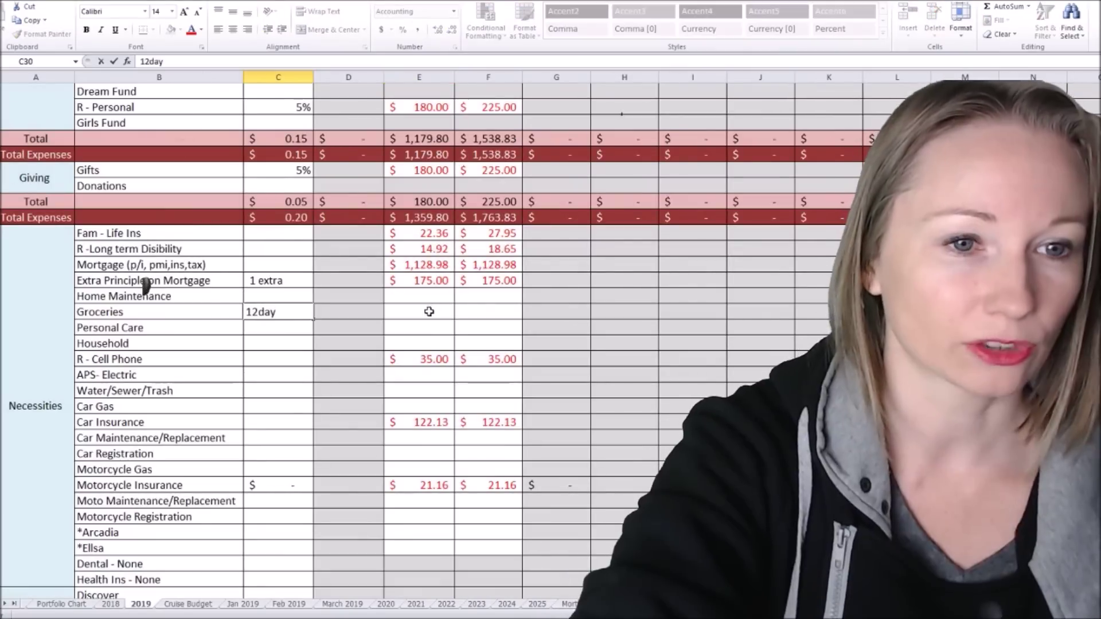
click(430, 311)
text(336)
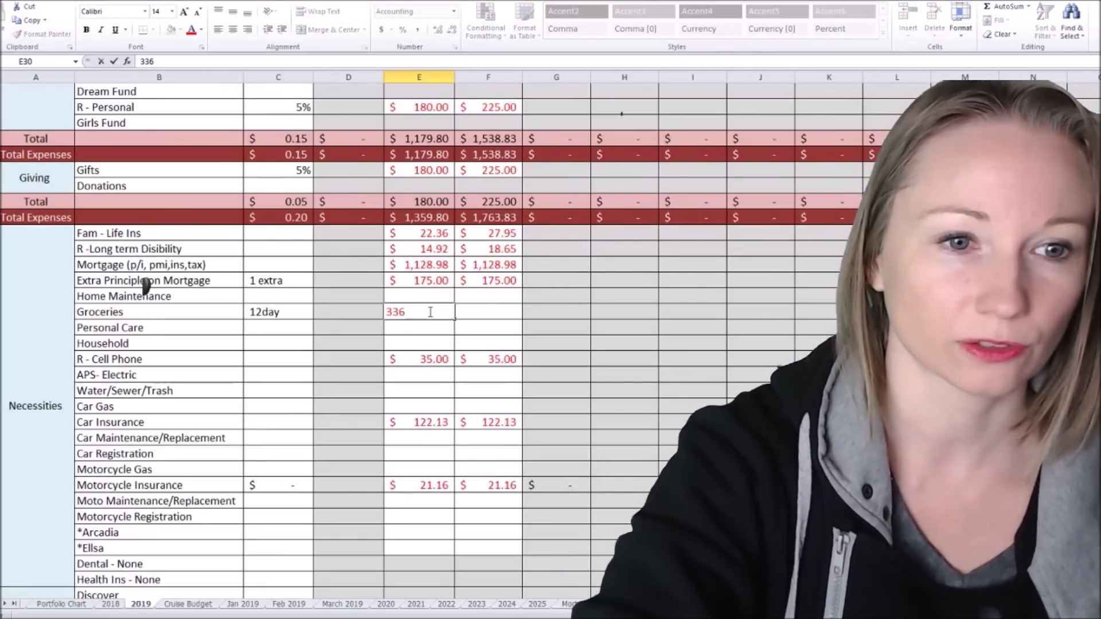
key(Tab)
text(420)
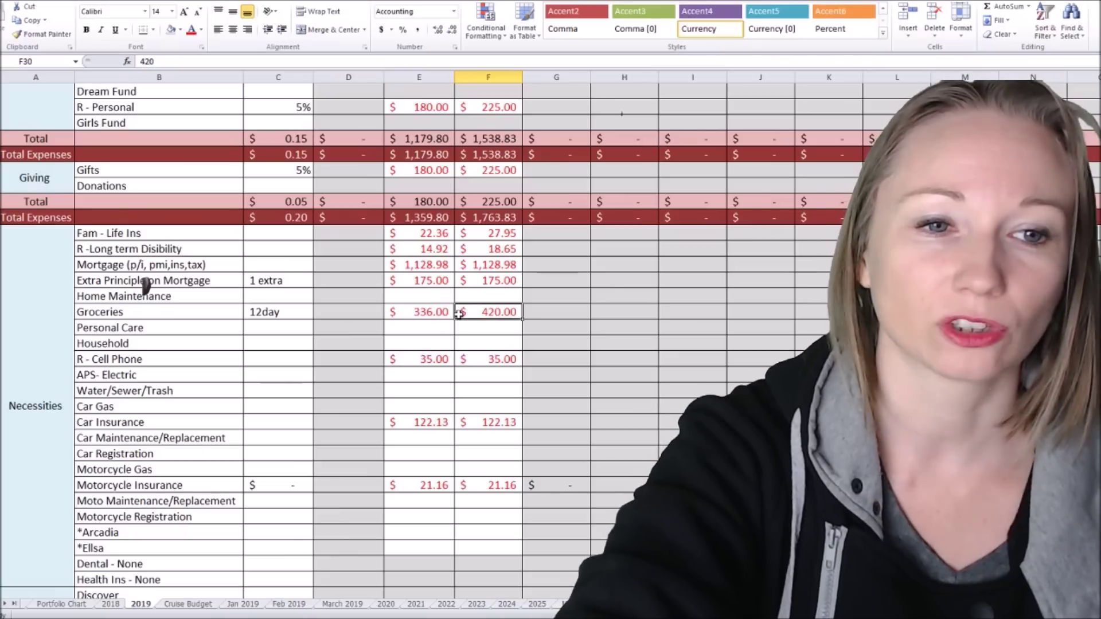
click(428, 314)
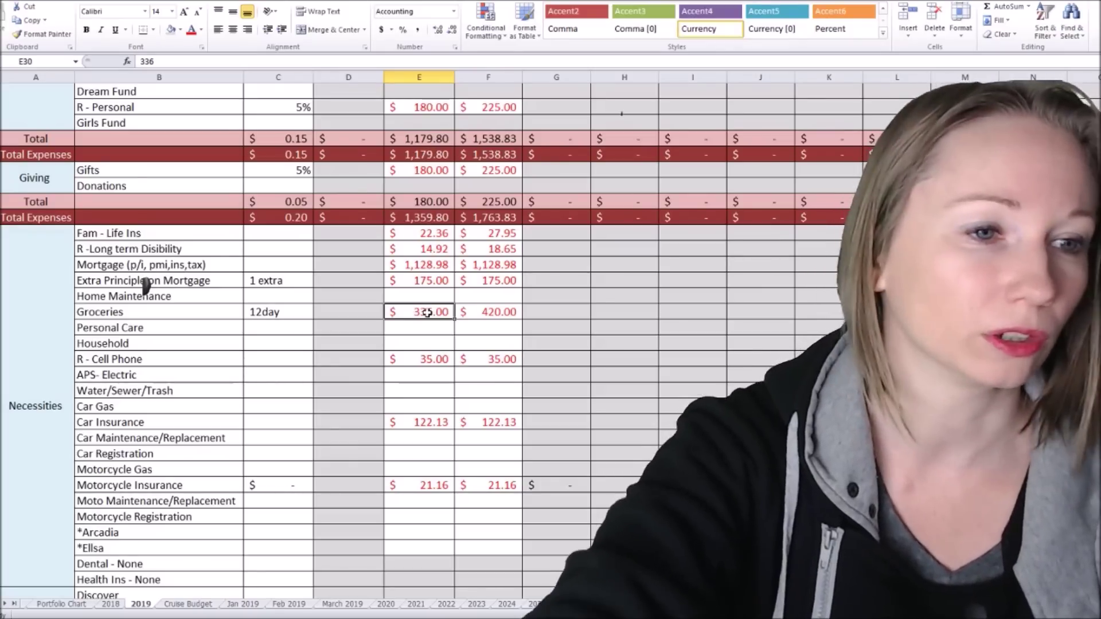
- Enter $70 APS-Electric for February and March
click(396, 373)
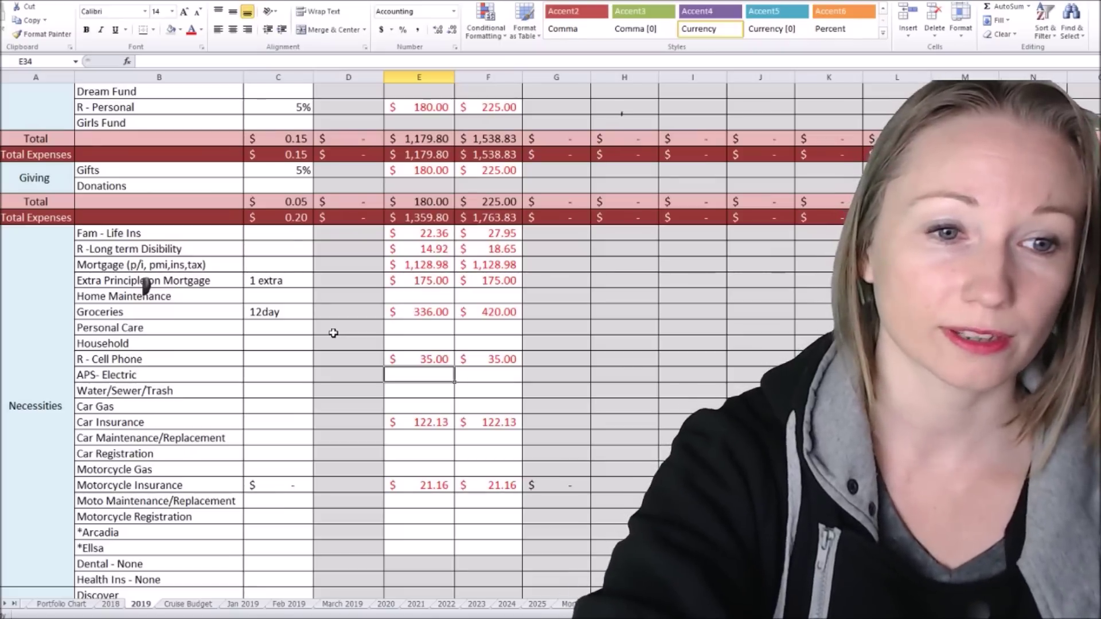
text(70)
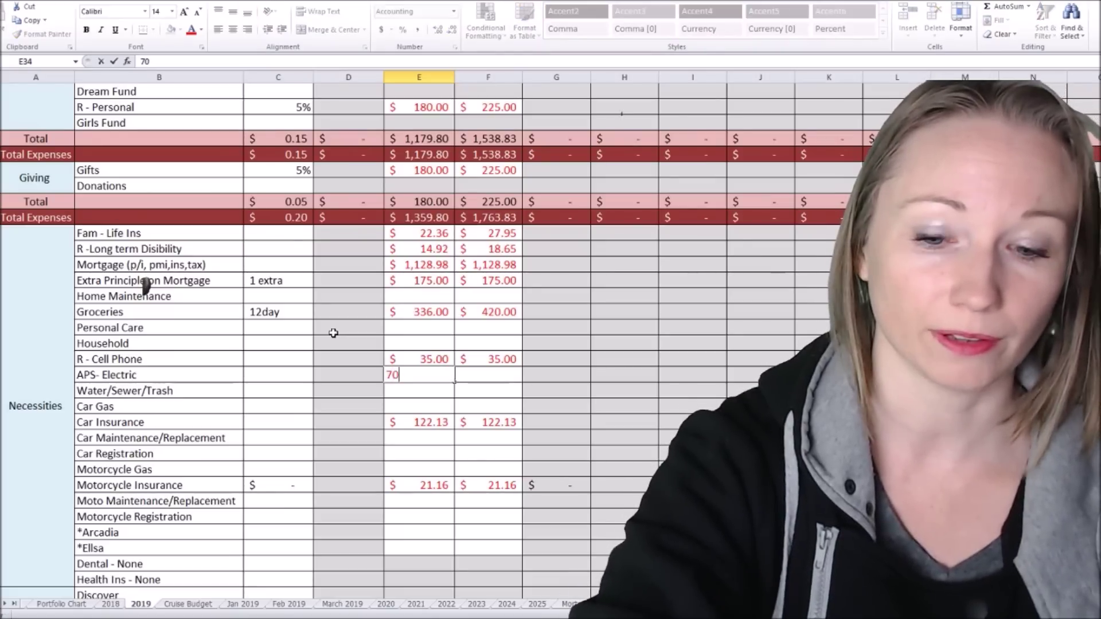
key(Tab)
text(70)
key(Tab)
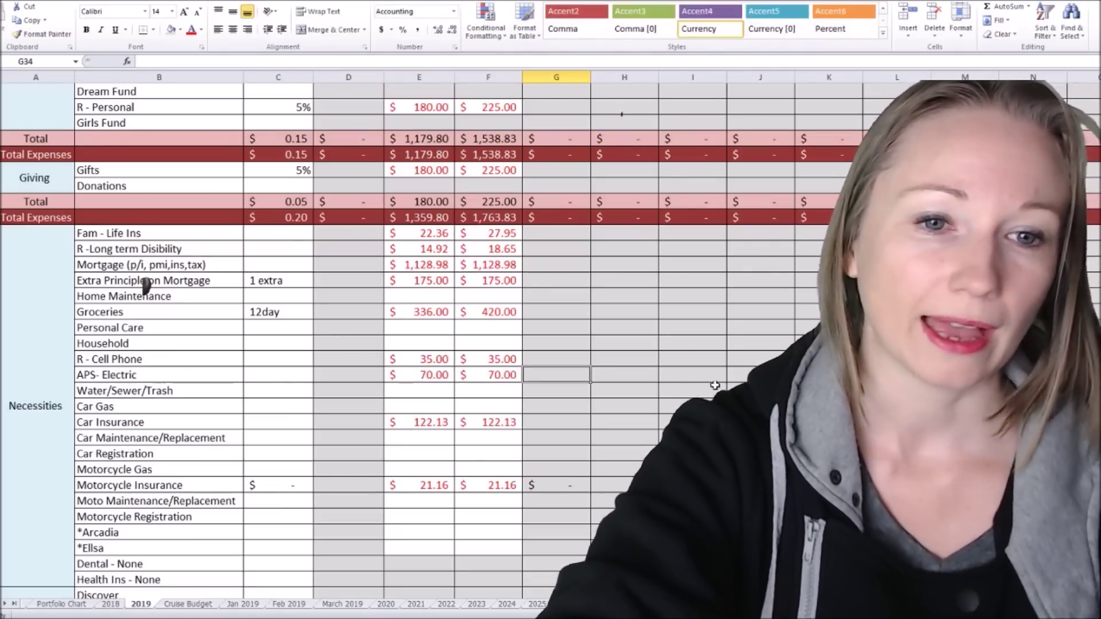
scroll(333, 333, up, 1)
scroll(333, 333, up, 4)
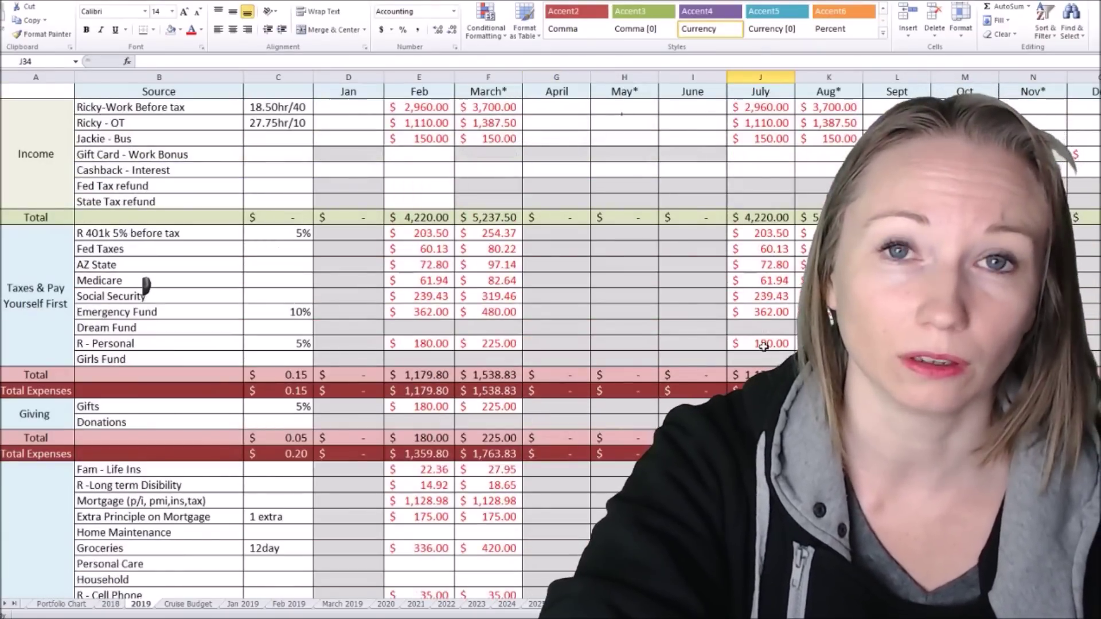
scroll(763, 344, down, 1)
scroll(763, 345, down, 2)
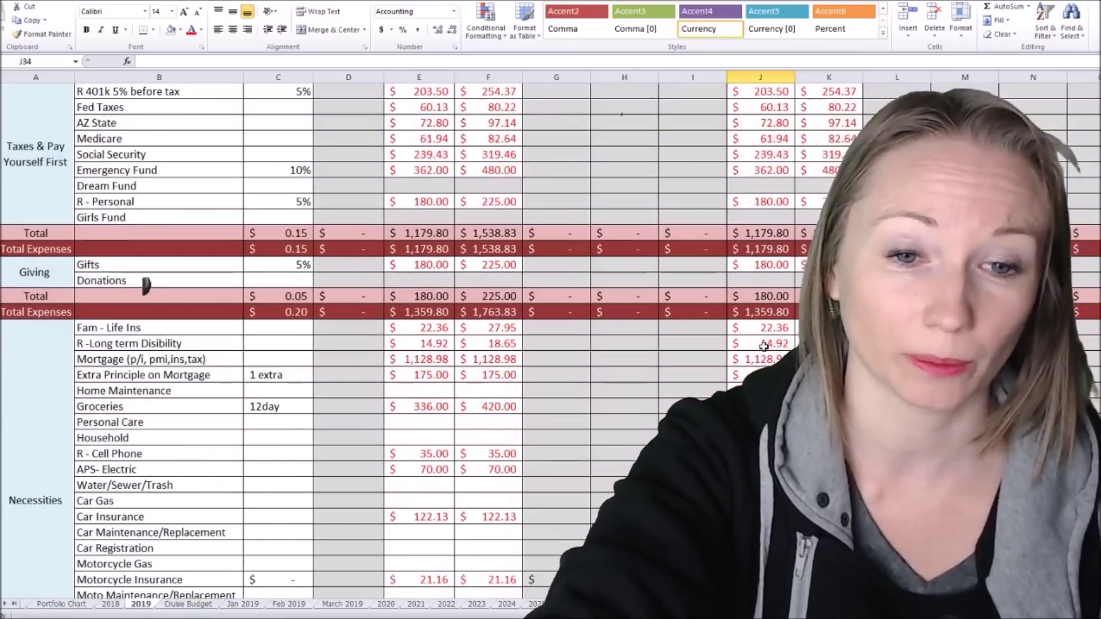
- Set APS-Electric to $180 for July and August
key(Right)
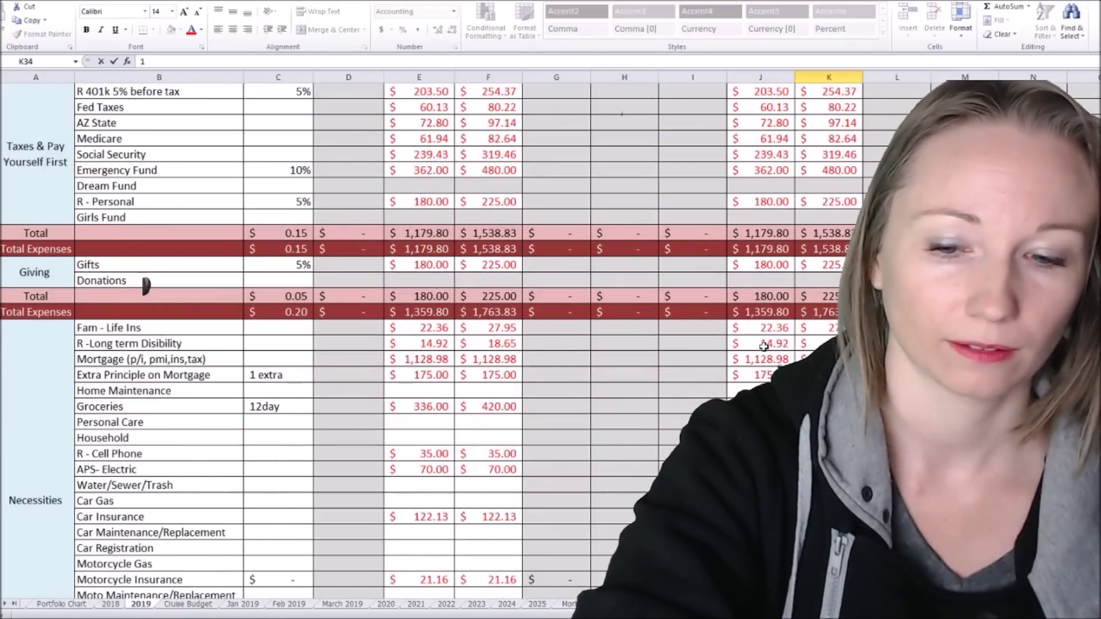
key(Right)
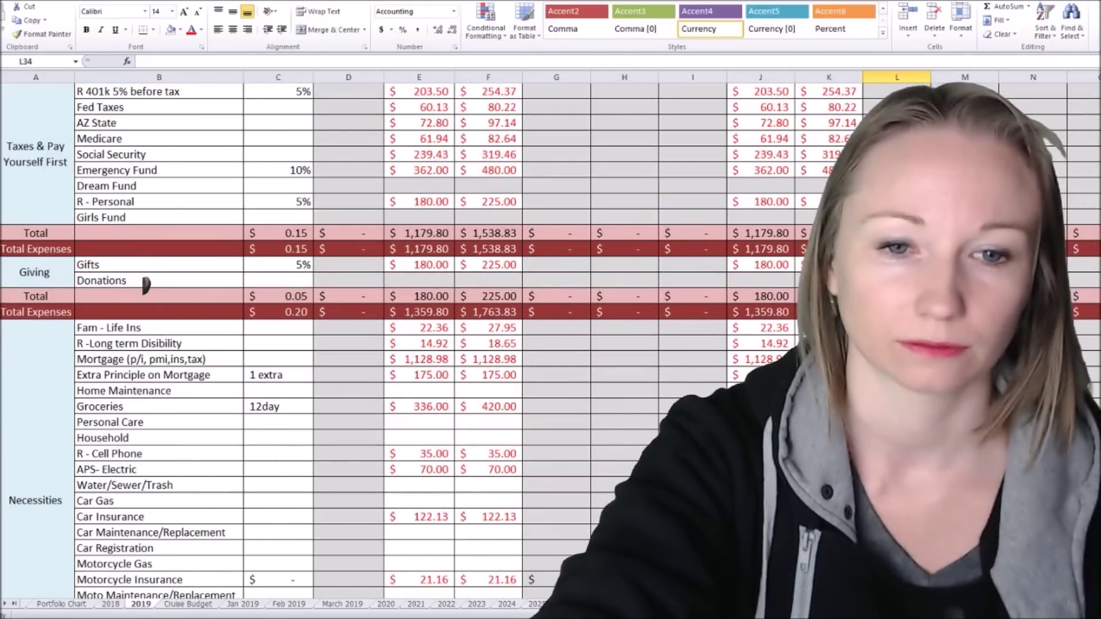
key(Left)
key(Left)
scroll(763, 345, down, 4)
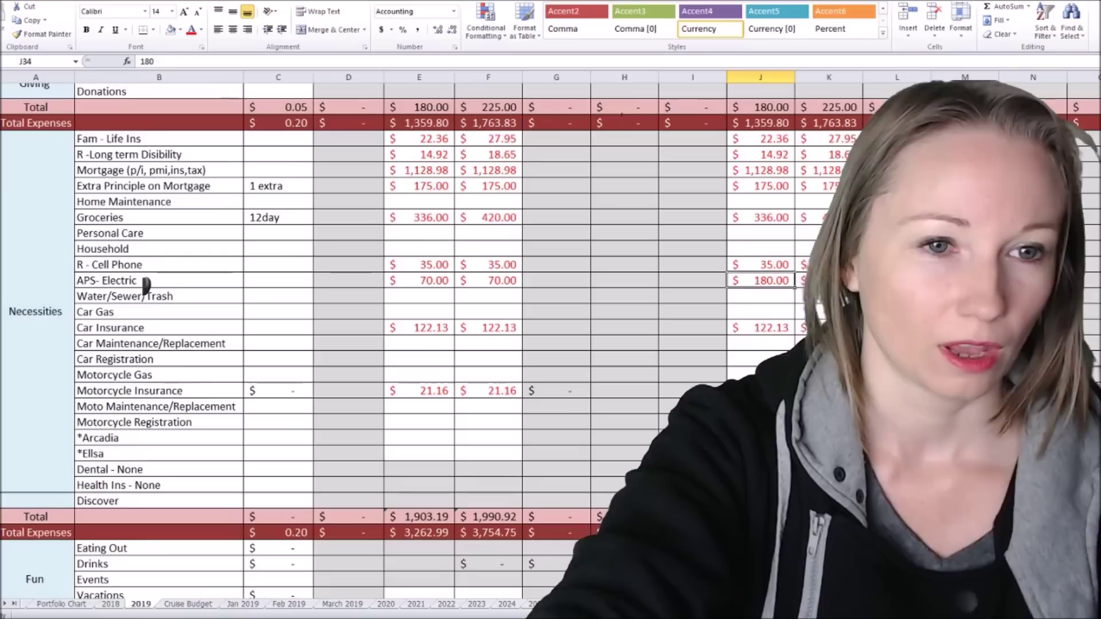
- Enter $72 Water/Sewer/Trash for February and March
click(410, 295)
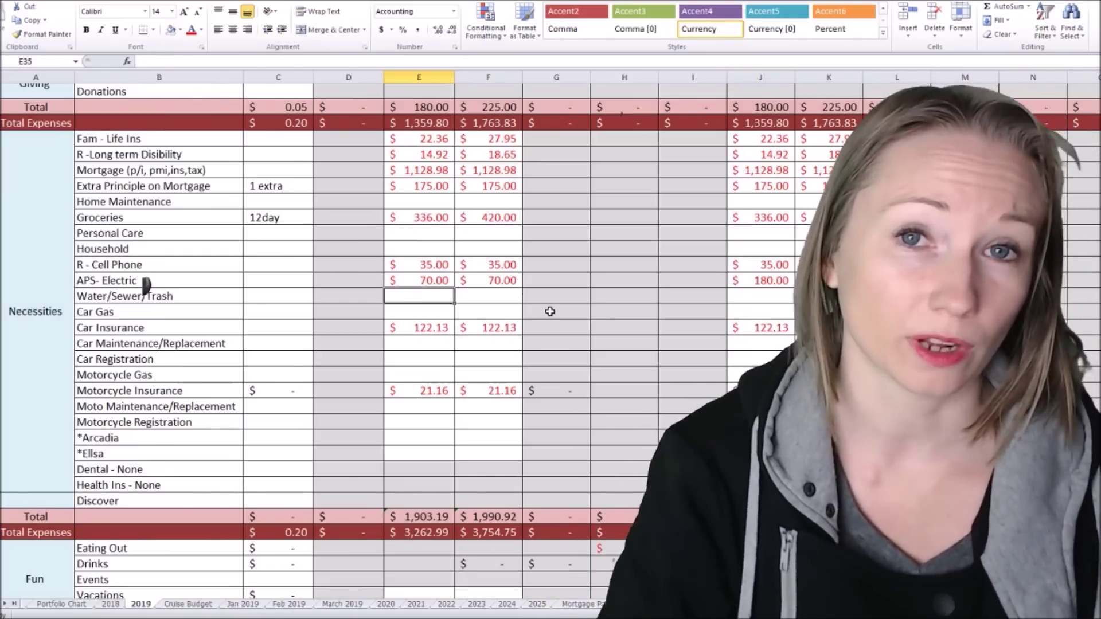
text(72)
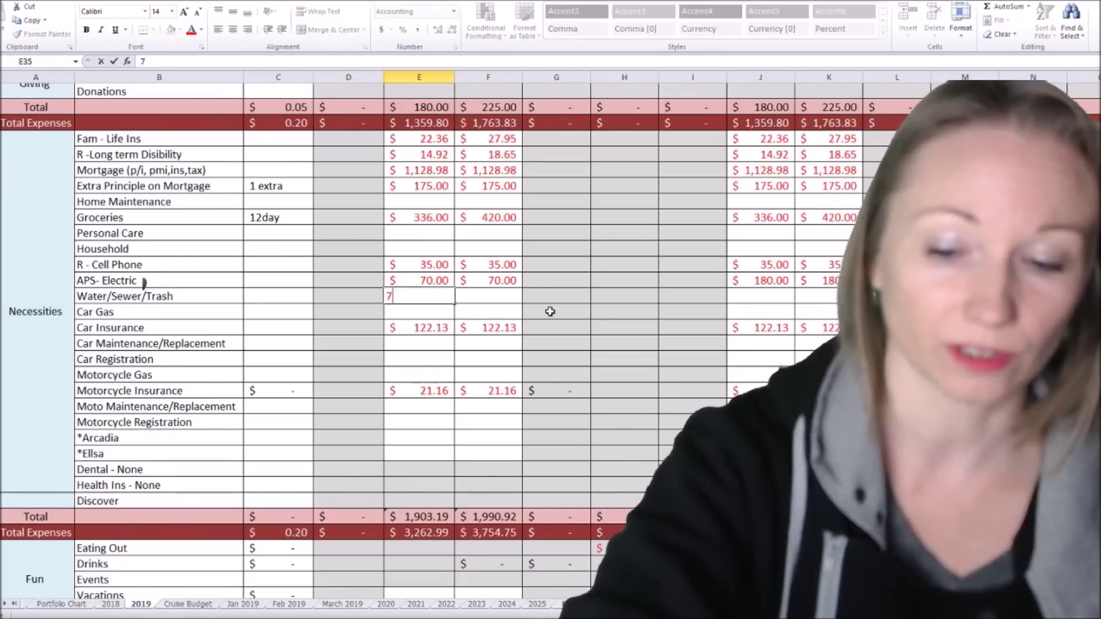
key(Tab)
text(72)
click(624, 344)
scroll(294, 303, up, 1)
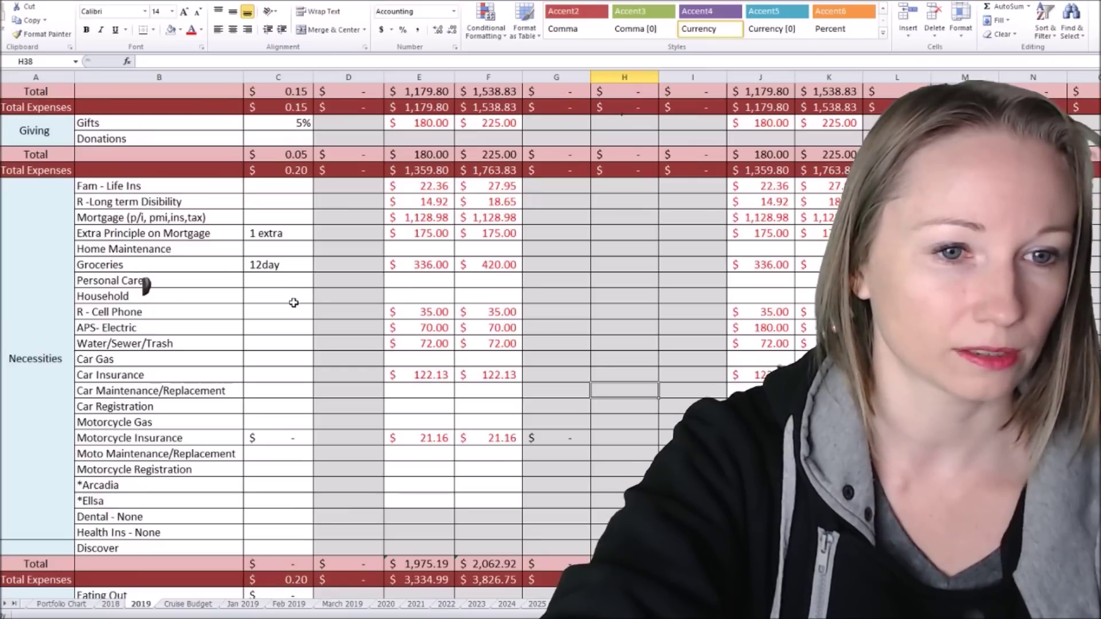
- Work on the Car Gas and Motorcycle Gas note cells in column C
click(288, 356)
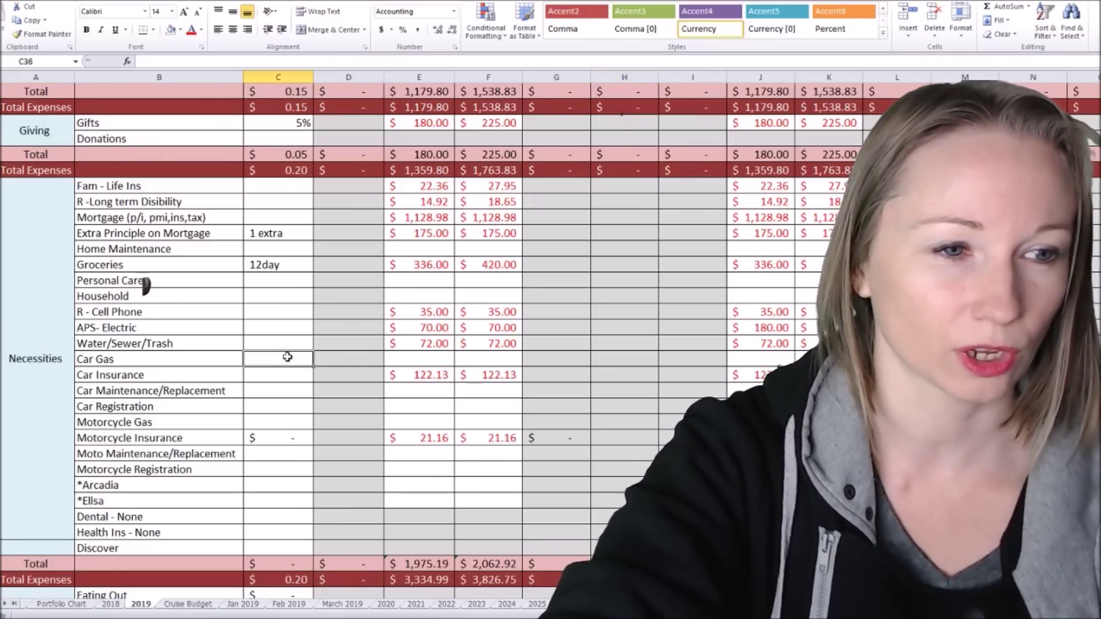
click(283, 422)
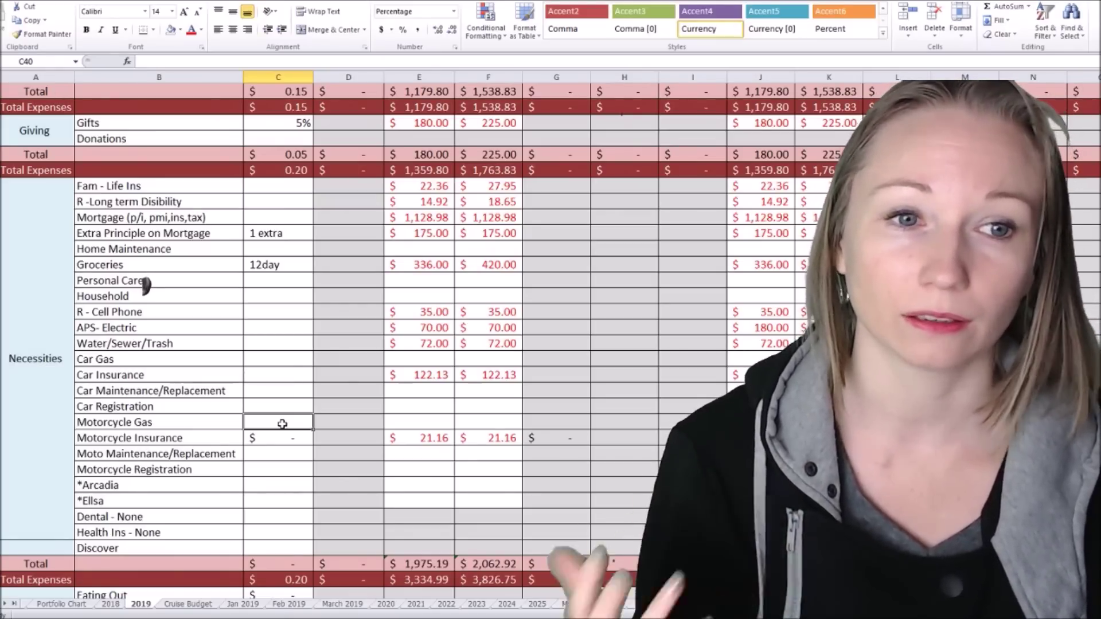
key(Right)
key(Right)
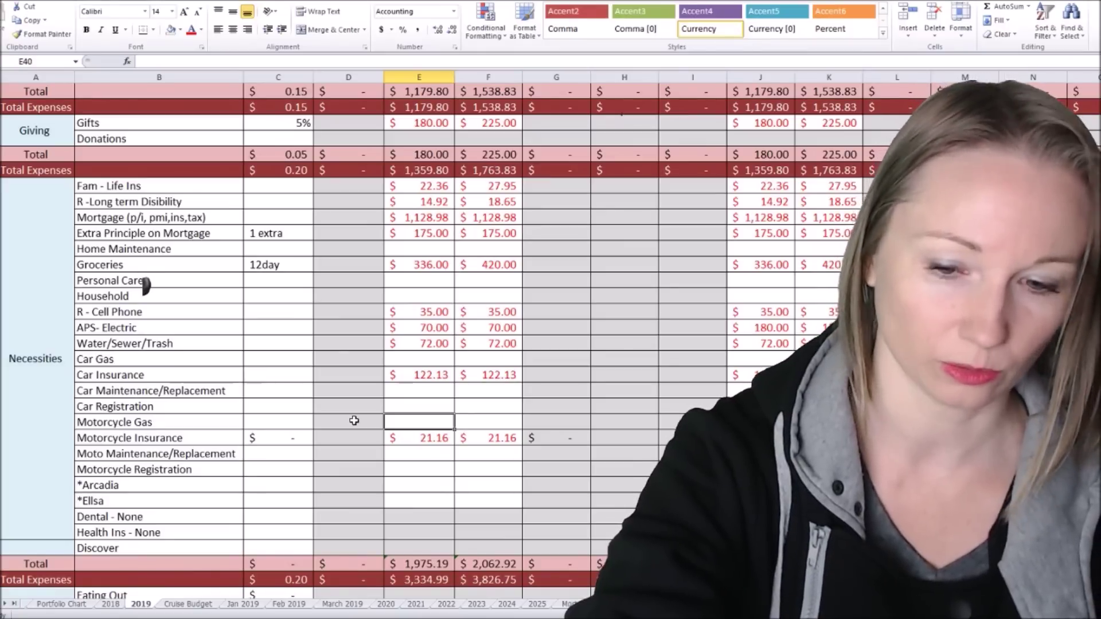
text(1)
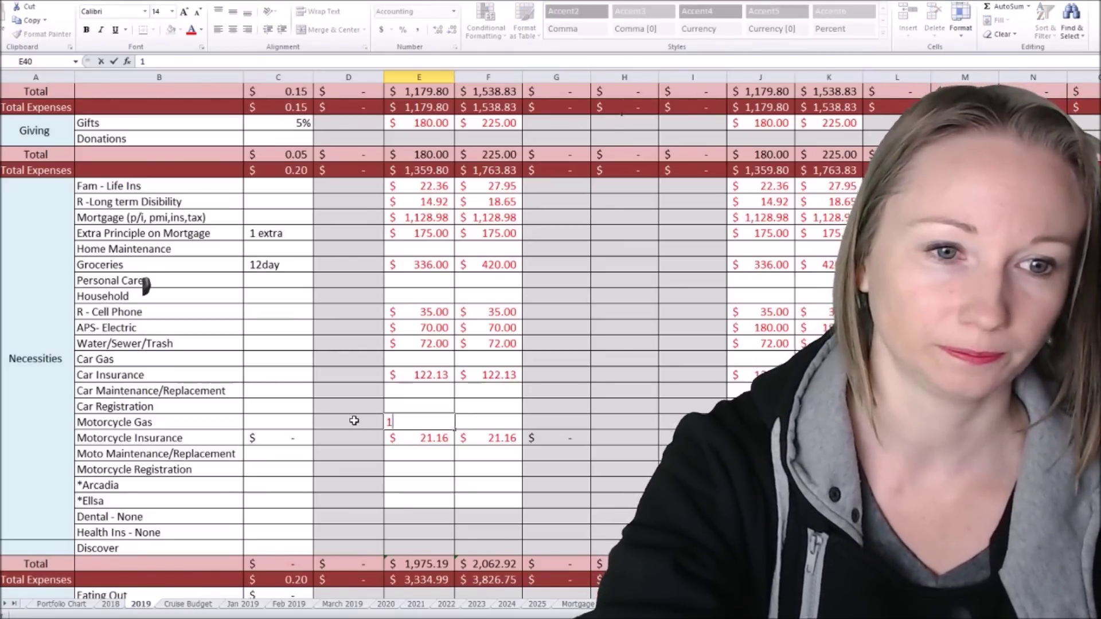
text(00)
- Enter the February and March Car Gas amounts
click(401, 358)
text(60)
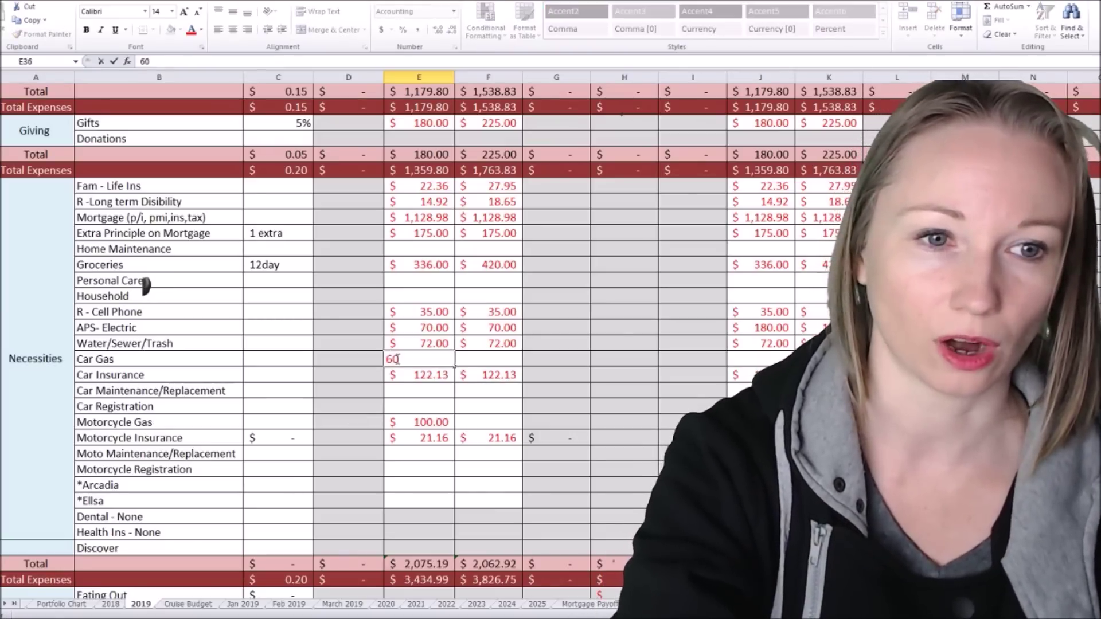
key(Tab)
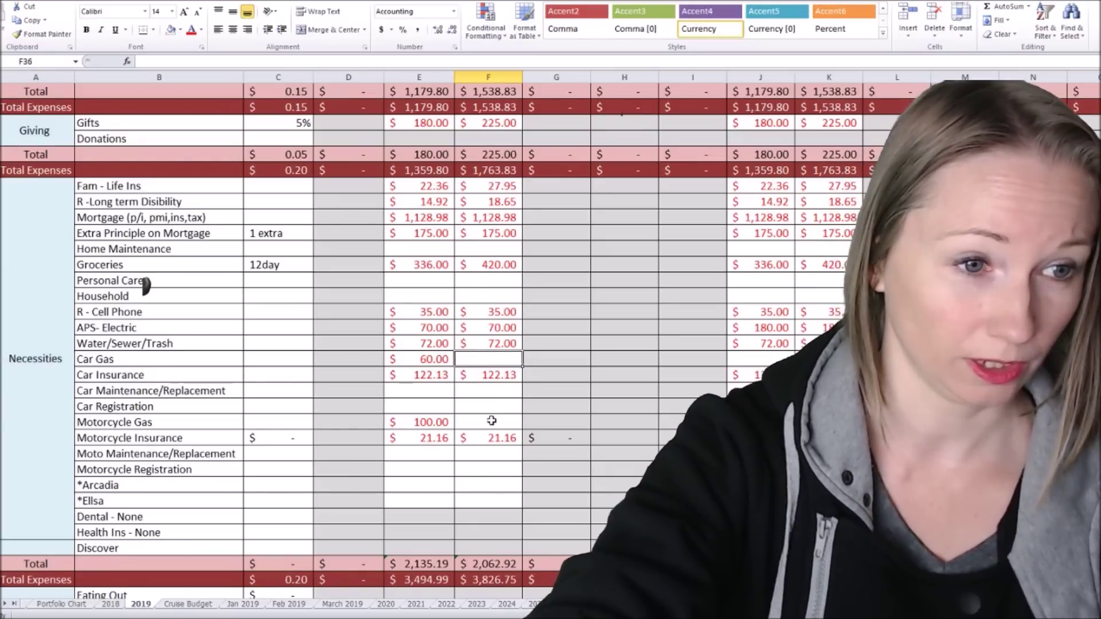
text(75)
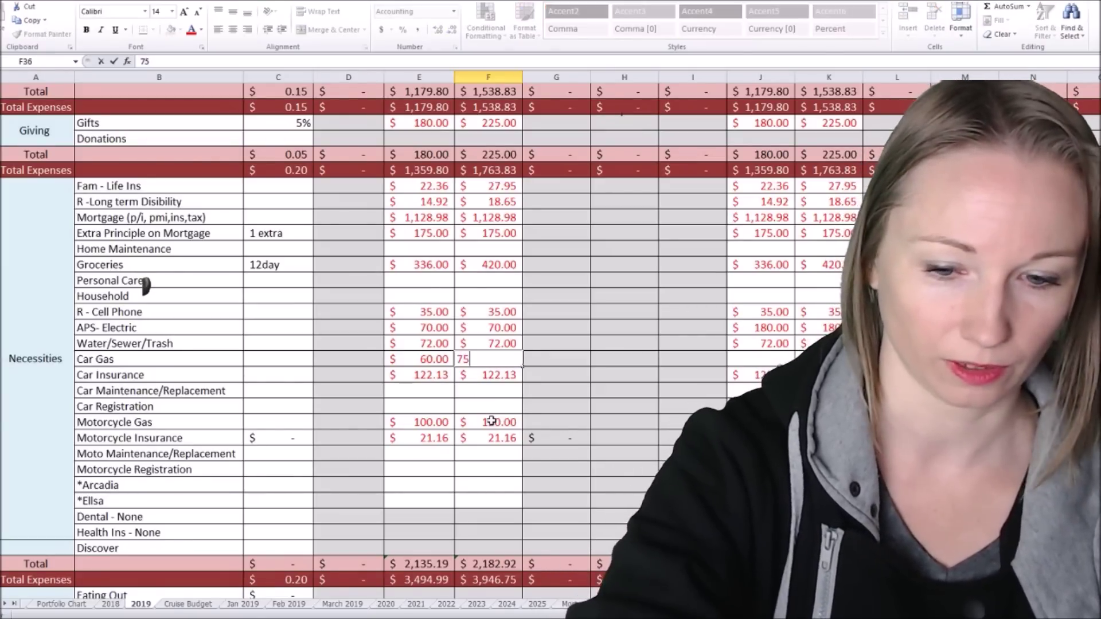
key(Return)
scroll(485, 401, down, 1)
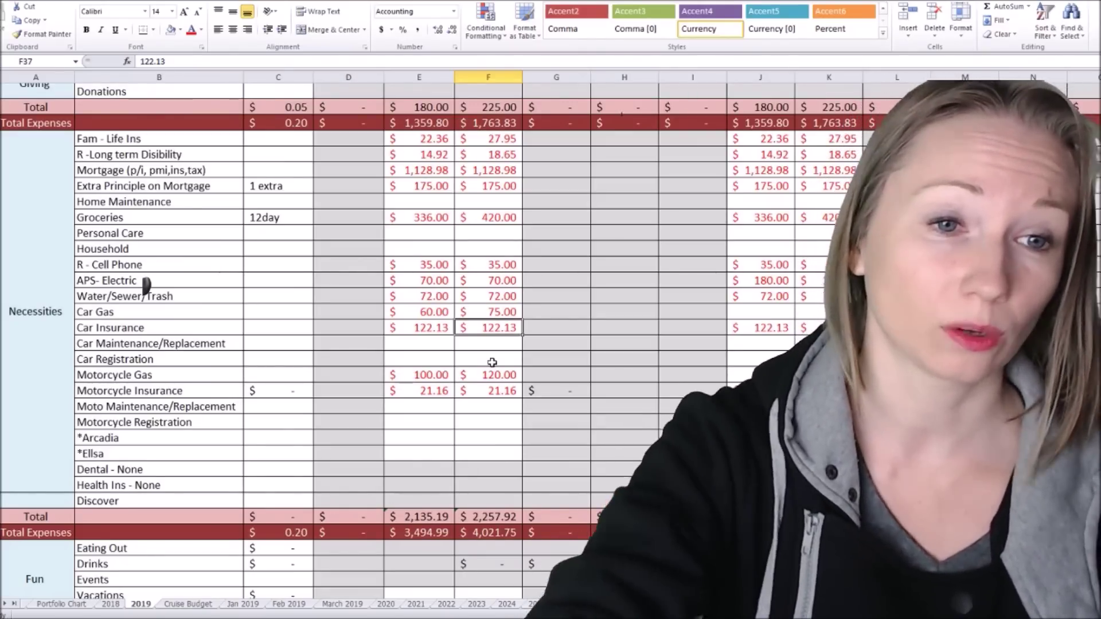
click(758, 312)
scroll(602, 327, down, 2)
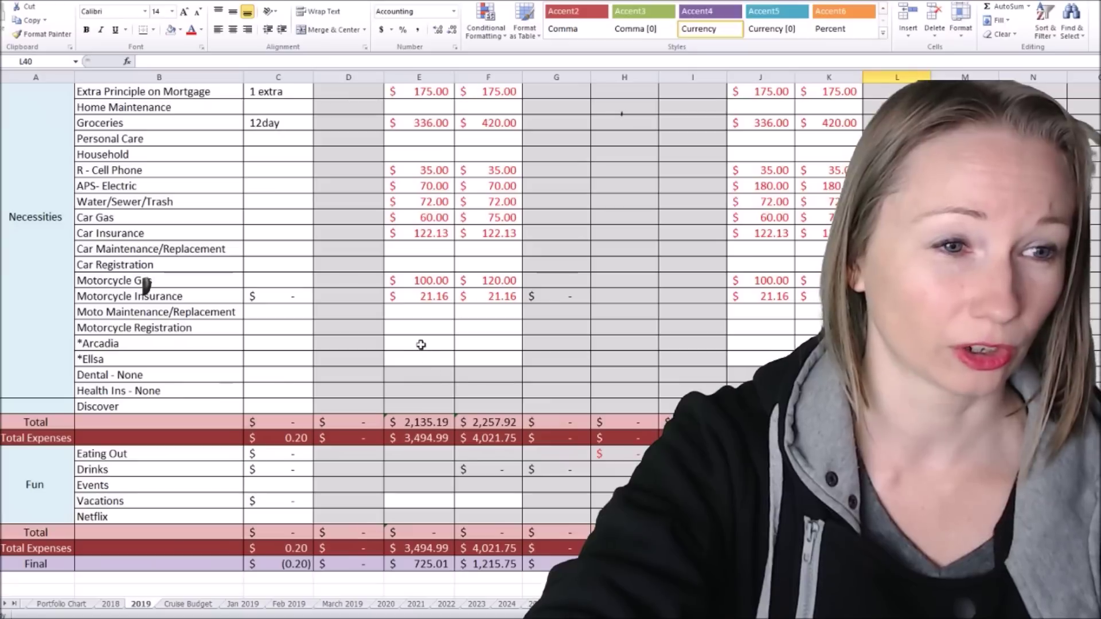
- Fill the Arcadia row with $32 for February and $40 for March
click(421, 344)
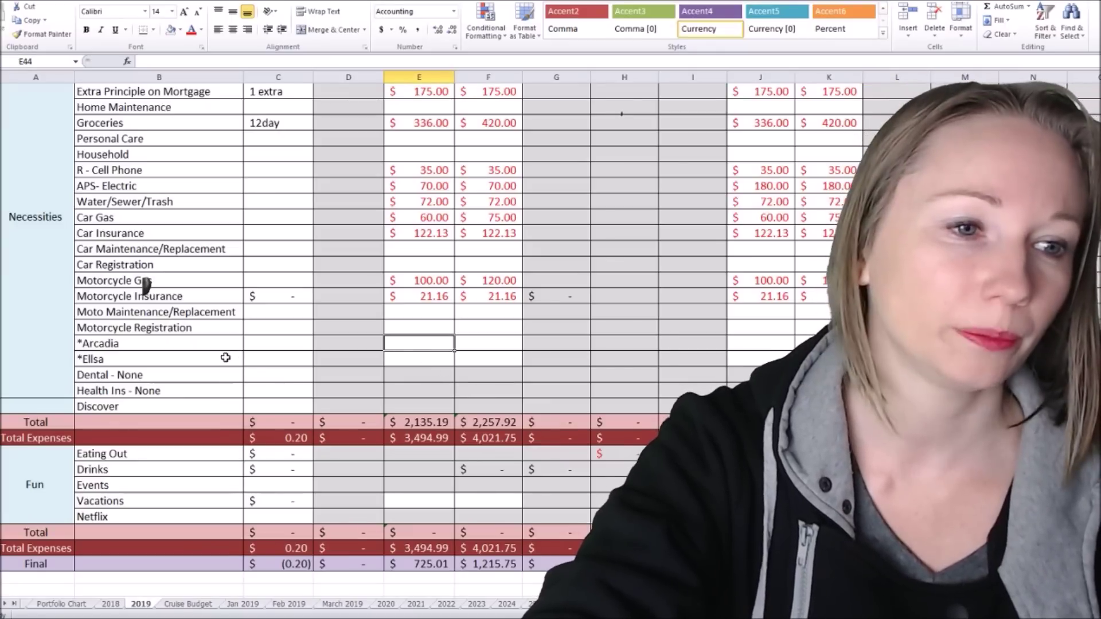
click(253, 342)
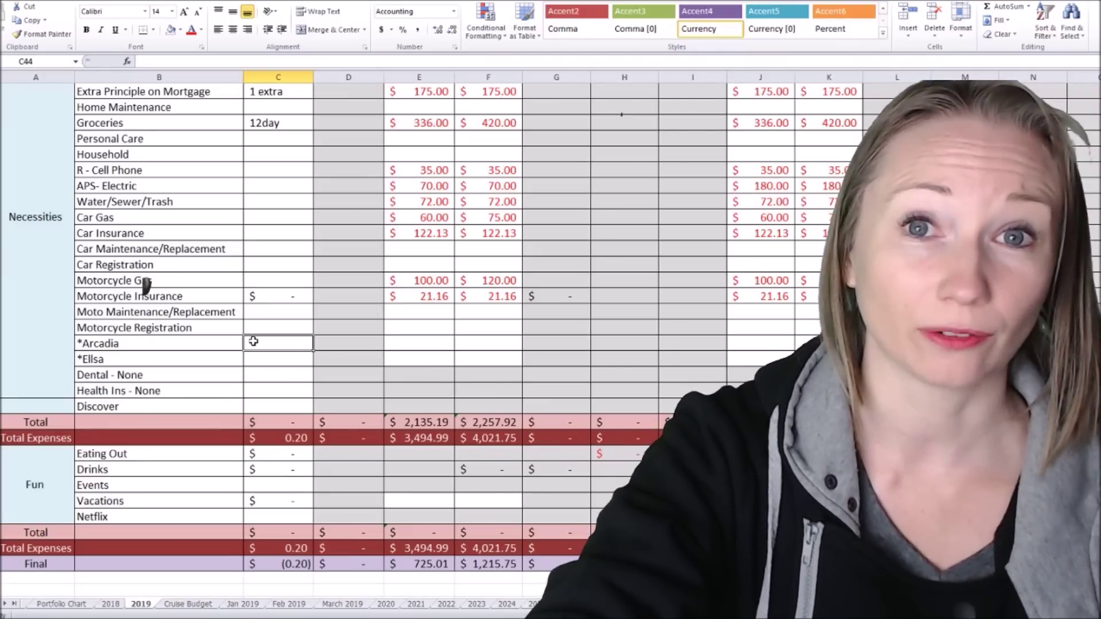
click(430, 343)
scroll(439, 375, up, 9)
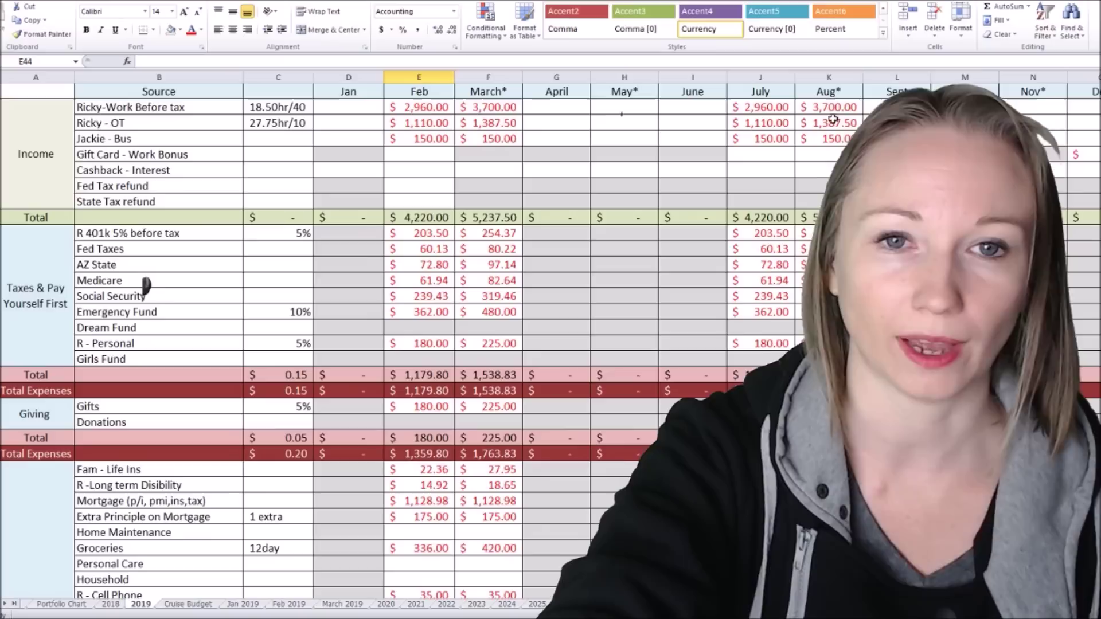
scroll(668, 309, down, 4)
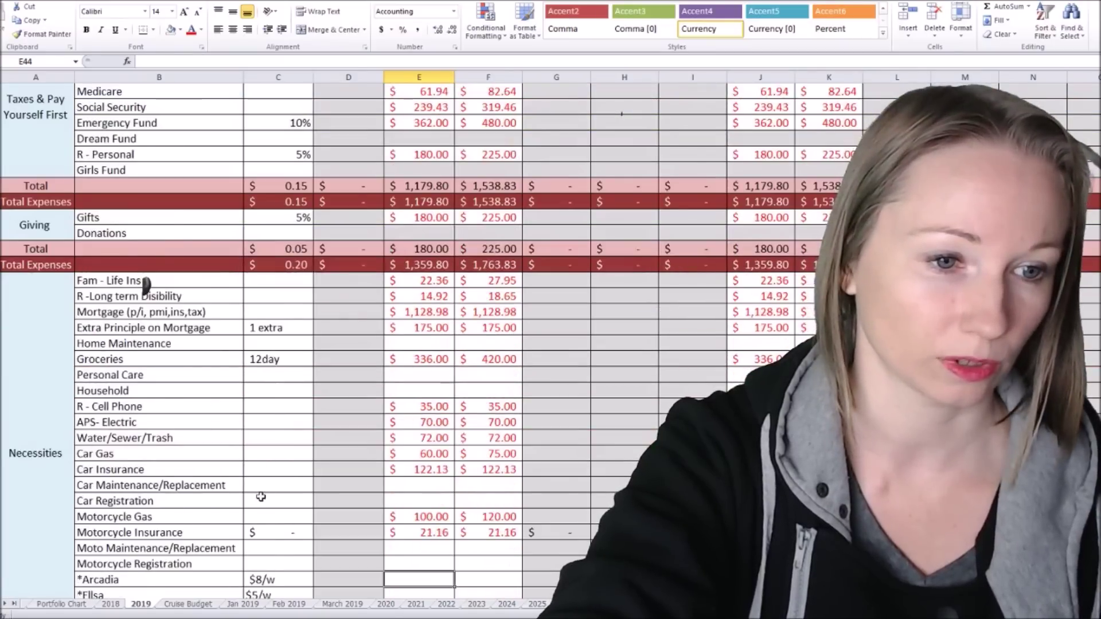
scroll(260, 497, down, 1)
scroll(281, 544, up, 4)
scroll(485, 488, down, 4)
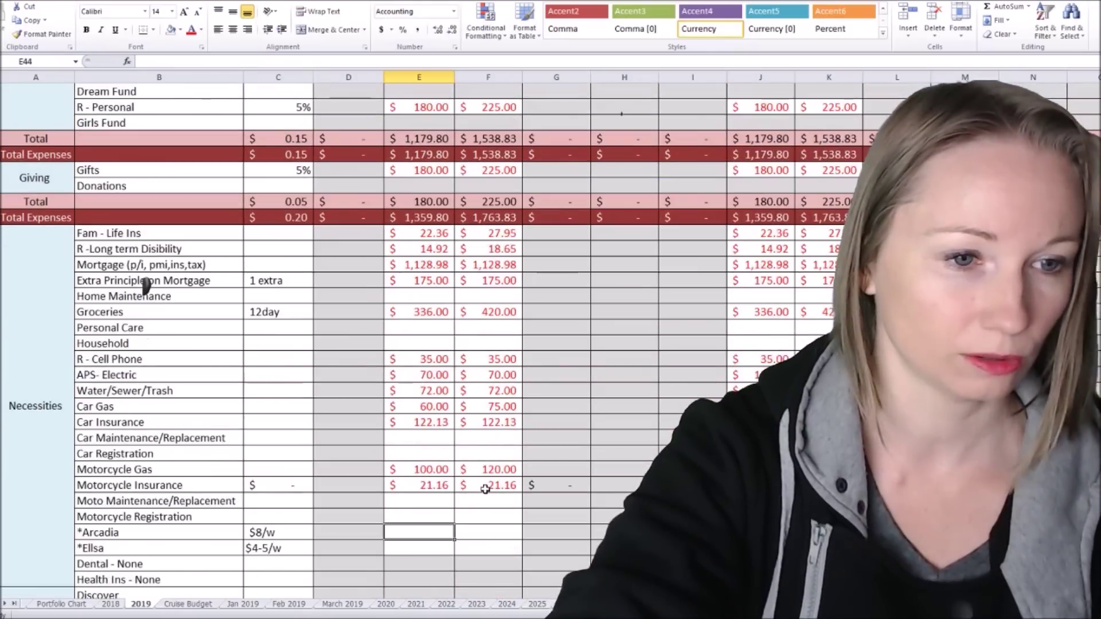
key(ctrl+v)
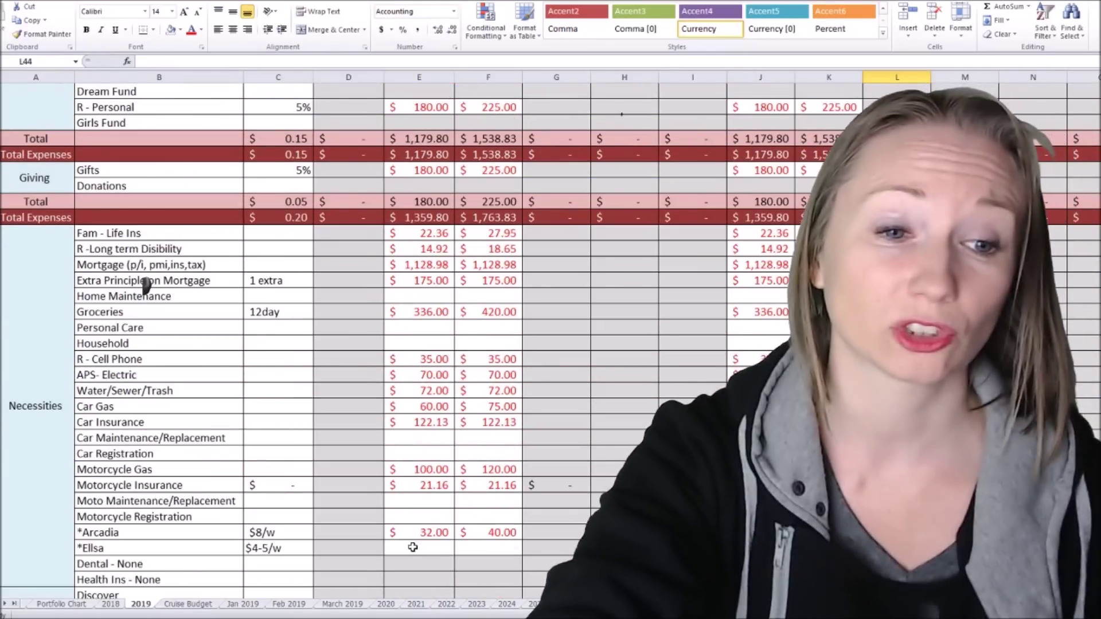
- Enter Ellsa amounts of $16 for February and $20 for March, continuing into later months
click(413, 547)
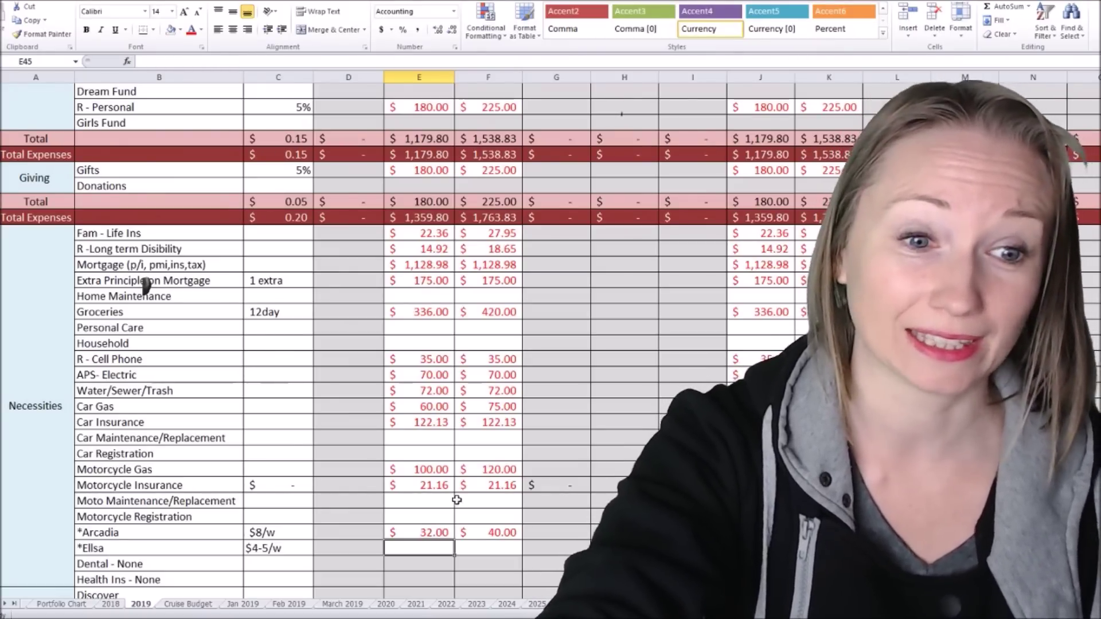
scroll(423, 487, down, 2)
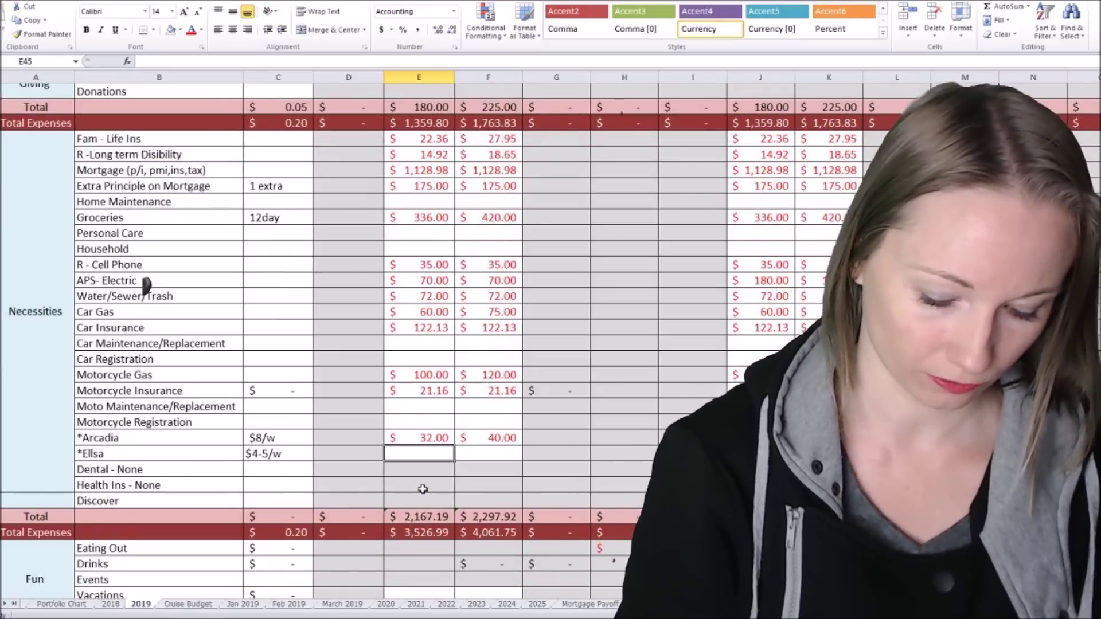
text(16)
key(Tab)
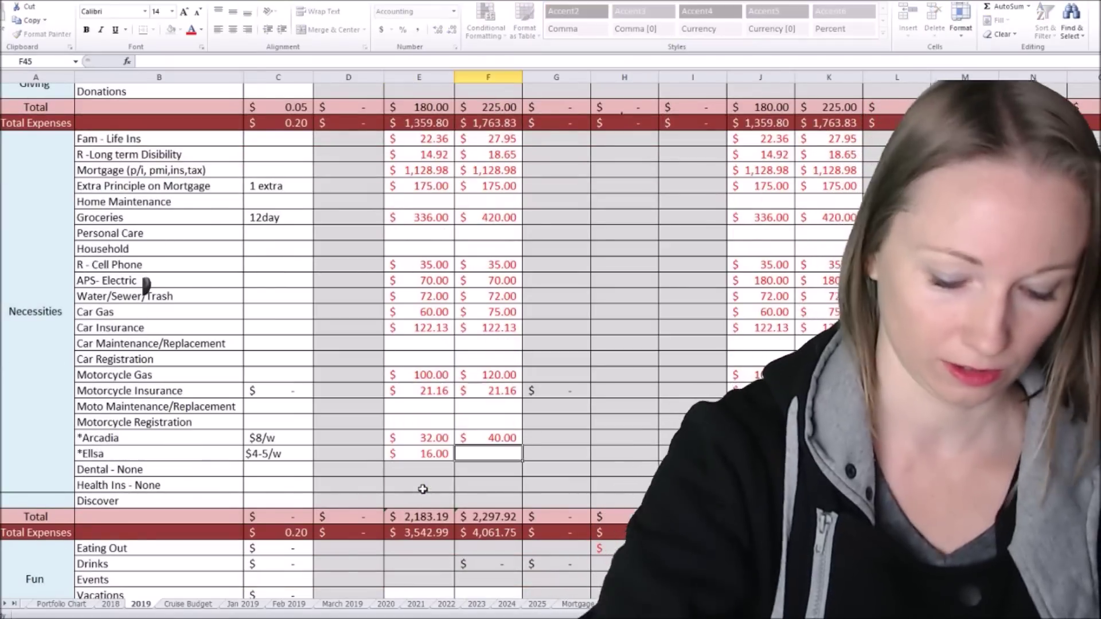
text(20)
key(Tab)
scroll(422, 488, down, 1)
text(25)
key(Tab)
key(Tab)
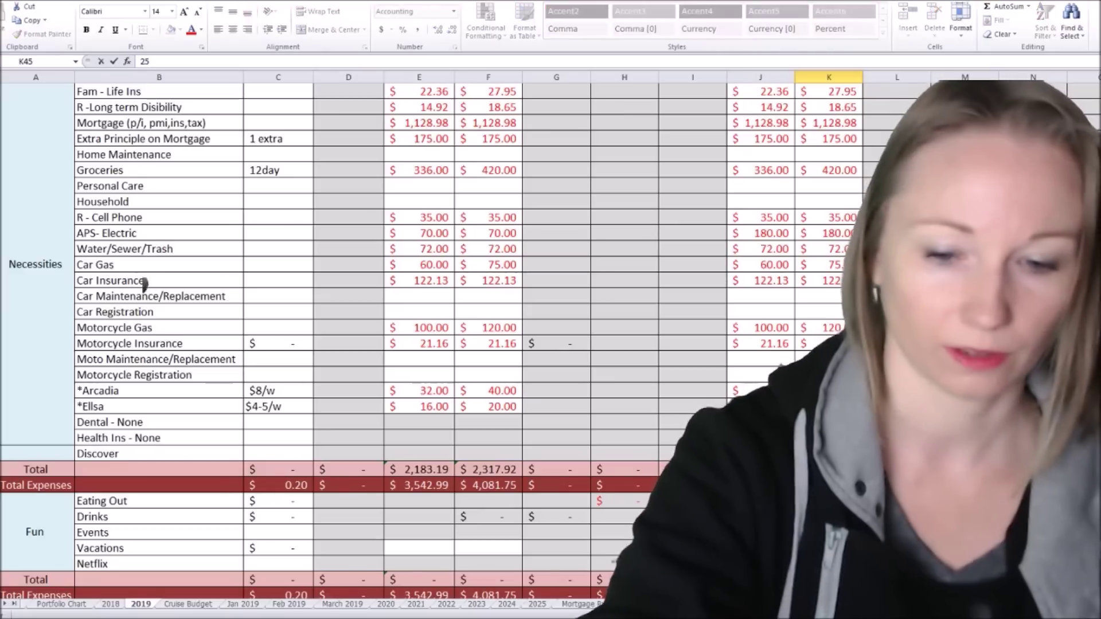
key(Tab)
key(Tab)
key(Tab)
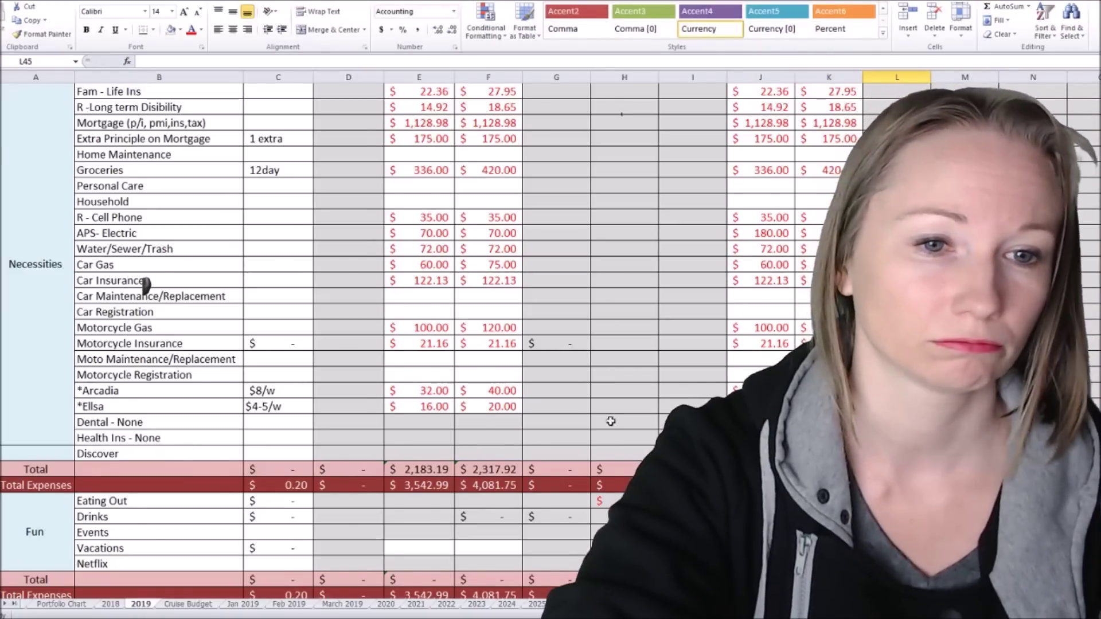
scroll(534, 419, down, 2)
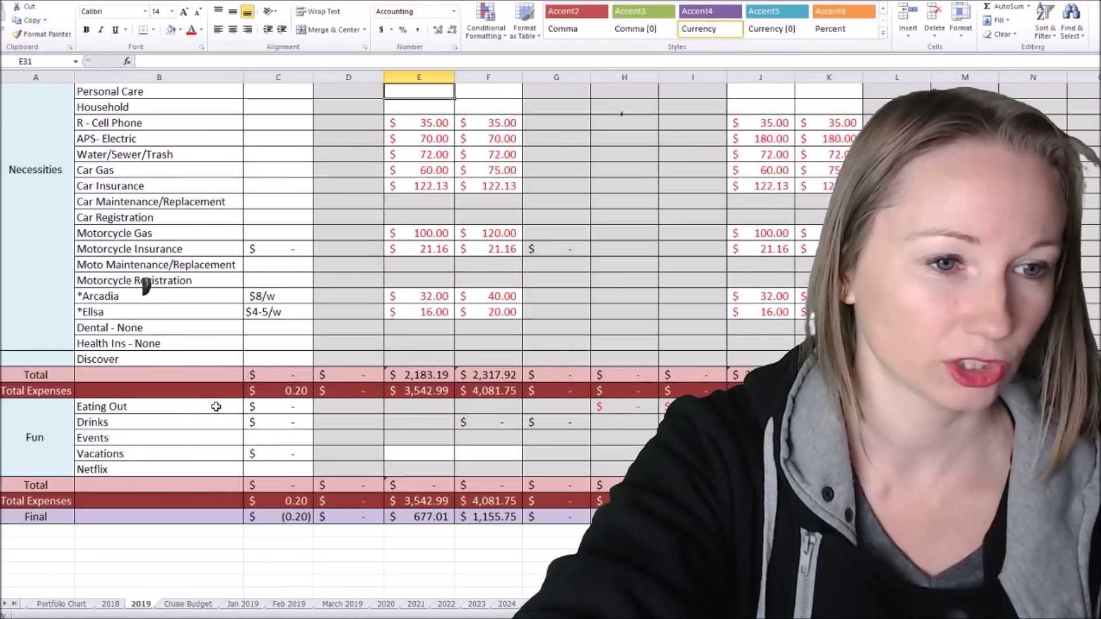
- Rename the Fun item Drinks to Movies and Events to Date Night
click(208, 421)
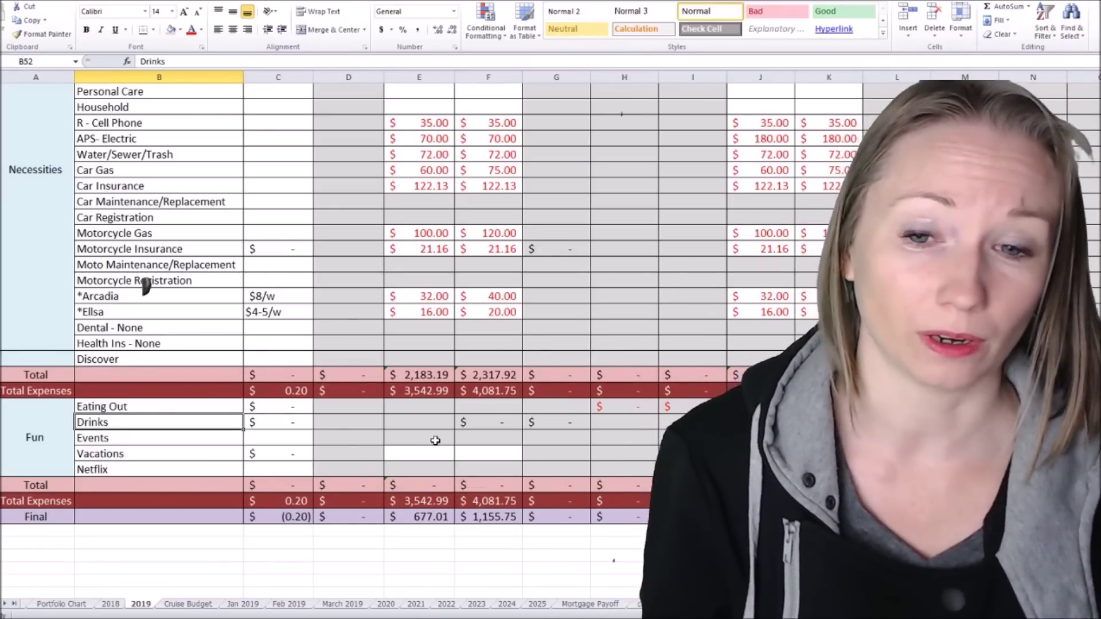
text(M)
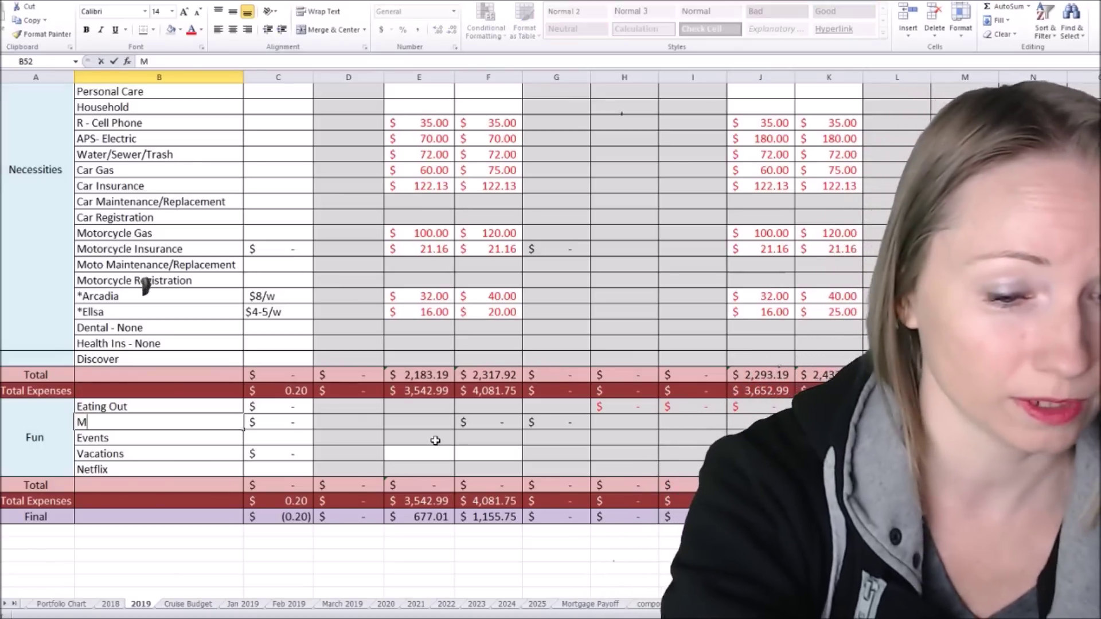
text(ovies)
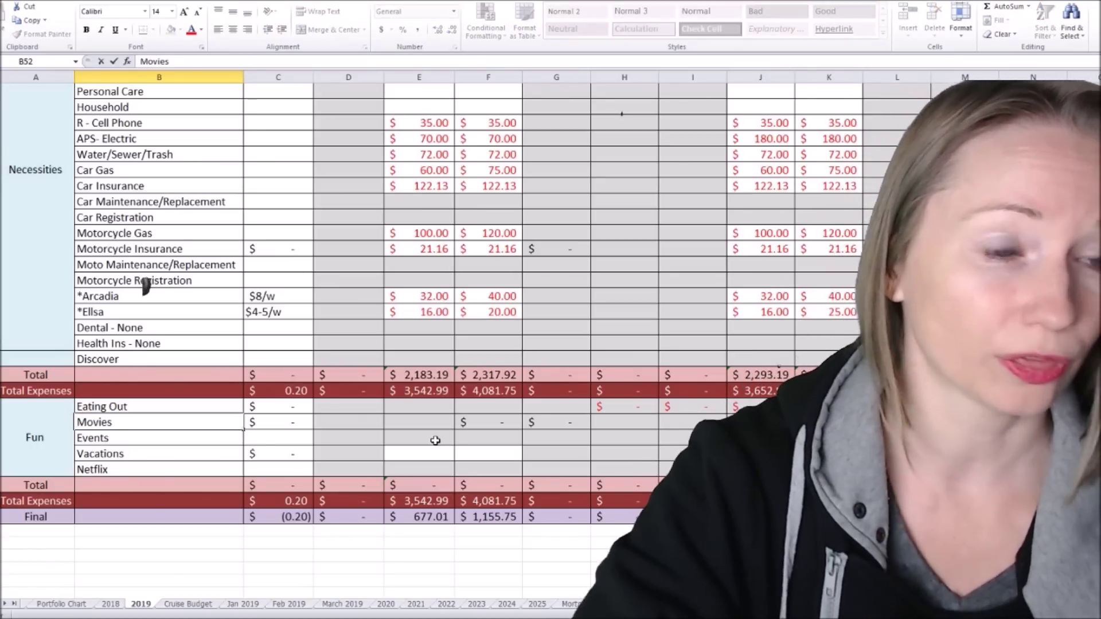
click(431, 426)
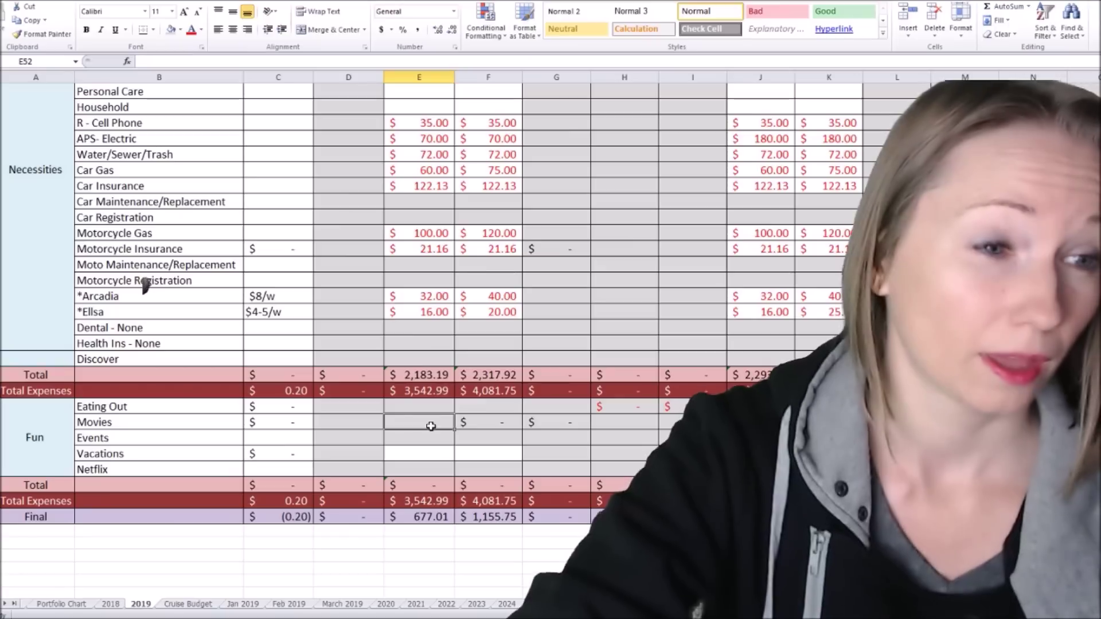
click(112, 438)
text(Date Night)
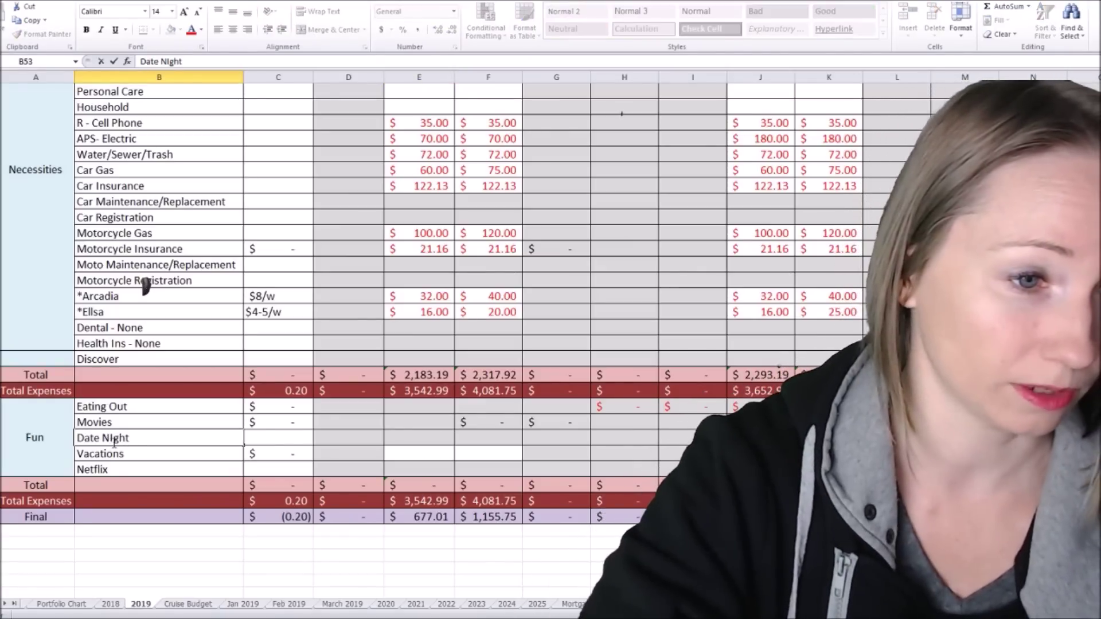
click(113, 451)
- Insert a new YMCA row above Vacations
key(ctrl+shift+equal)
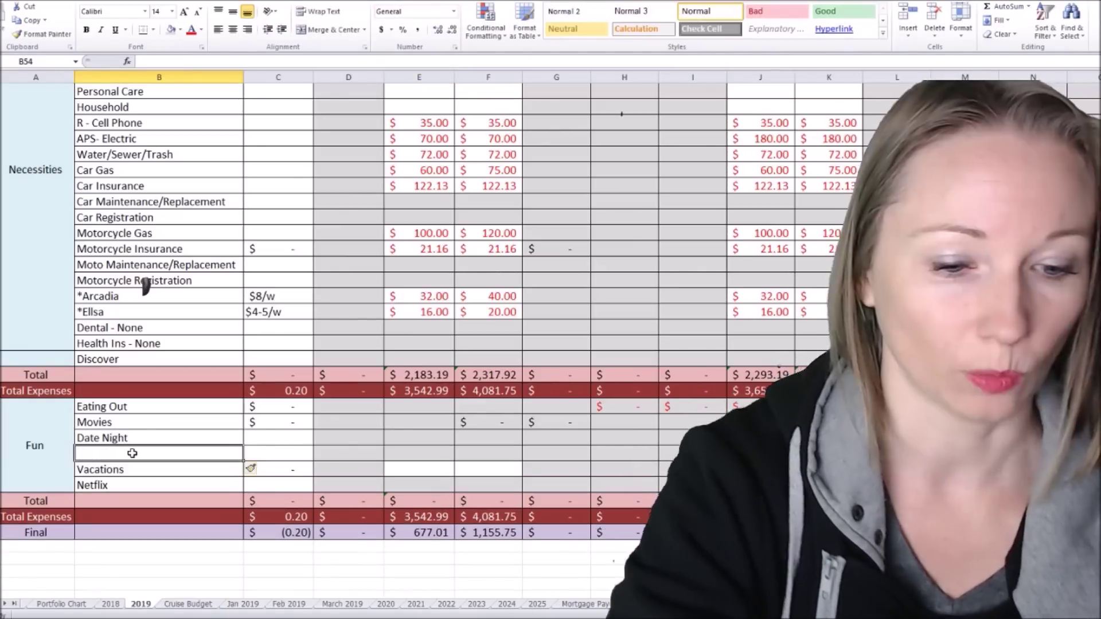
text(YMCA)
click(265, 455)
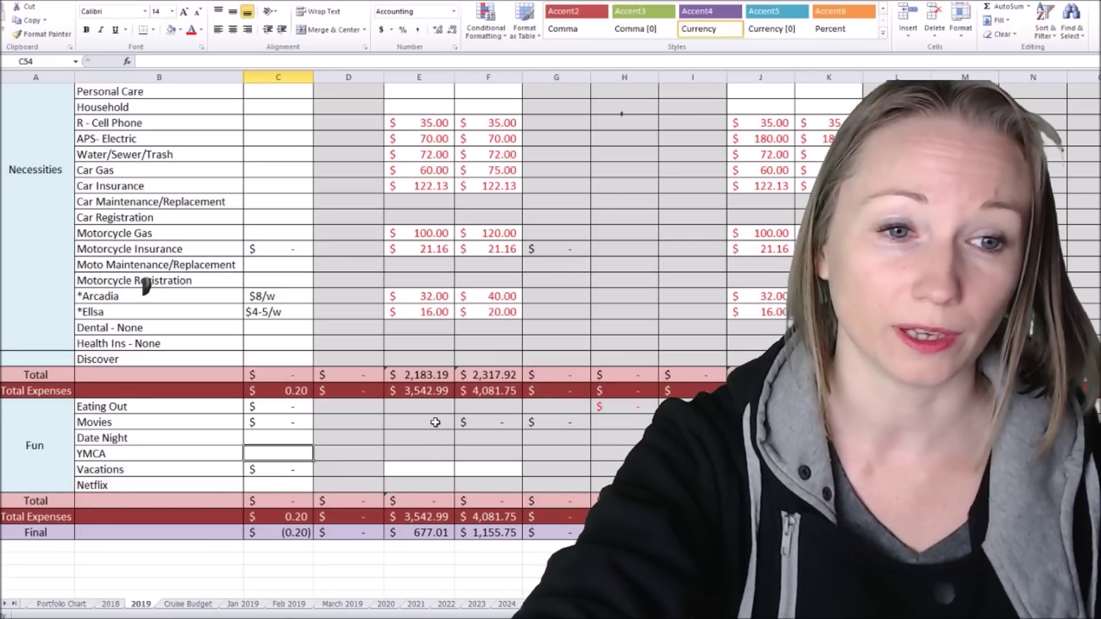
click(437, 405)
click(419, 426)
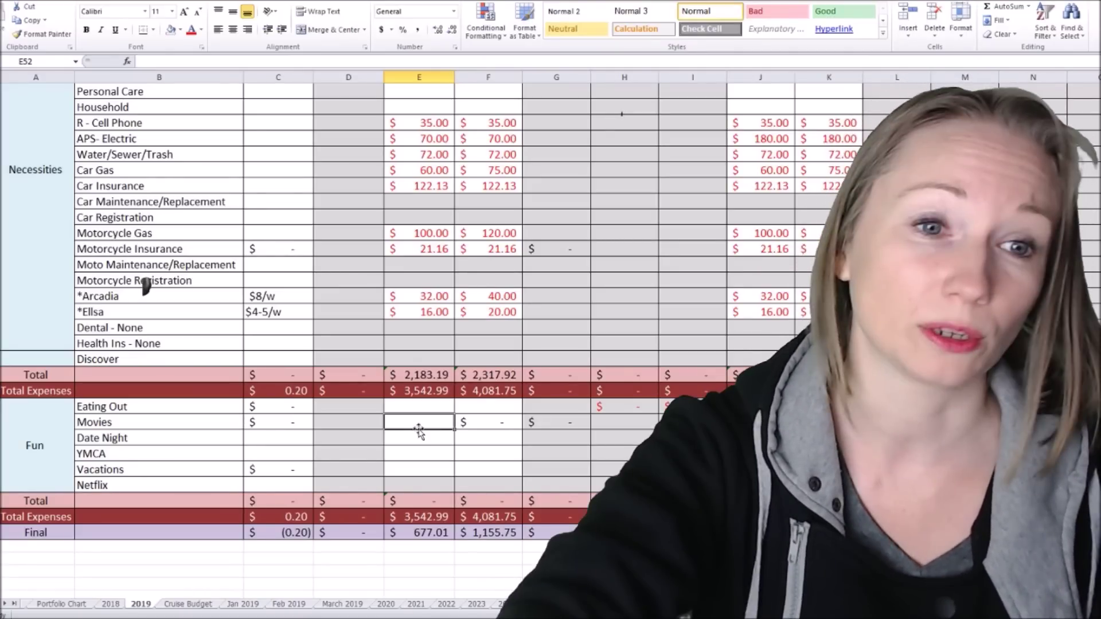
- Enter the YMCA amounts for February, March and later months
click(426, 454)
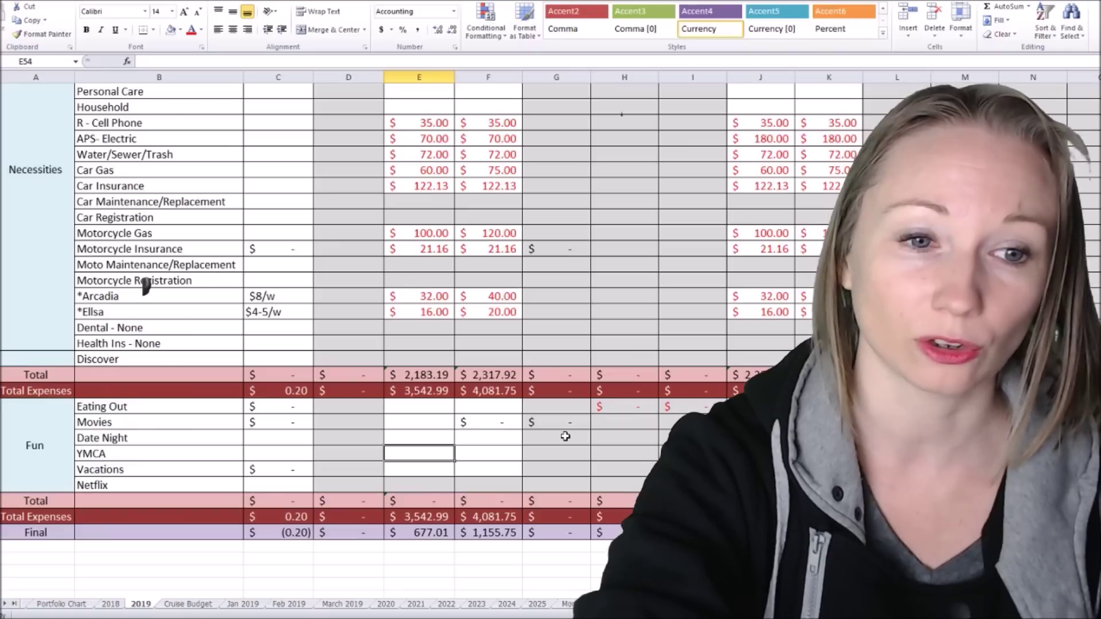
text(70)
key(Tab)
text(70)
key(Tab)
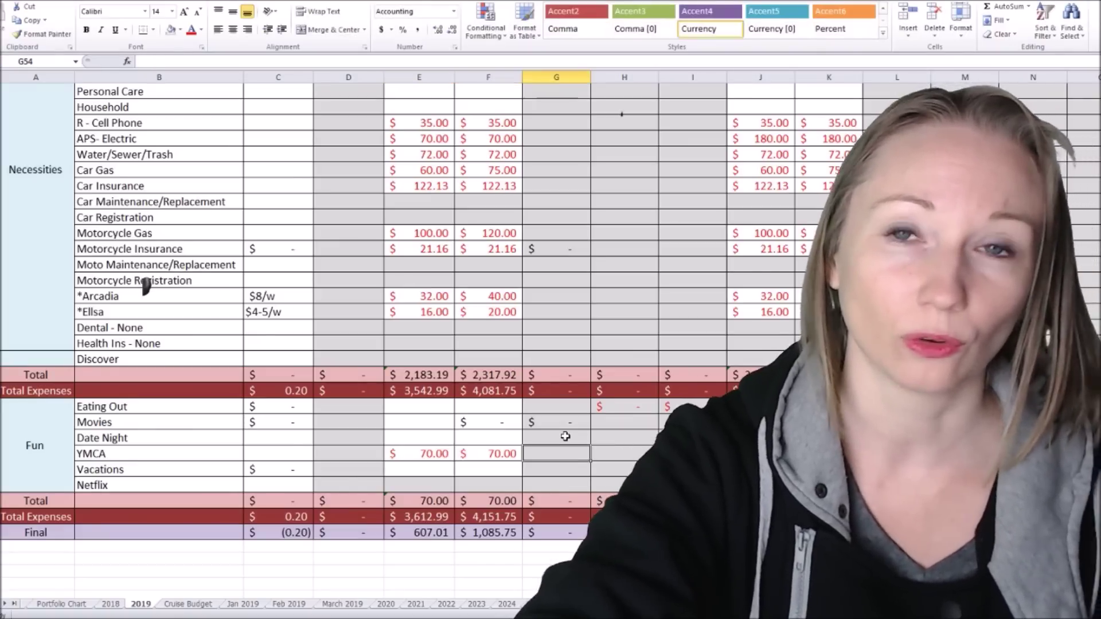
key(Tab)
key(Tab)
key(Tab)
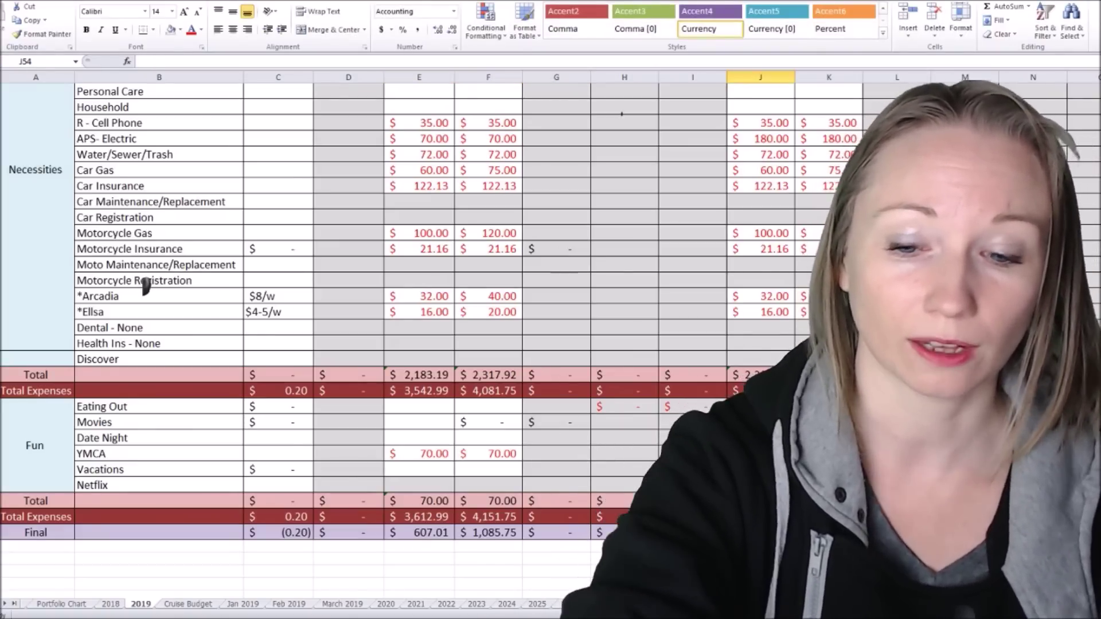
key(Tab)
text(70)
click(419, 454)
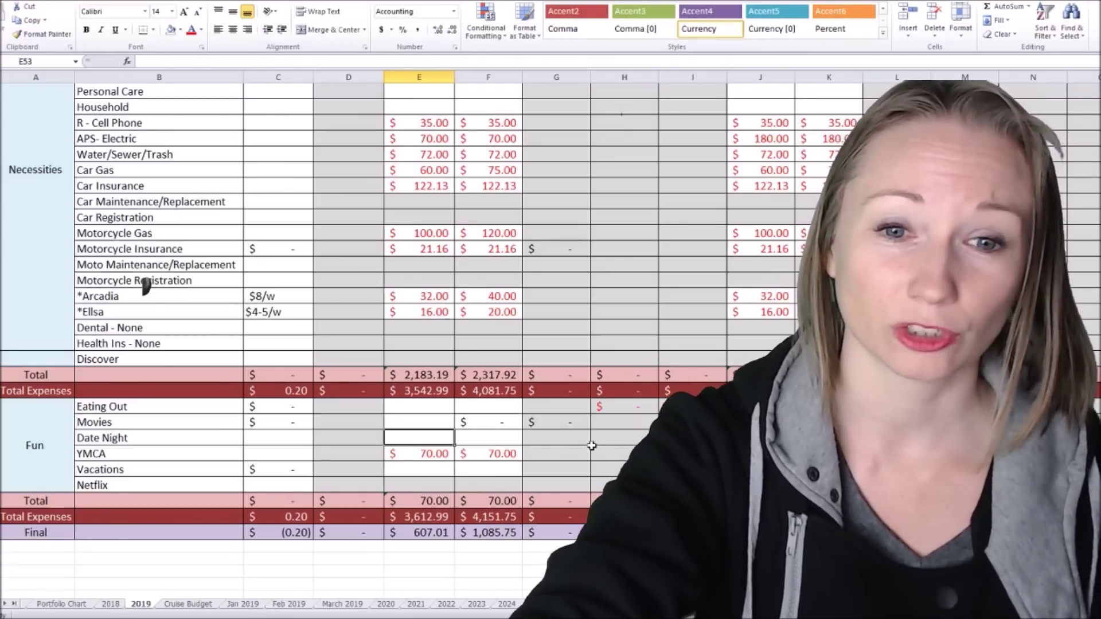
text(100)
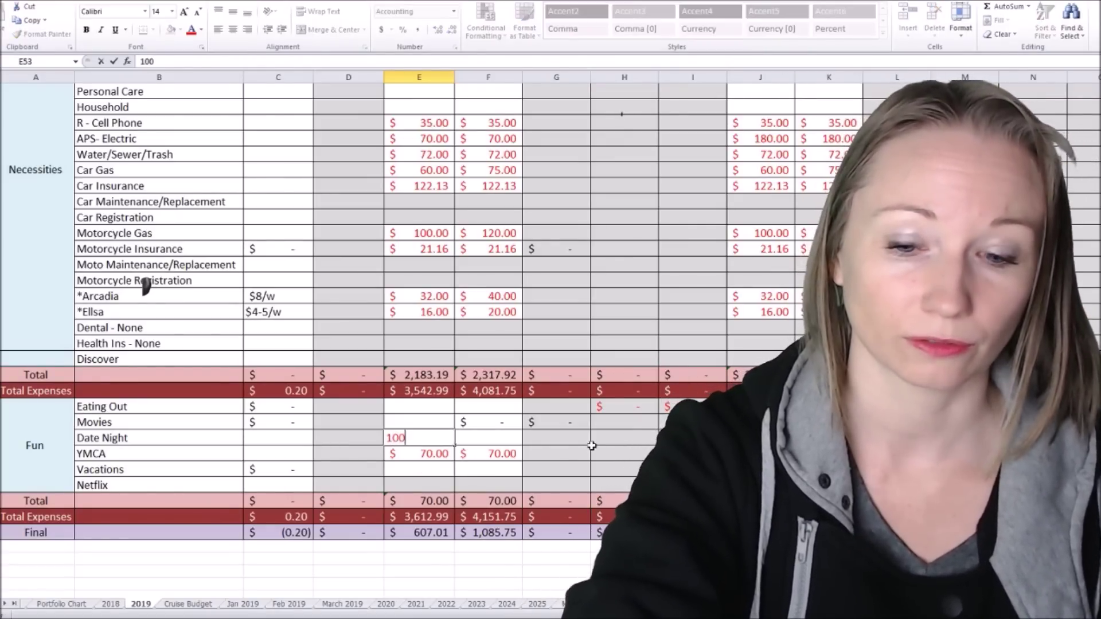
- Enter $100 for Date Night and the February Movies amount
click(592, 446)
click(760, 437)
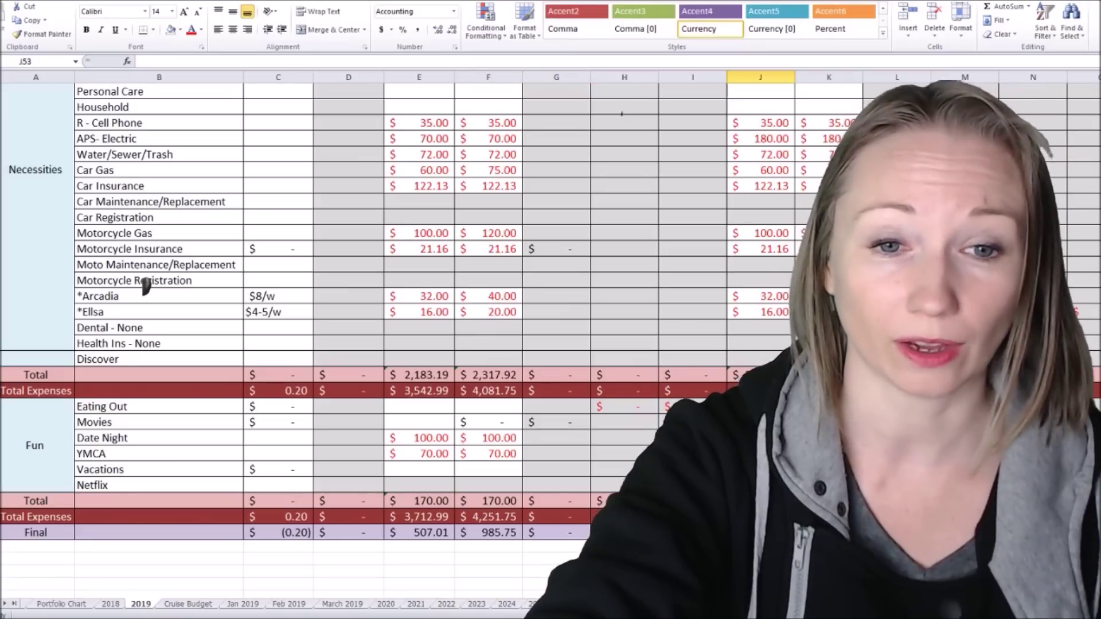
click(896, 438)
click(432, 421)
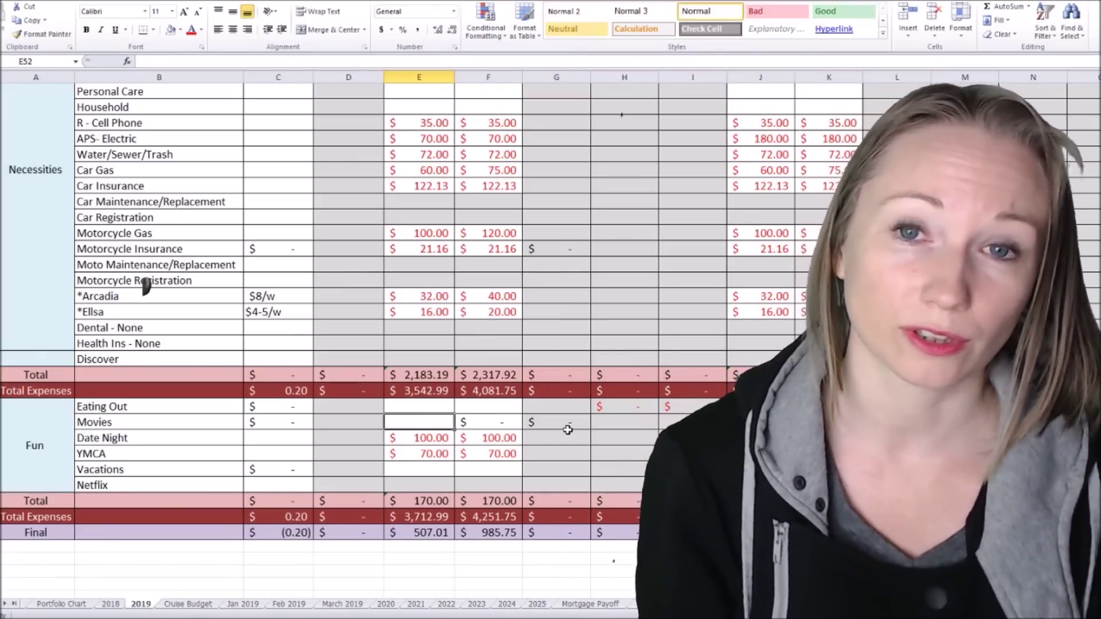
text(40)
key(Up)
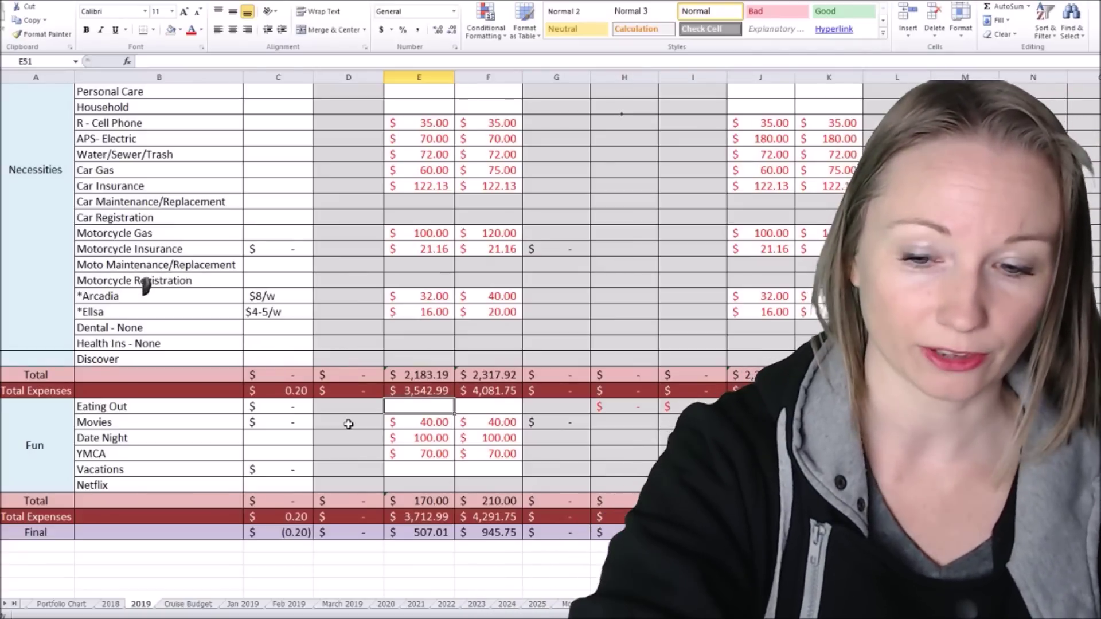
text(100)
- Enter the Eating Out and Netflix amounts for February and March
key(Tab)
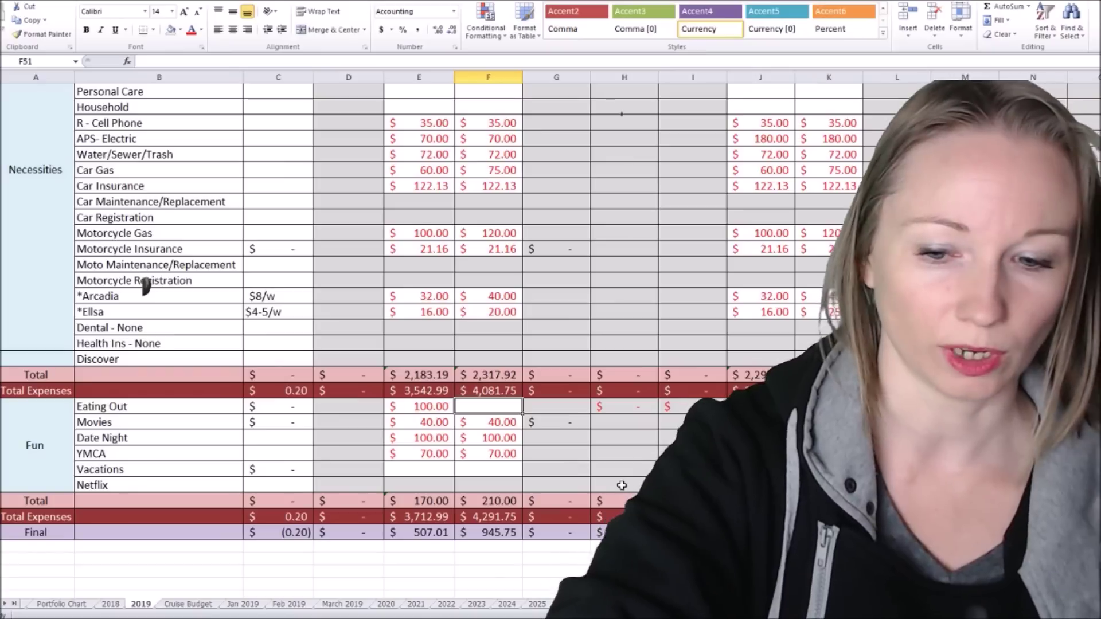
text(125)
key(Tab)
key(Tab)
key(Tab)
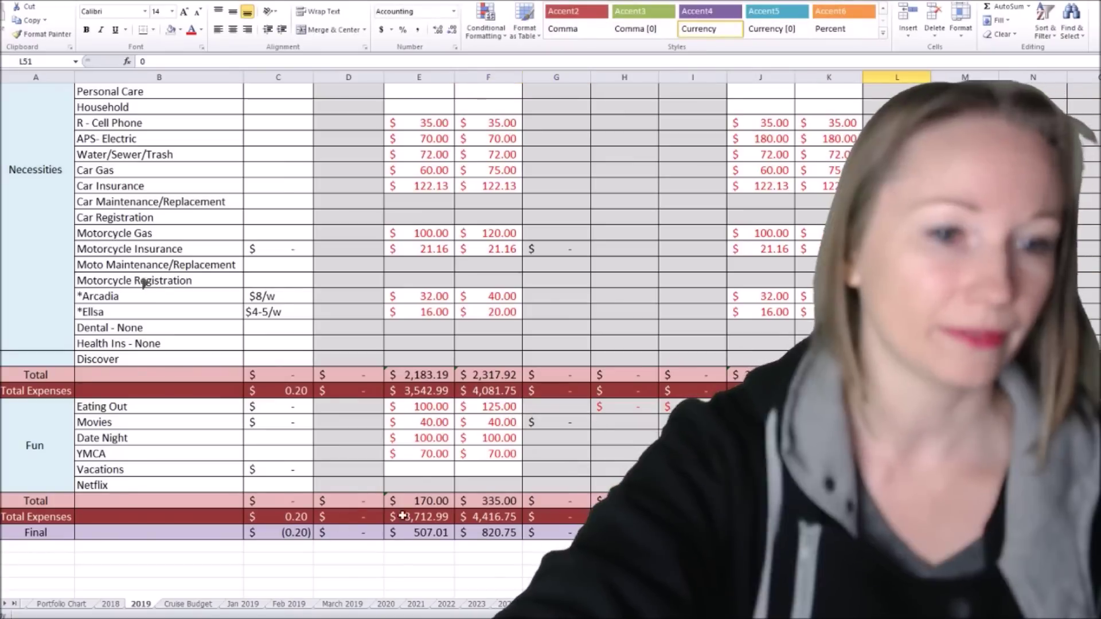
drag(427, 486, 458, 485)
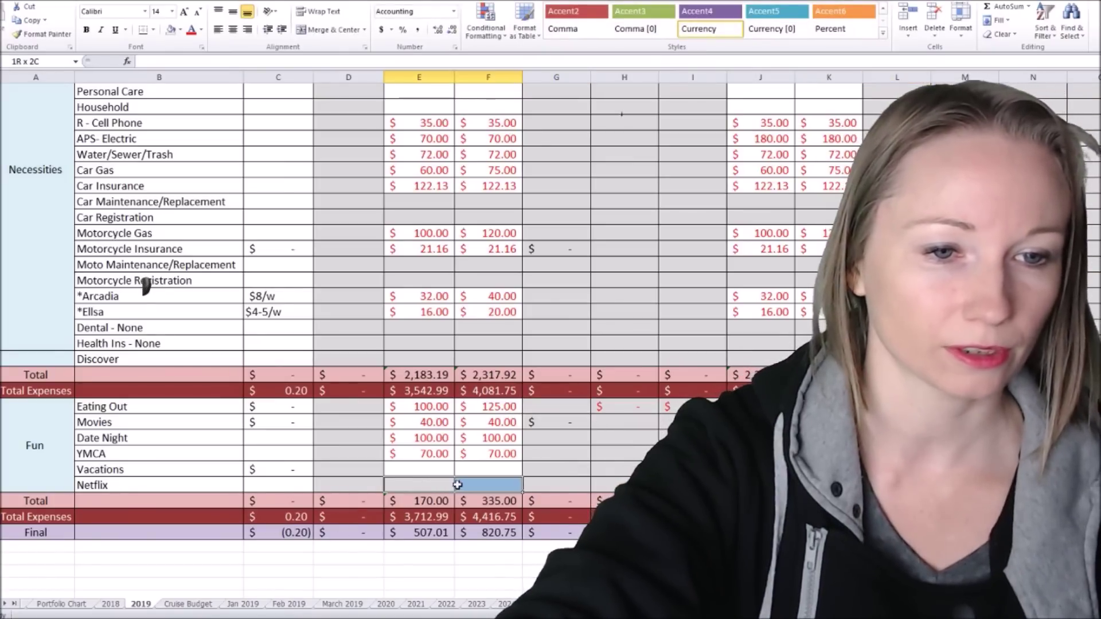
click(414, 485)
text(8.73)
key(Tab)
text(8.73)
key(Tab)
key(Tab)
key(Tab)
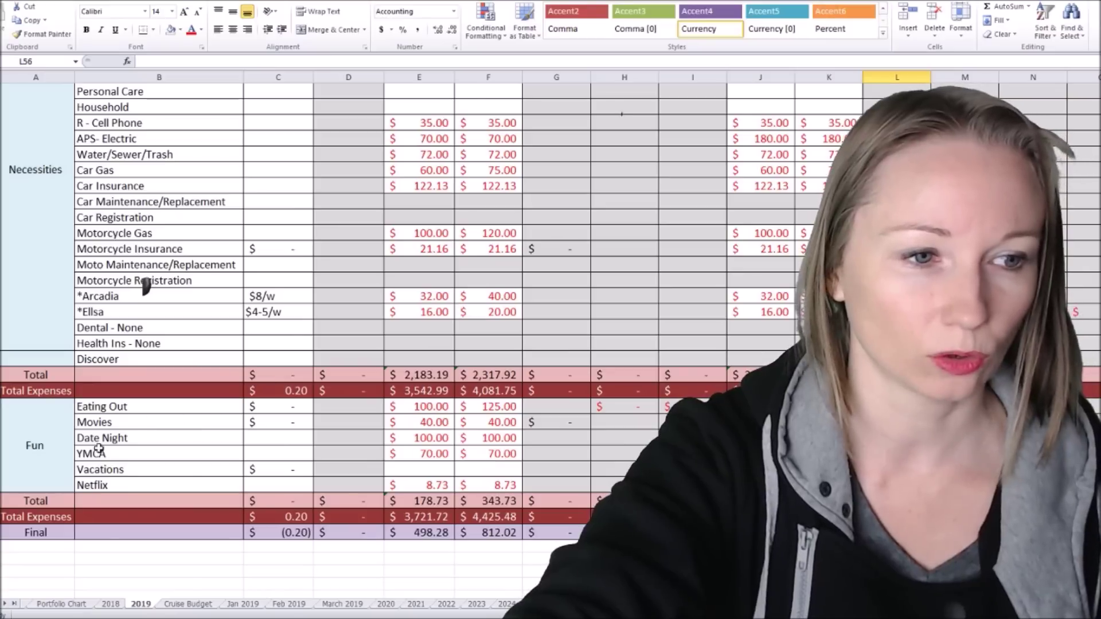
click(58, 449)
- Relabel the Fun section header as 'Fun 10%'
click(182, 61)
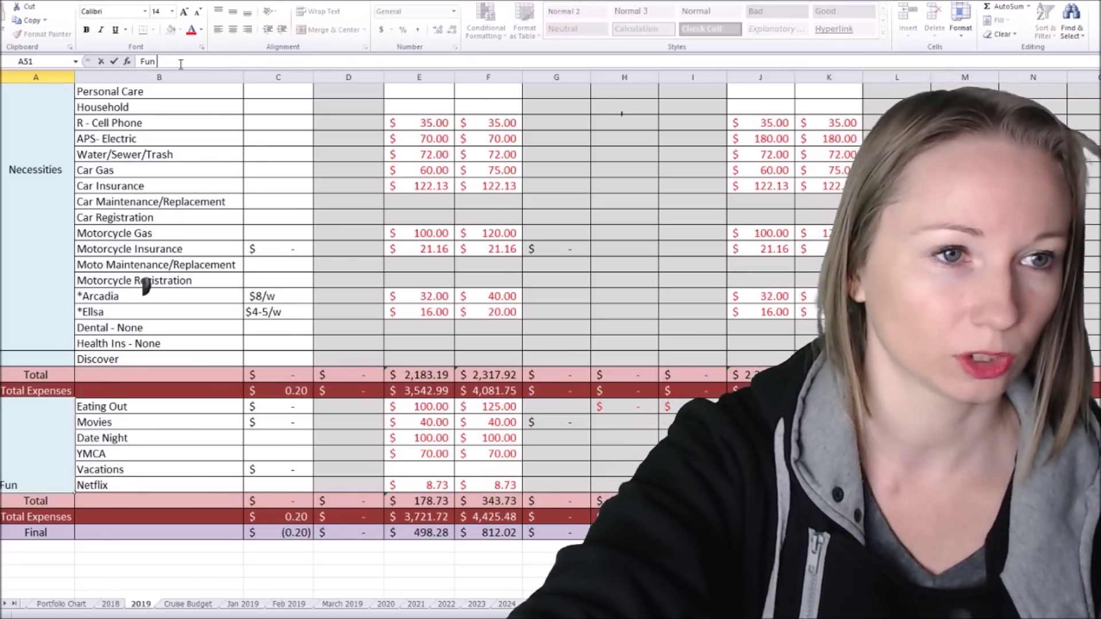
click(372, 453)
scroll(398, 460, up, 7)
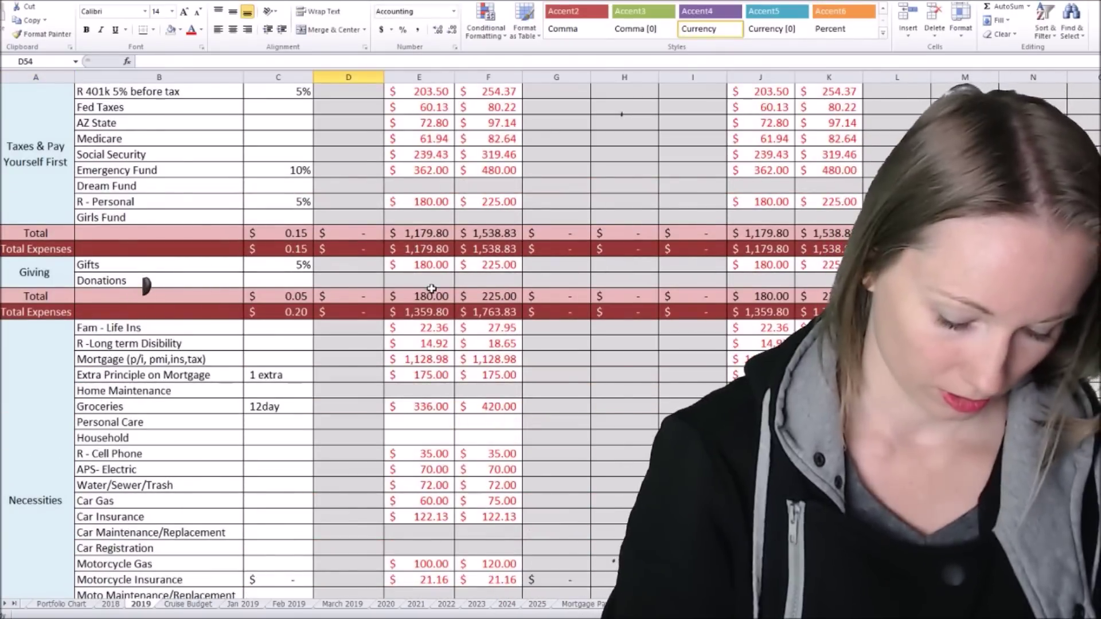
scroll(429, 289, down, 7)
click(435, 472)
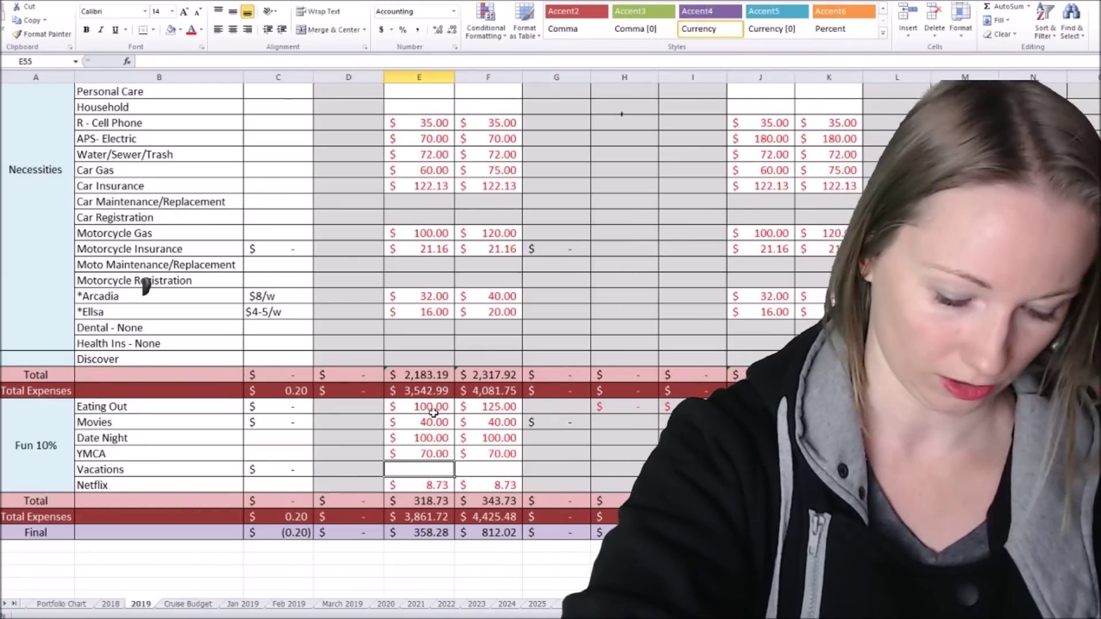
text(4)
text(25)
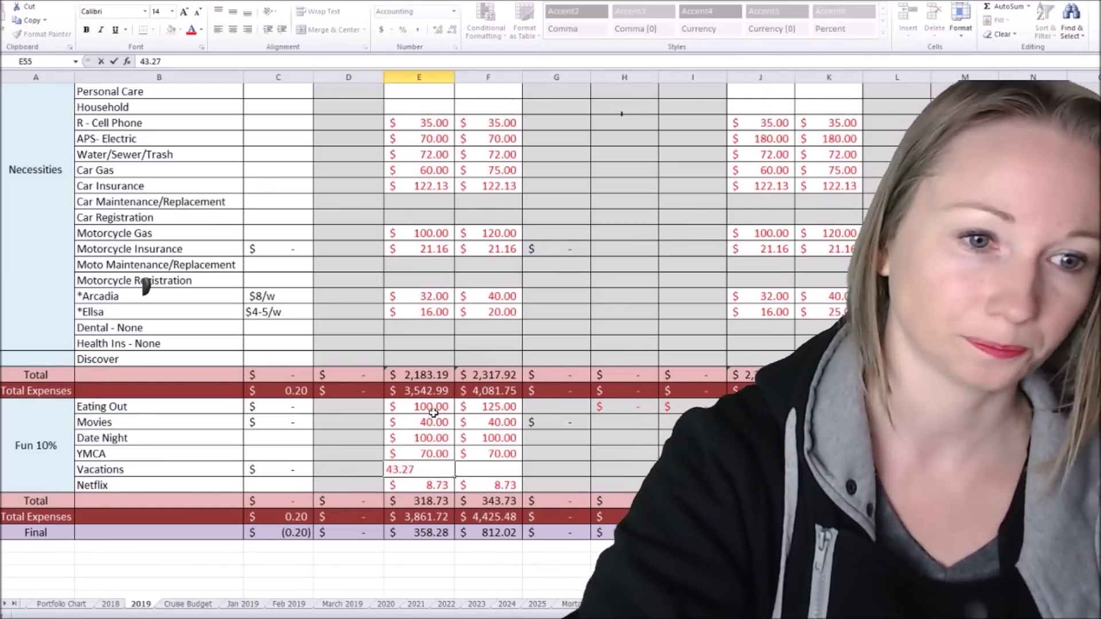
- Enter Vacations estimates of 43.27 for February and 136.27 for March
key(Tab)
scroll(433, 412, up, 7)
scroll(501, 376, down, 6)
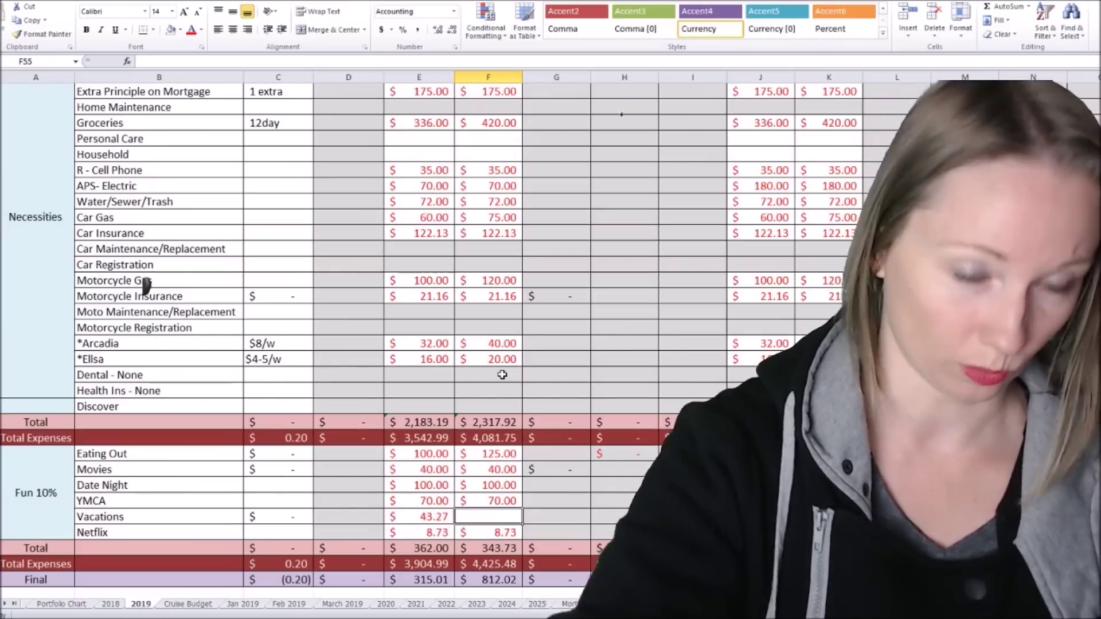
text(136)
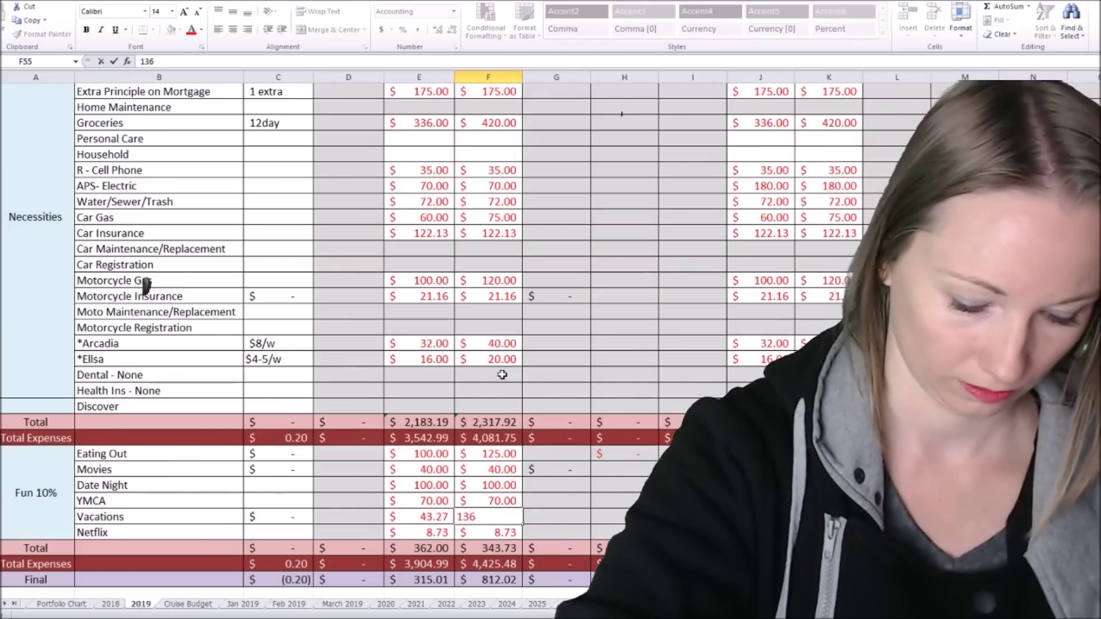
key(Tab)
key(Tab)
key(Tab)
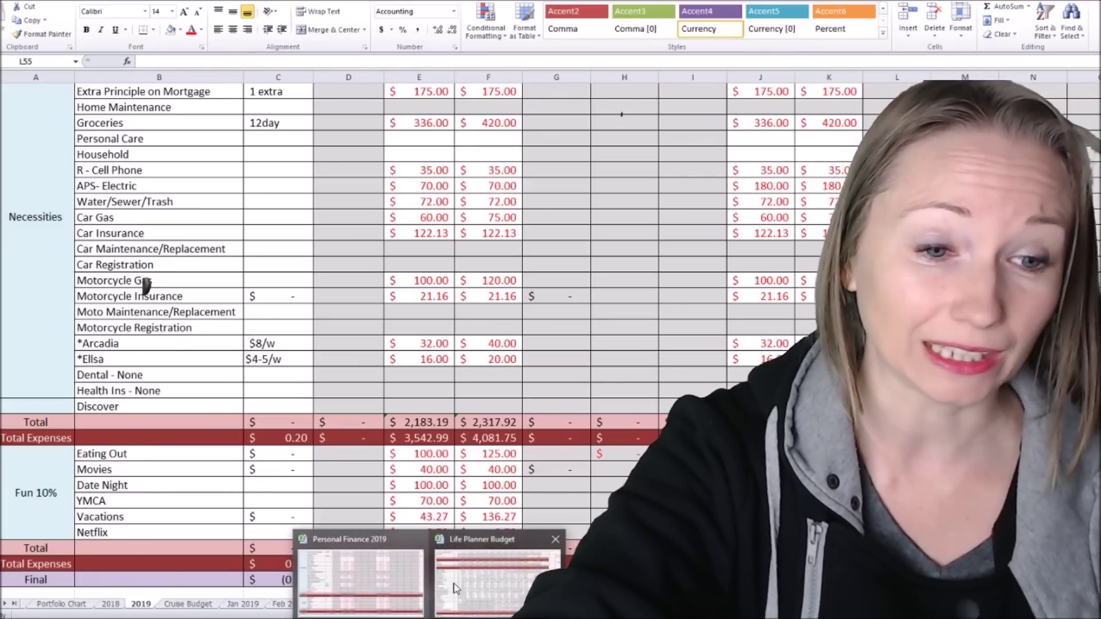
click(491, 571)
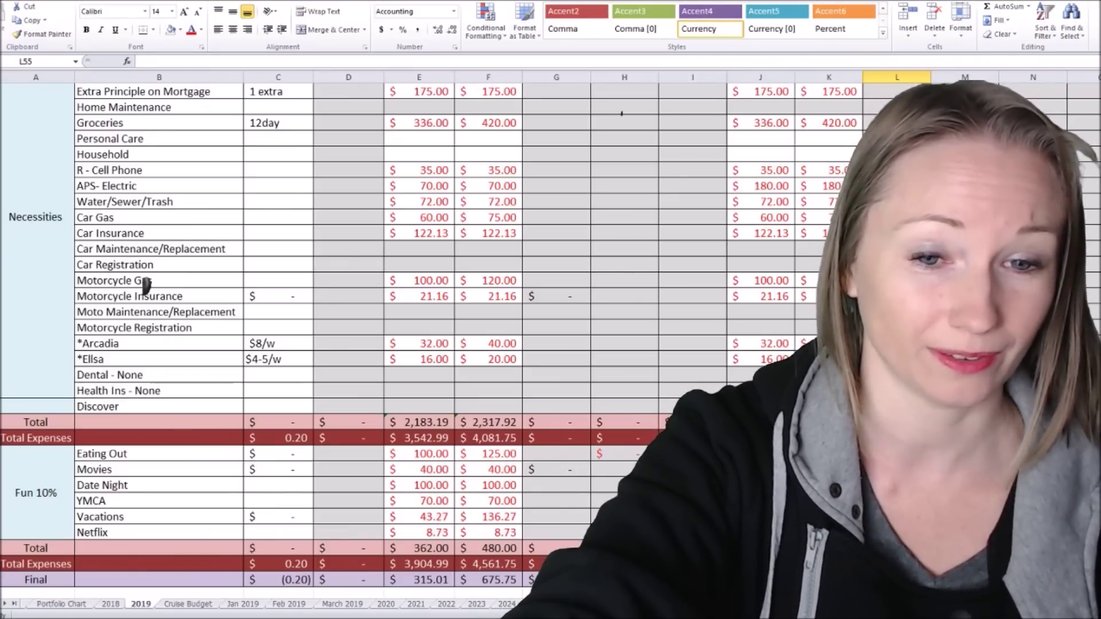
scroll(303, 257, up, 2)
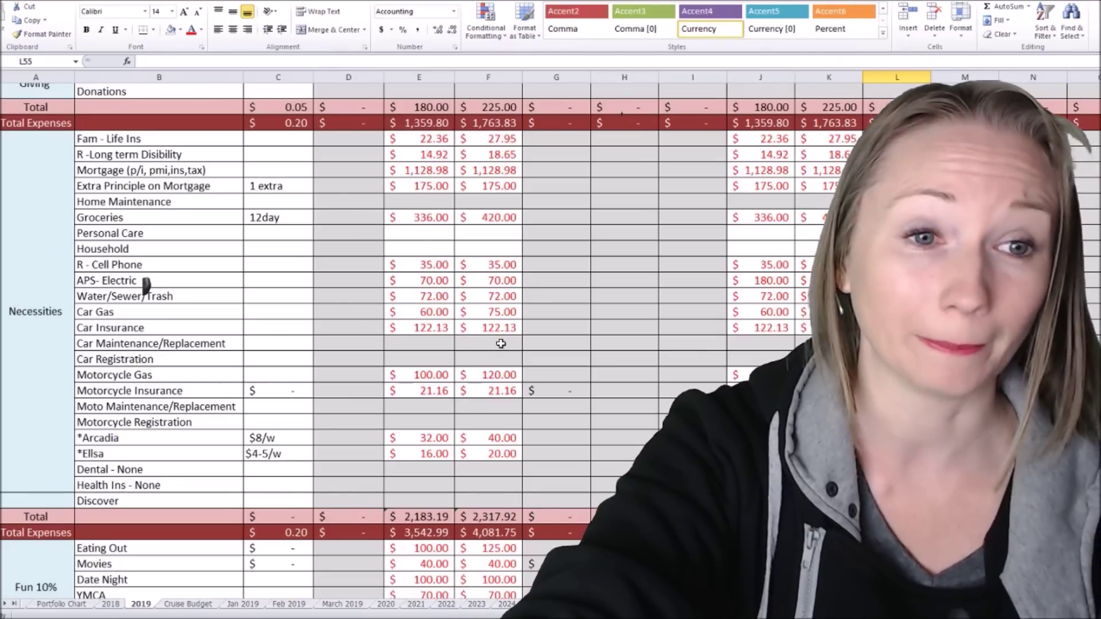
scroll(528, 327, down, 2)
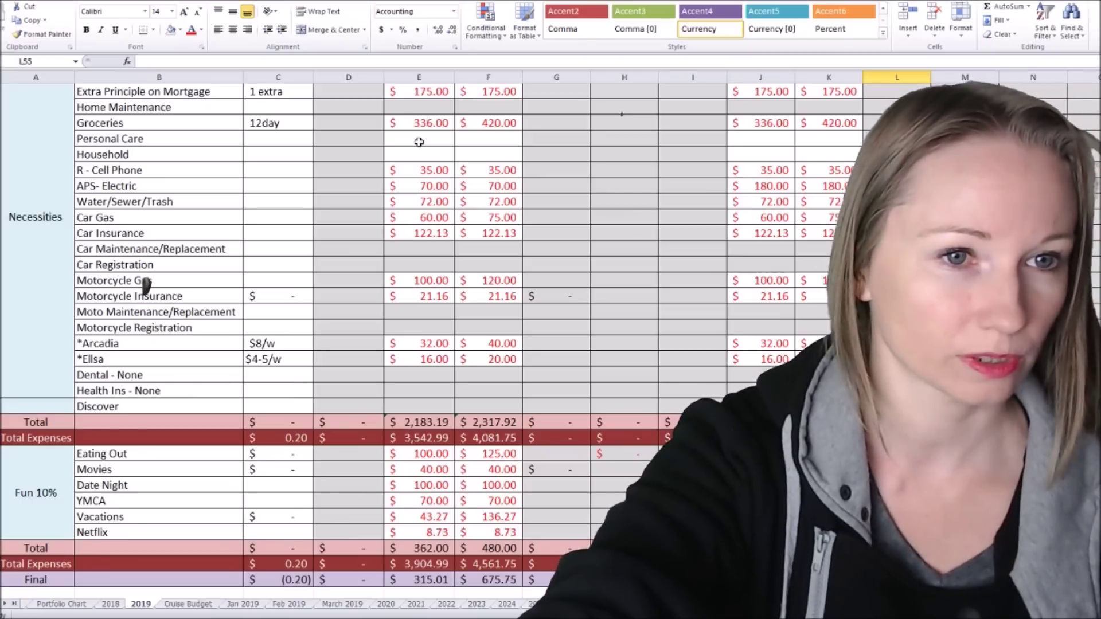
click(420, 141)
text(157.01)
- Enter February Personal Care 157.01 and Household 158, plus March Personal Care 160
key(Return)
text(158)
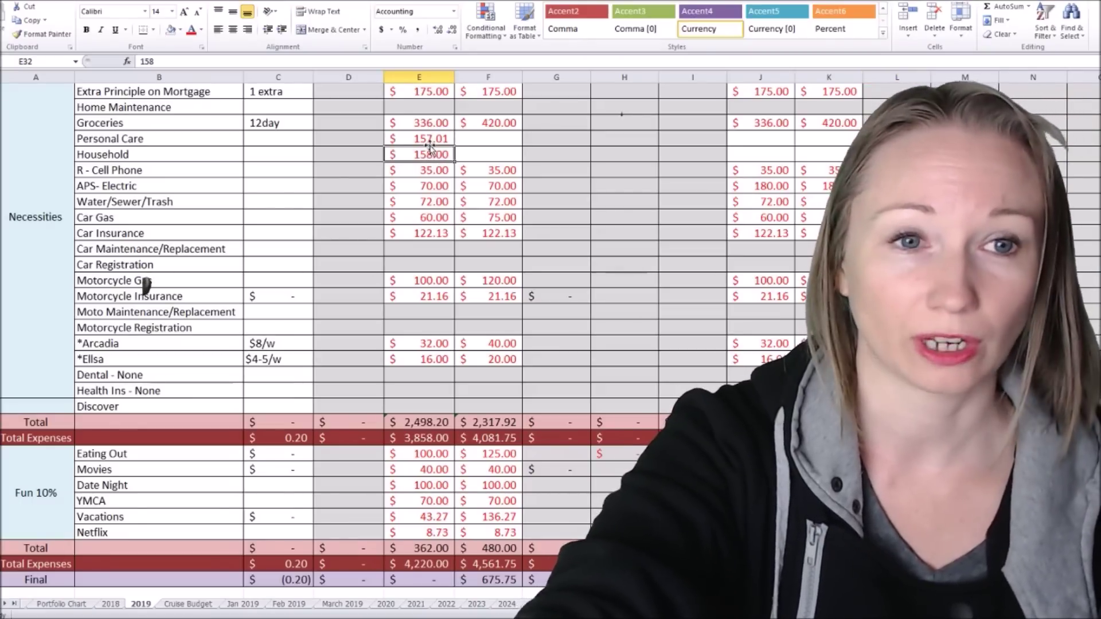
click(472, 139)
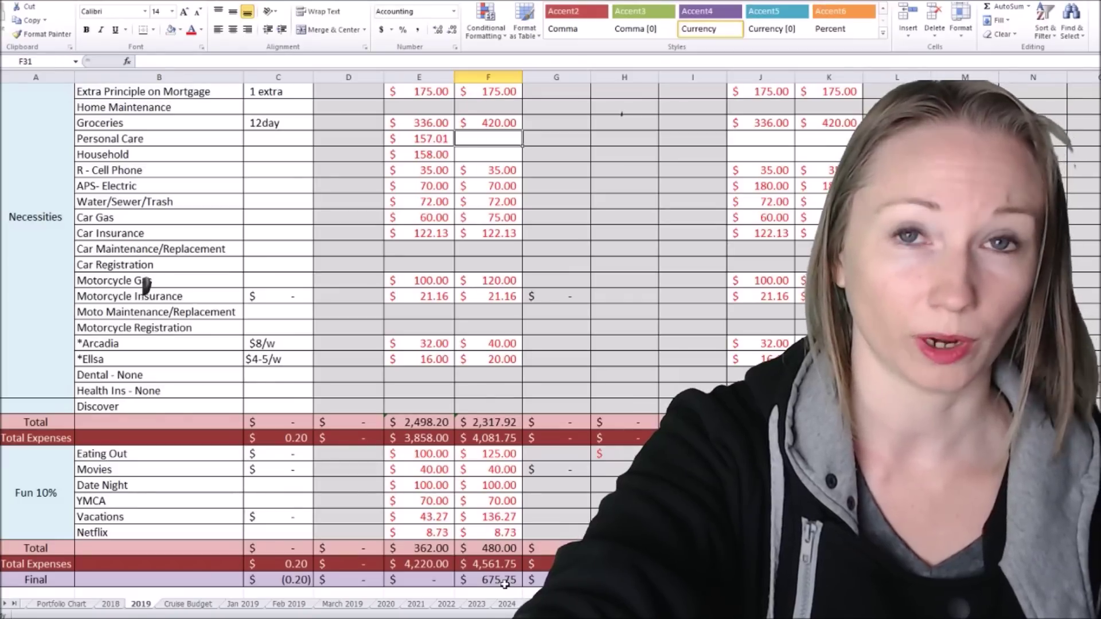
scroll(488, 342, up, 1)
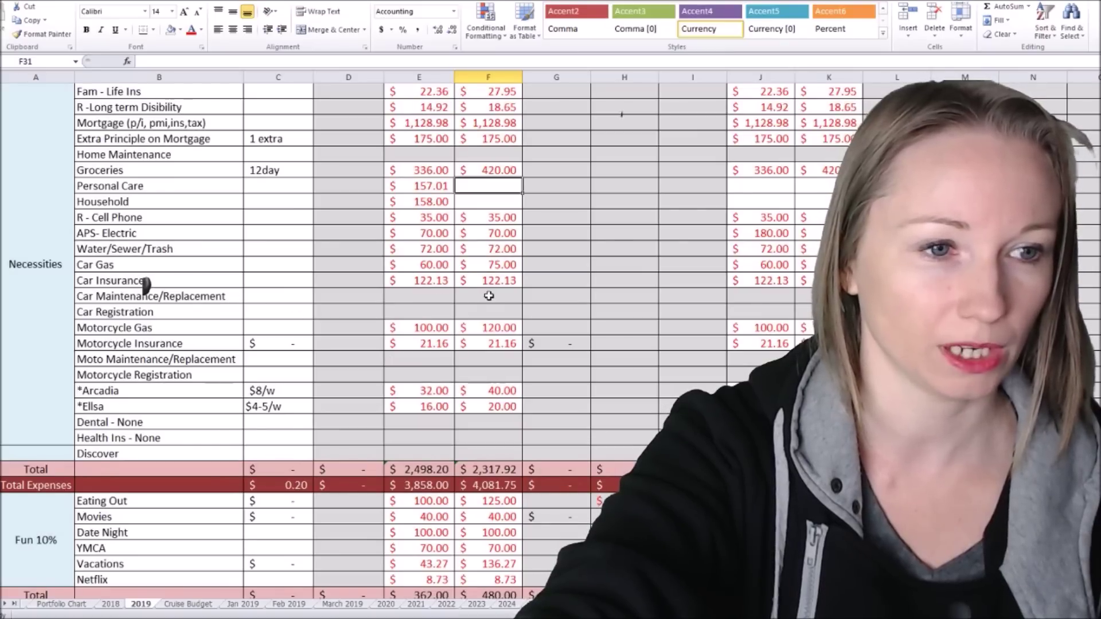
click(488, 296)
click(478, 156)
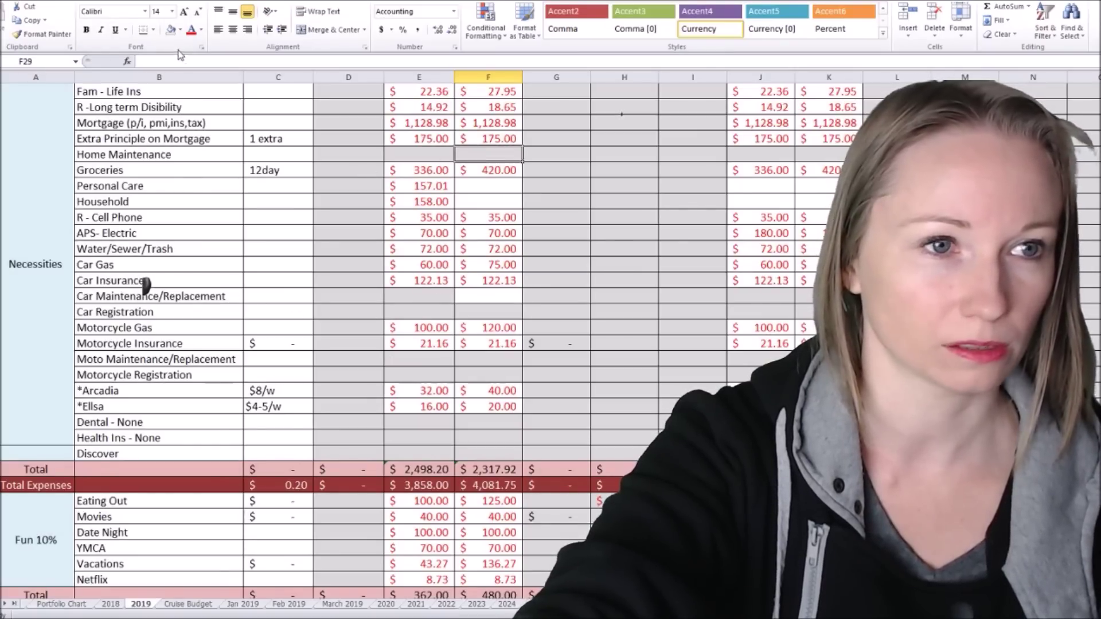
click(486, 186)
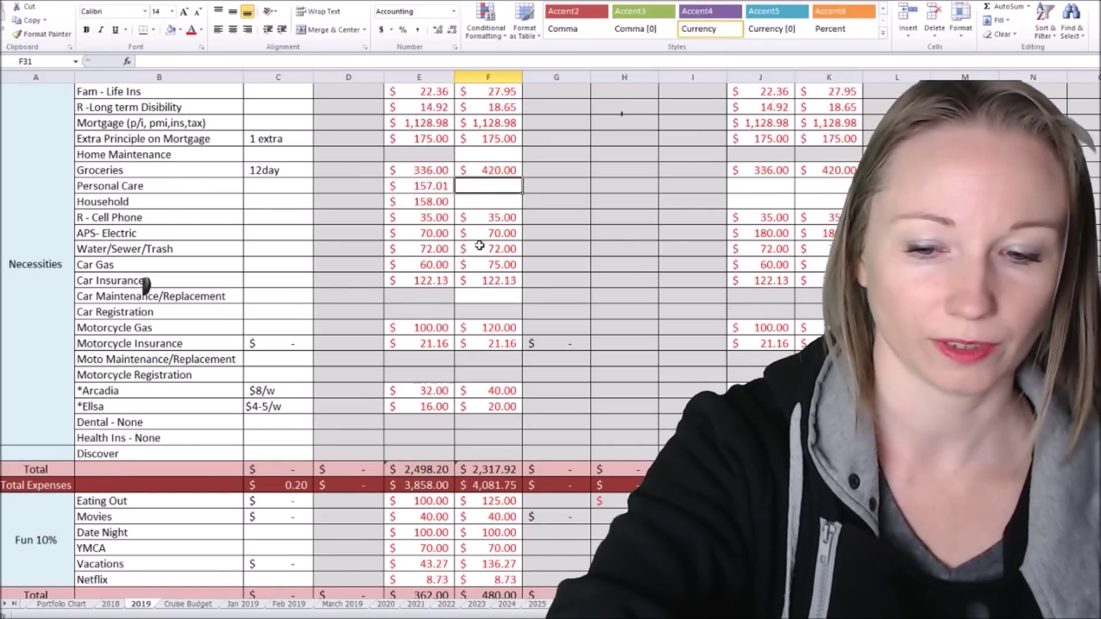
text(160)
key(ctrl+Return)
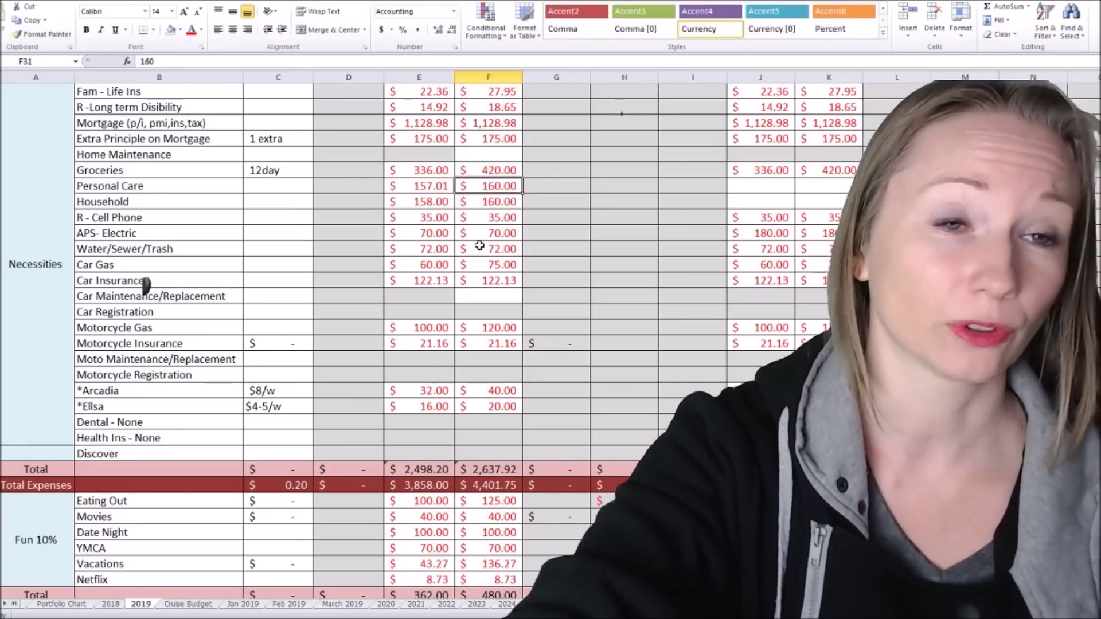
scroll(479, 246, up, 2)
- Set March Home Maintenance to 180
double_click(481, 250)
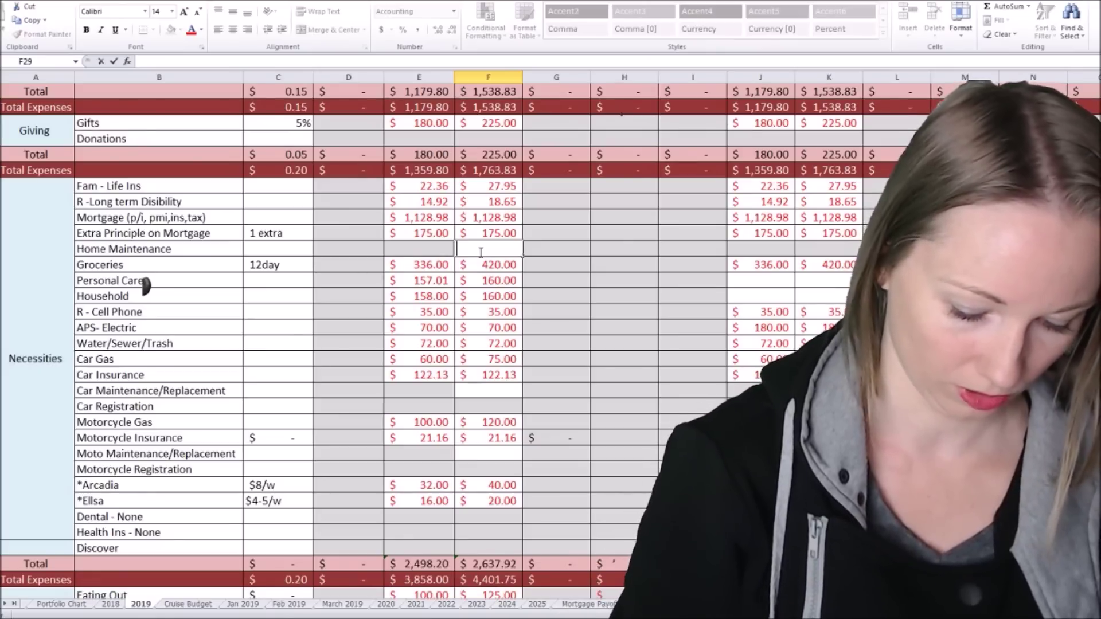
text(180)
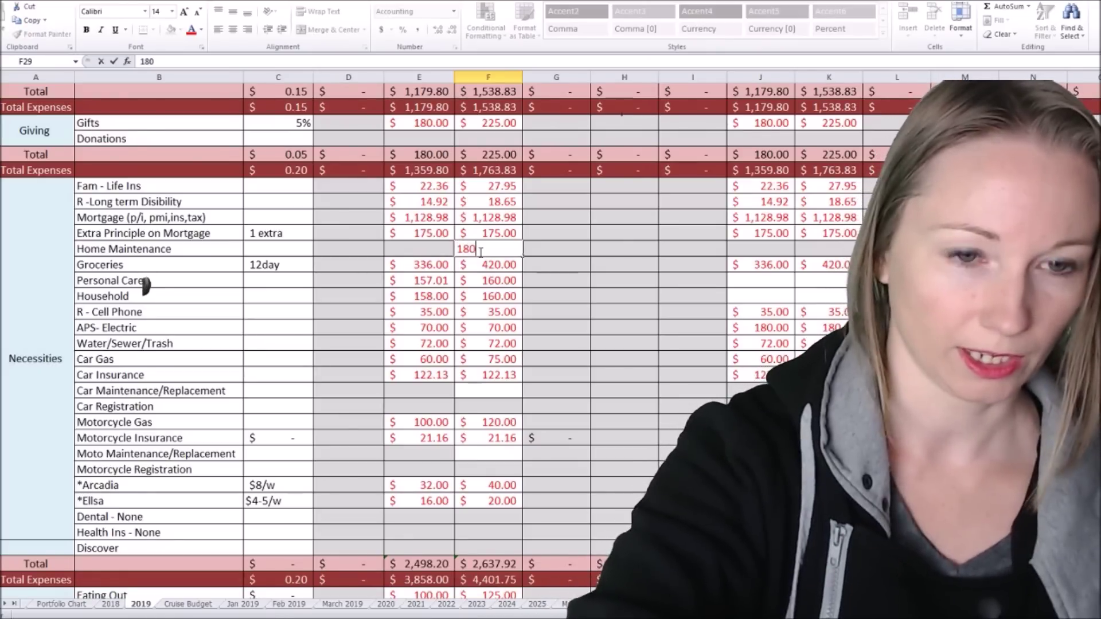
key(Return)
scroll(480, 250, down, 5)
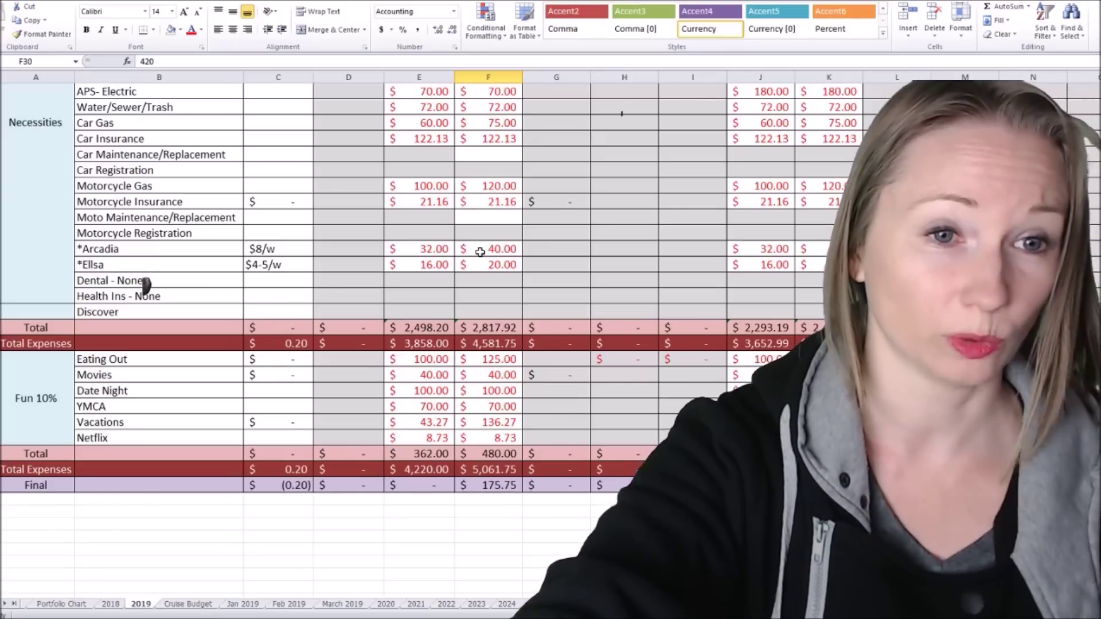
scroll(495, 287, up, 1)
click(485, 203)
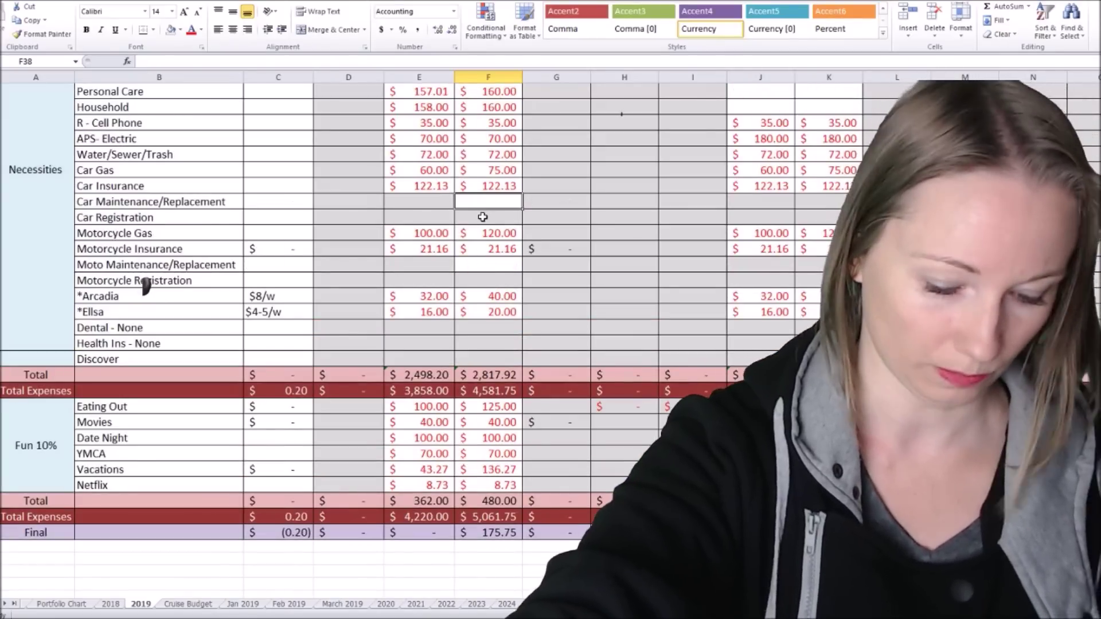
key(Return)
scroll(483, 217, up, 3)
scroll(494, 258, up, 7)
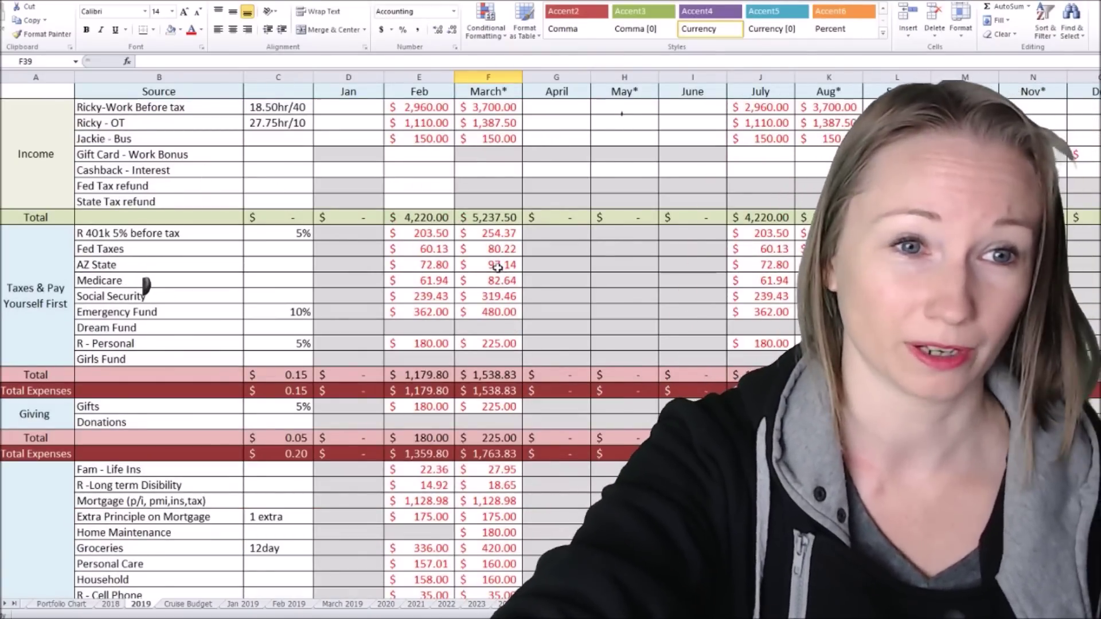
- Enter the $3,500 February federal tax refund next to the Gift Card bonus
key(Right)
key(Right)
key(Right)
key(Down)
key(Down)
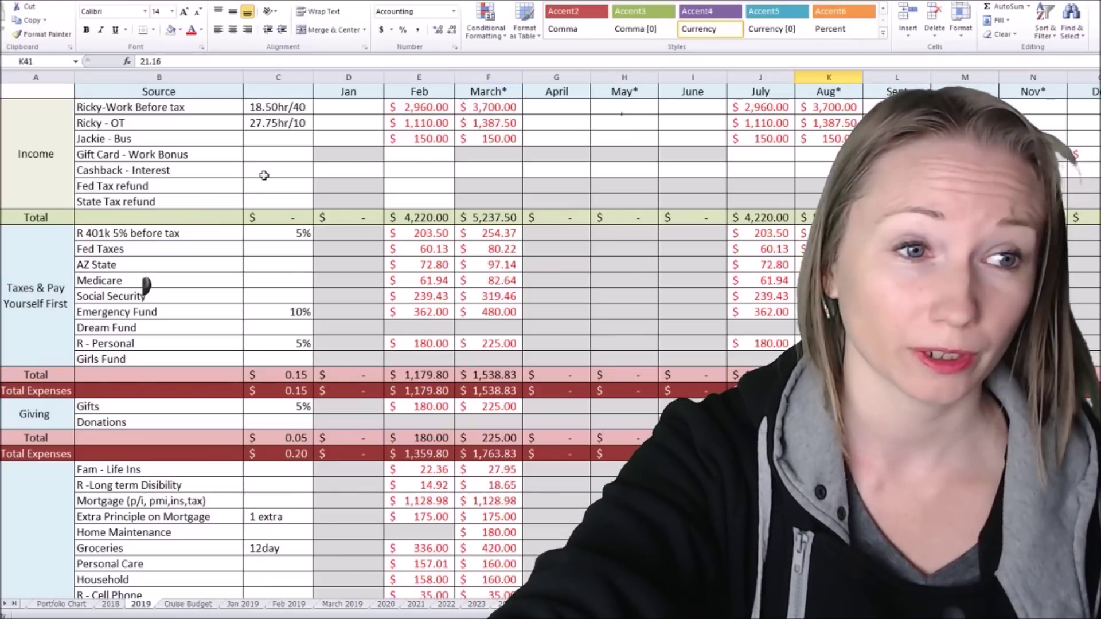
click(429, 188)
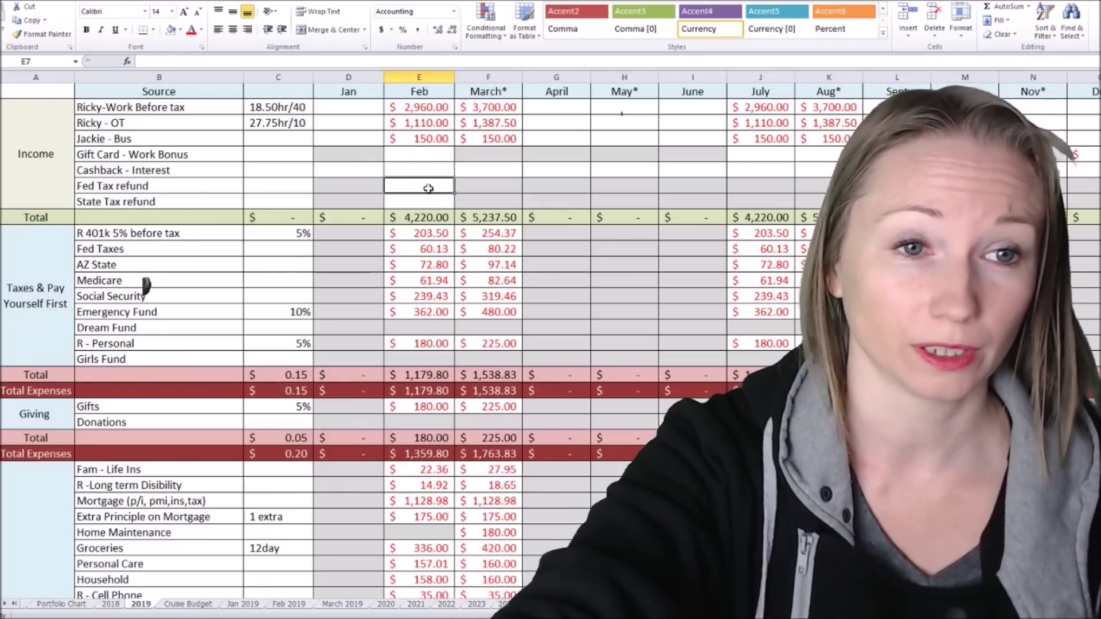
click(424, 152)
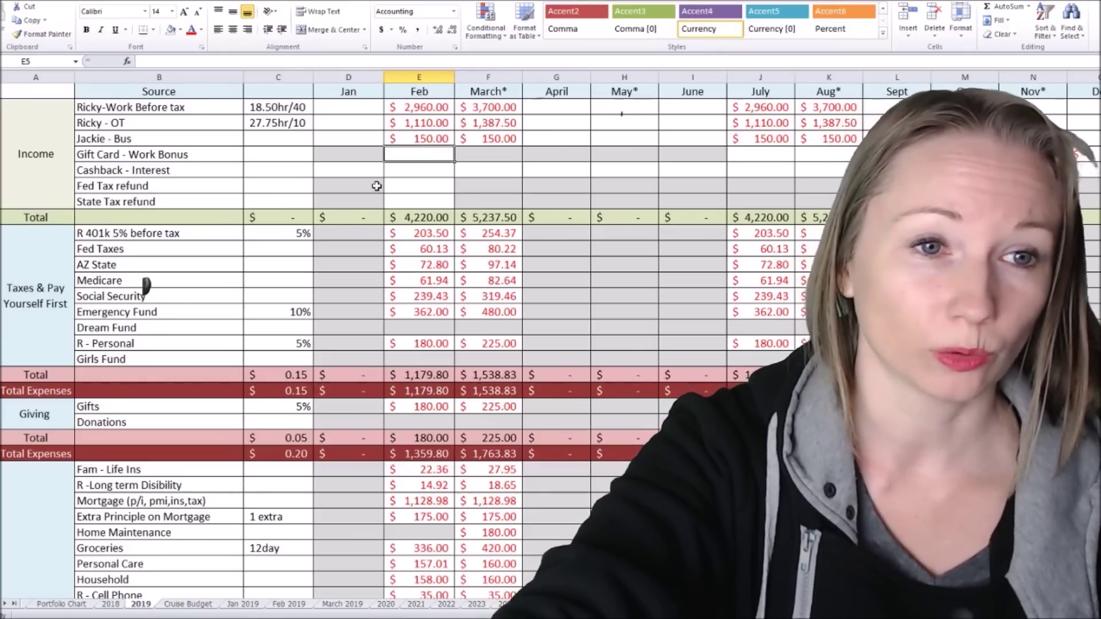
click(442, 184)
scroll(439, 186, down, 3)
scroll(435, 188, down, 4)
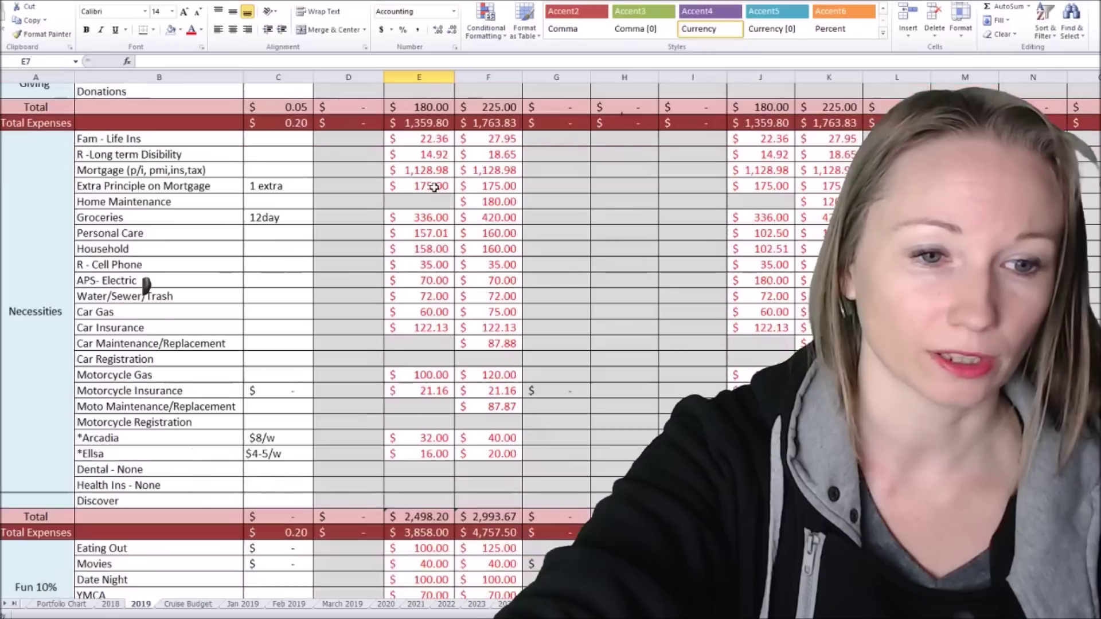
scroll(434, 188, down, 1)
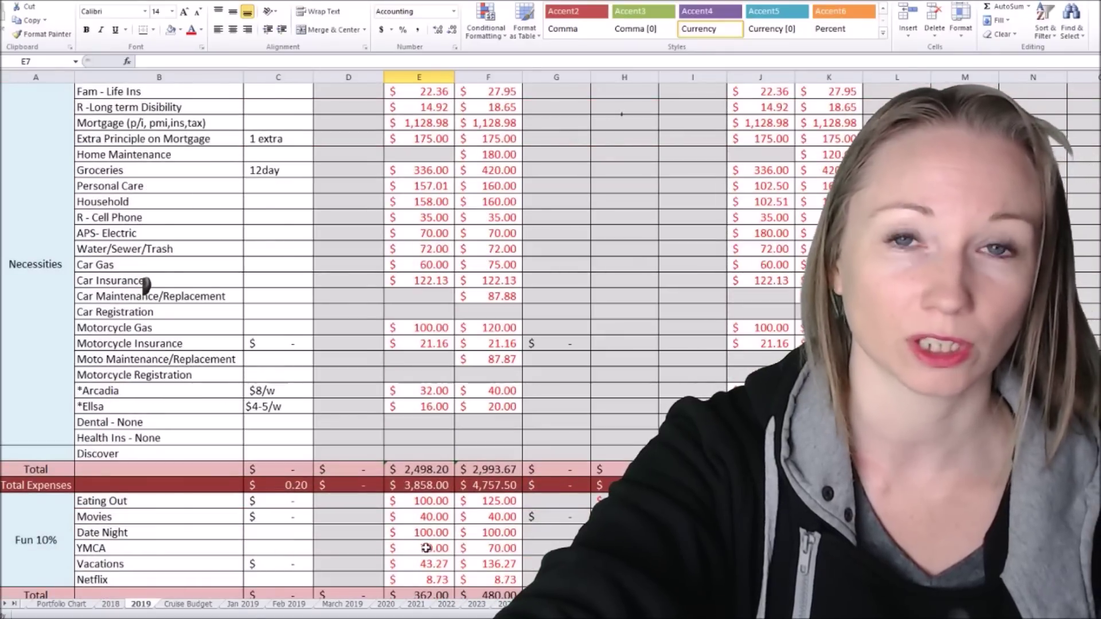
scroll(430, 516, up, 8)
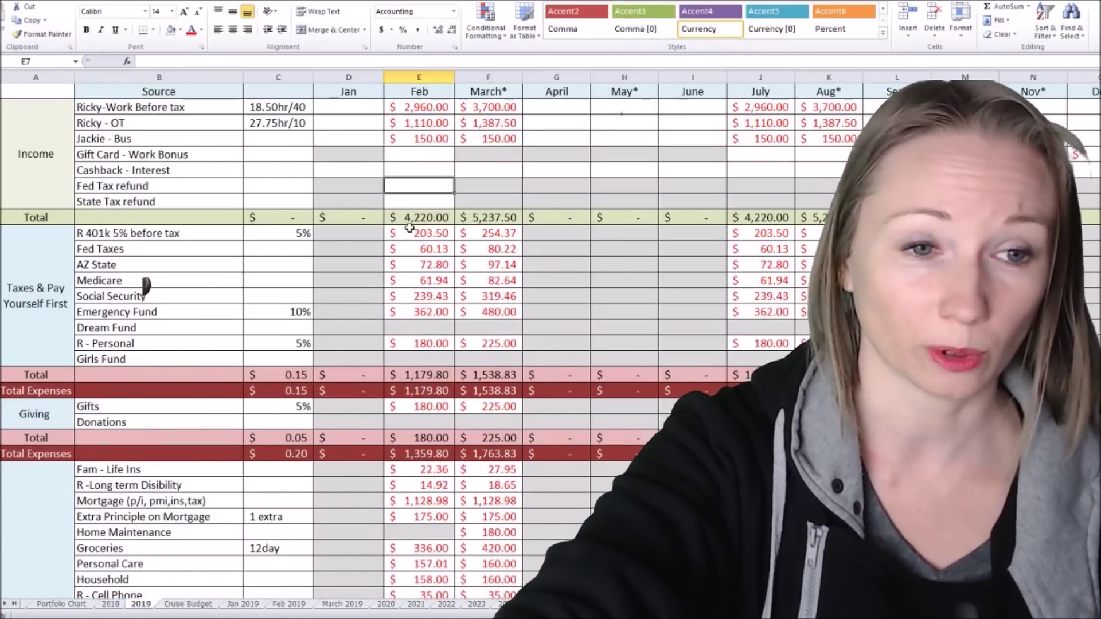
scroll(409, 227, down, 3)
scroll(410, 227, down, 2)
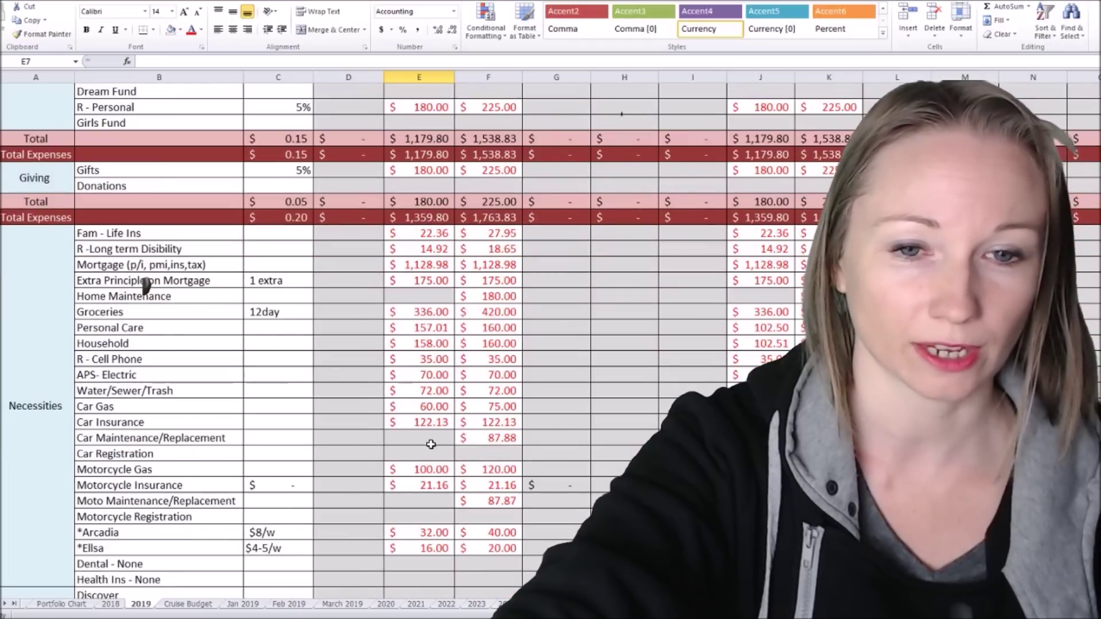
scroll(430, 444, up, 5)
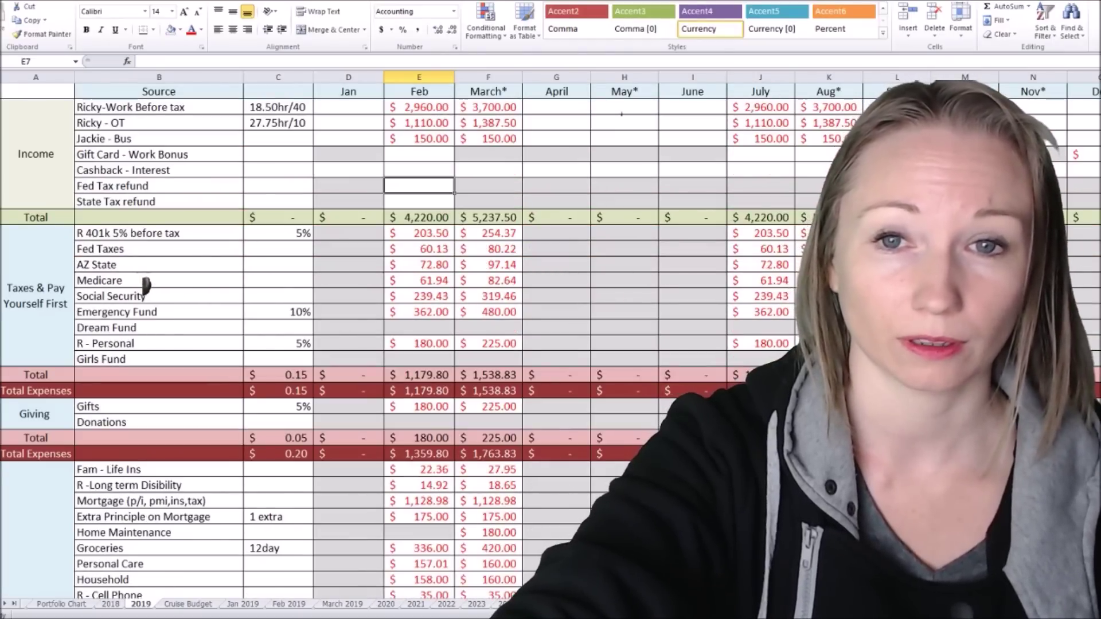
scroll(147, 285, down, 1)
scroll(146, 285, down, 3)
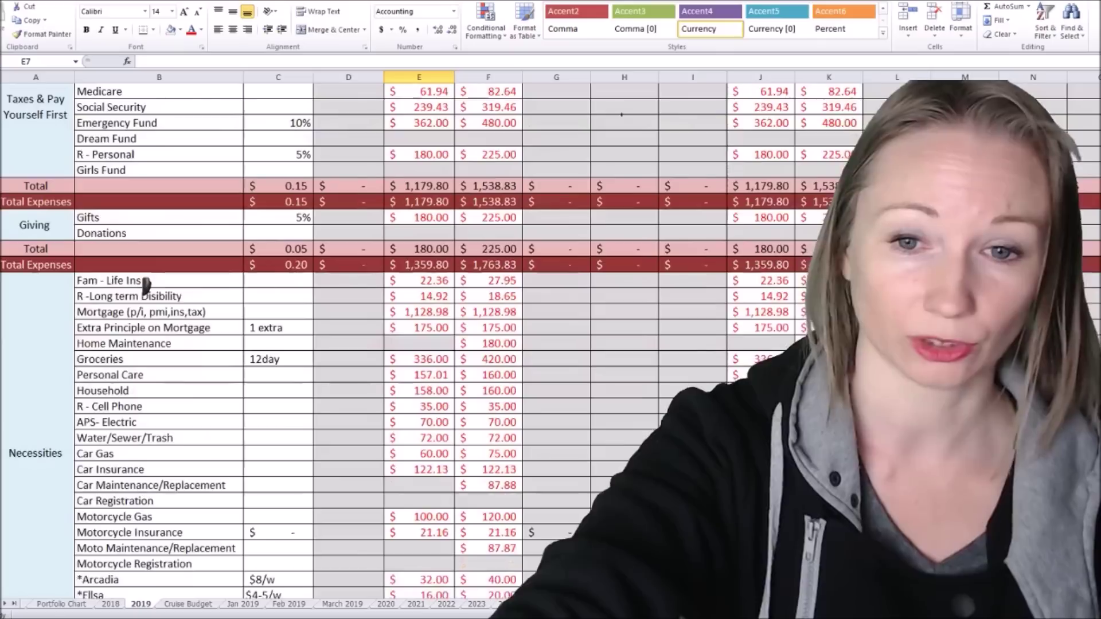
scroll(147, 284, down, 2)
scroll(146, 284, down, 1)
scroll(147, 285, down, 2)
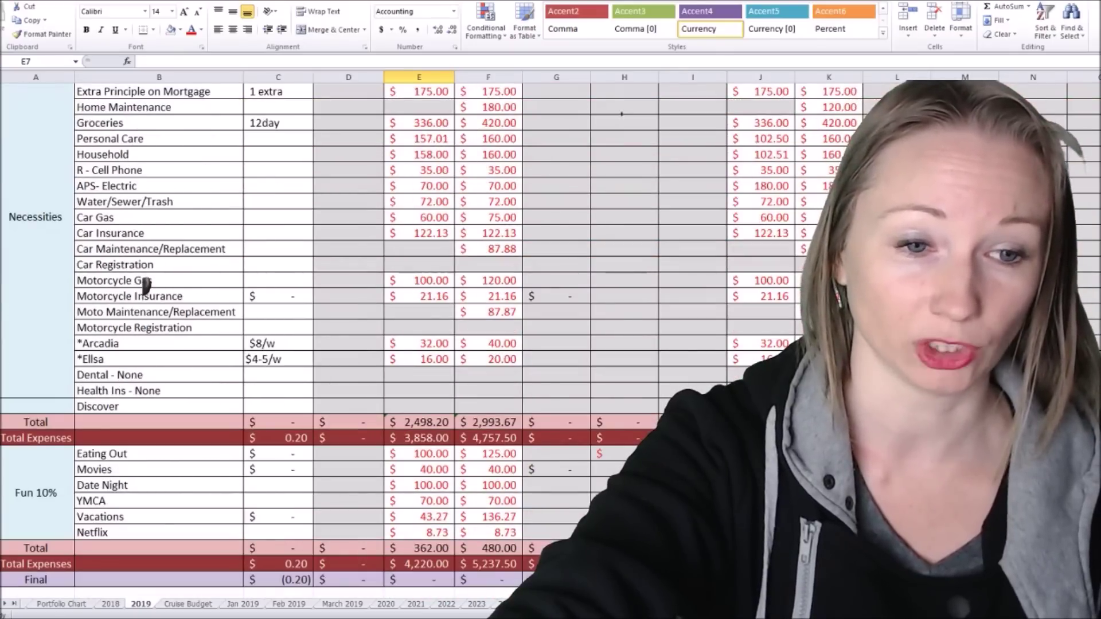
scroll(566, 384, up, 9)
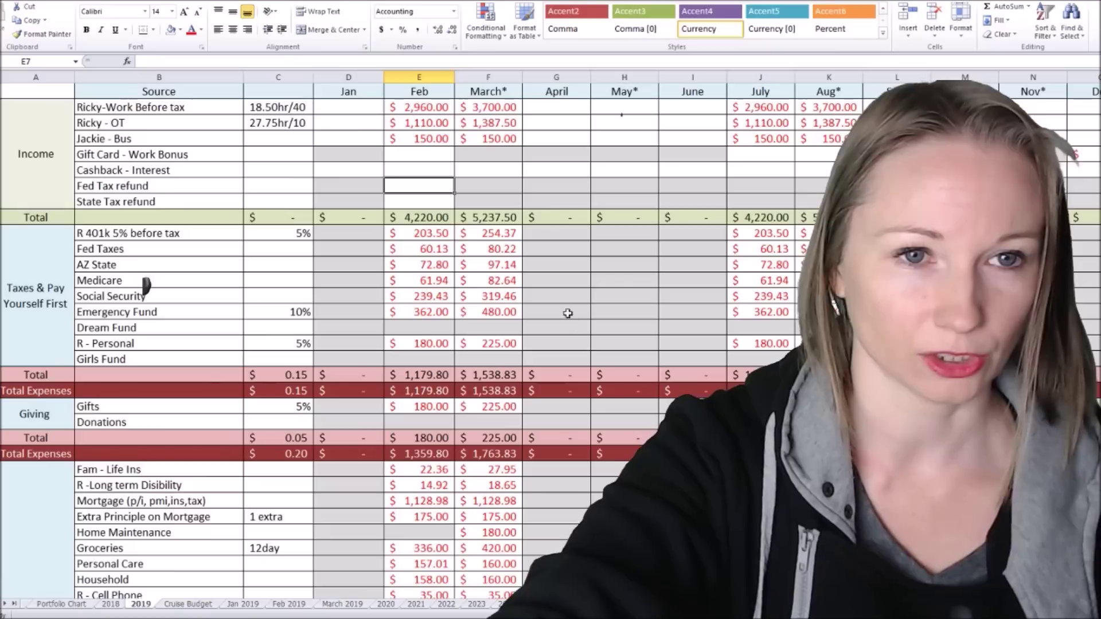
- Fill the empty April column and June's Jackie - Bus income, matching July's amount
click(567, 97)
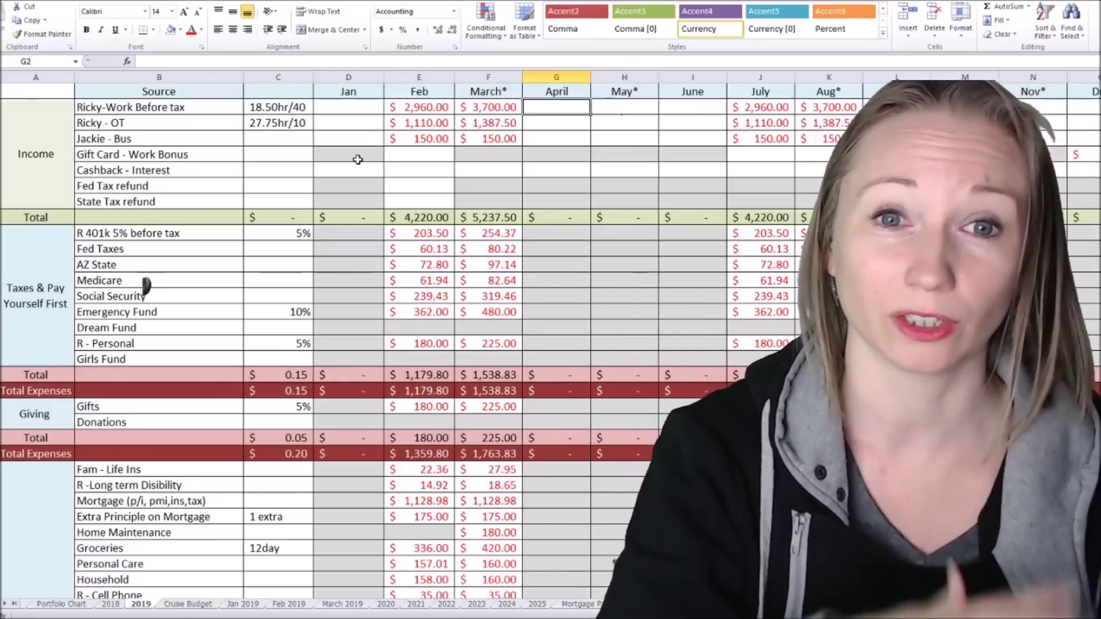
click(753, 141)
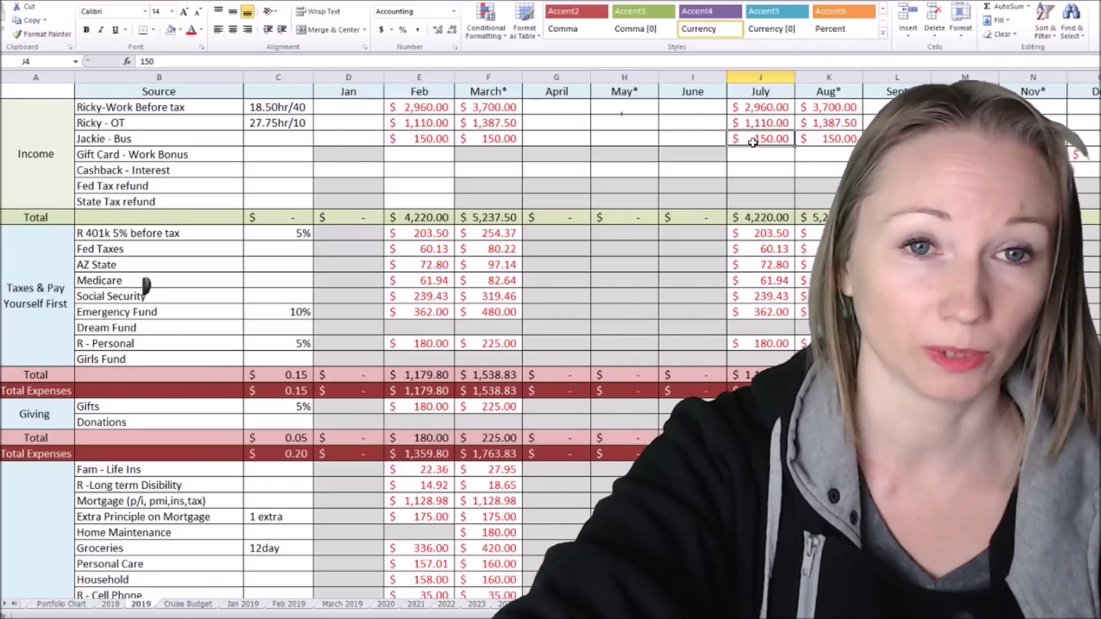
click(698, 143)
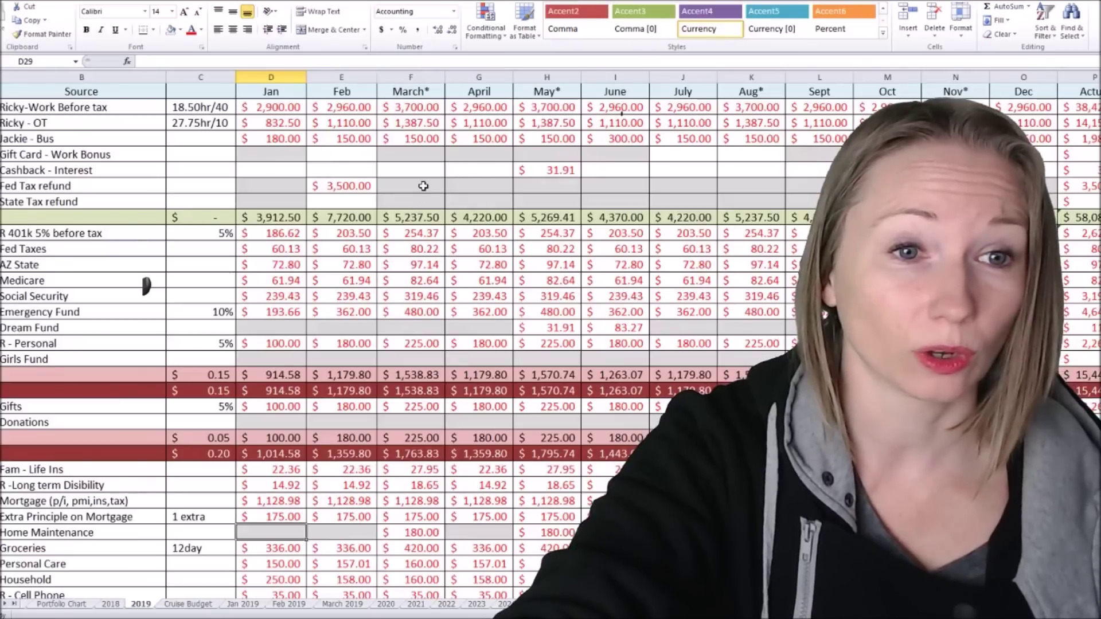
click(423, 187)
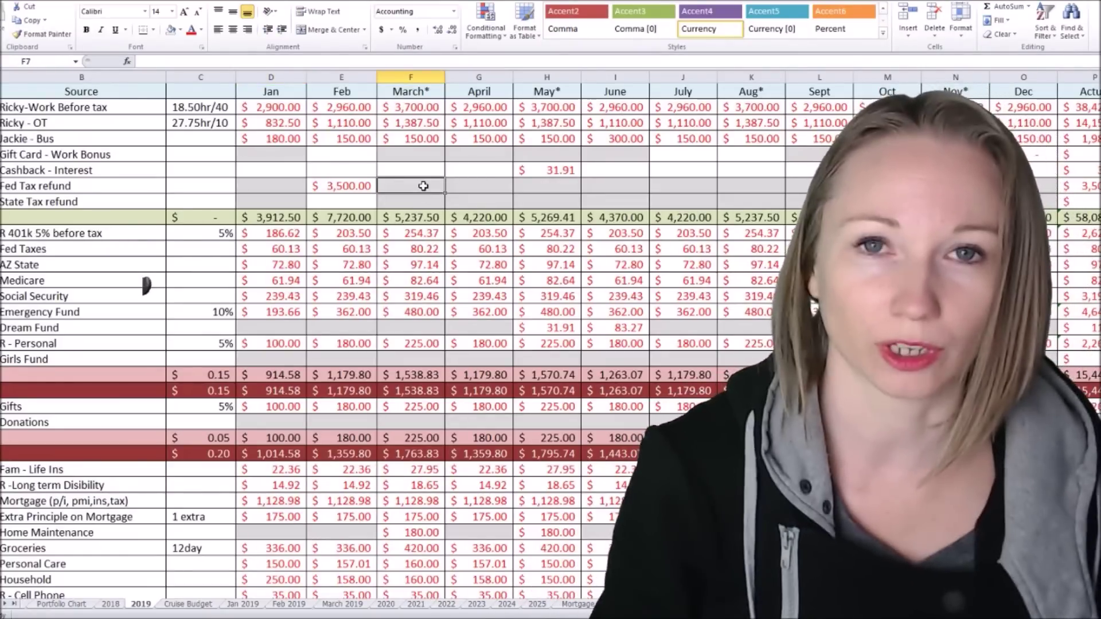
click(353, 187)
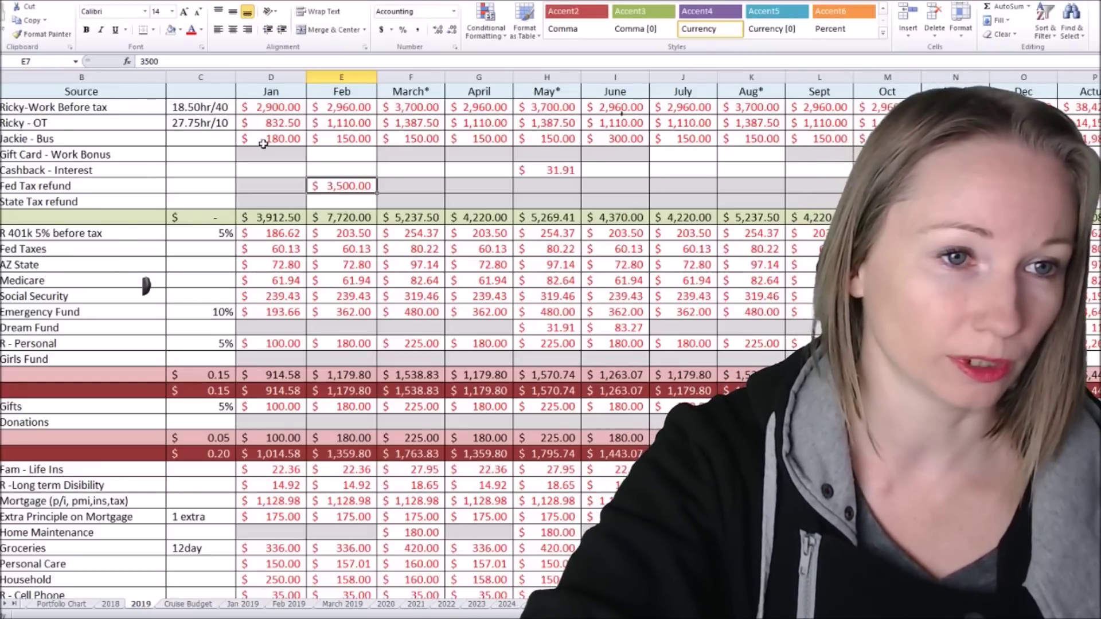
click(259, 106)
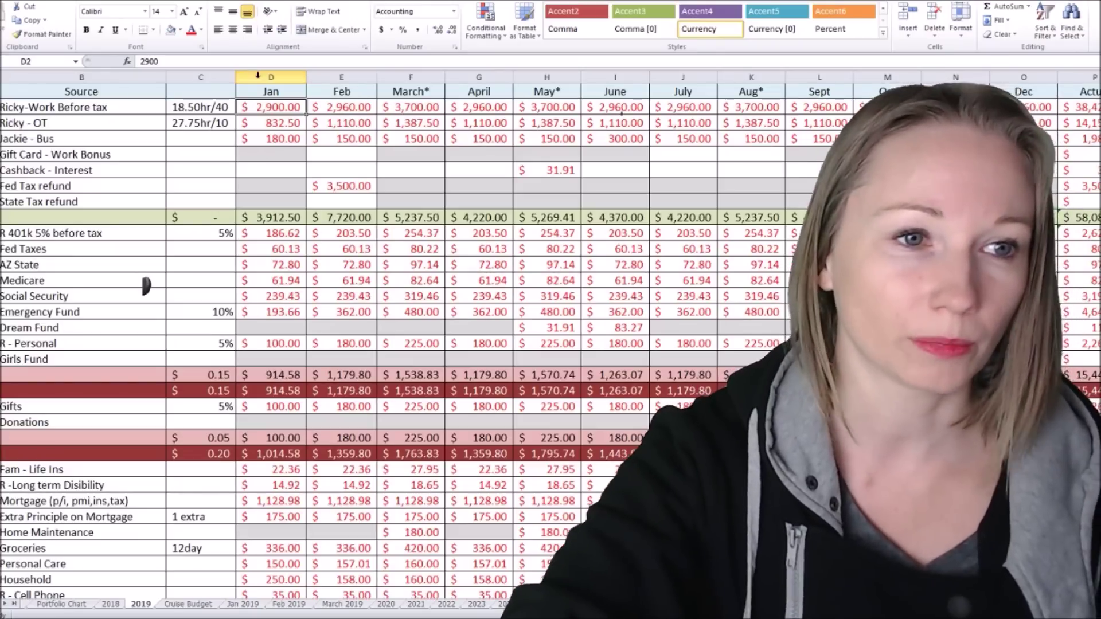
click(280, 136)
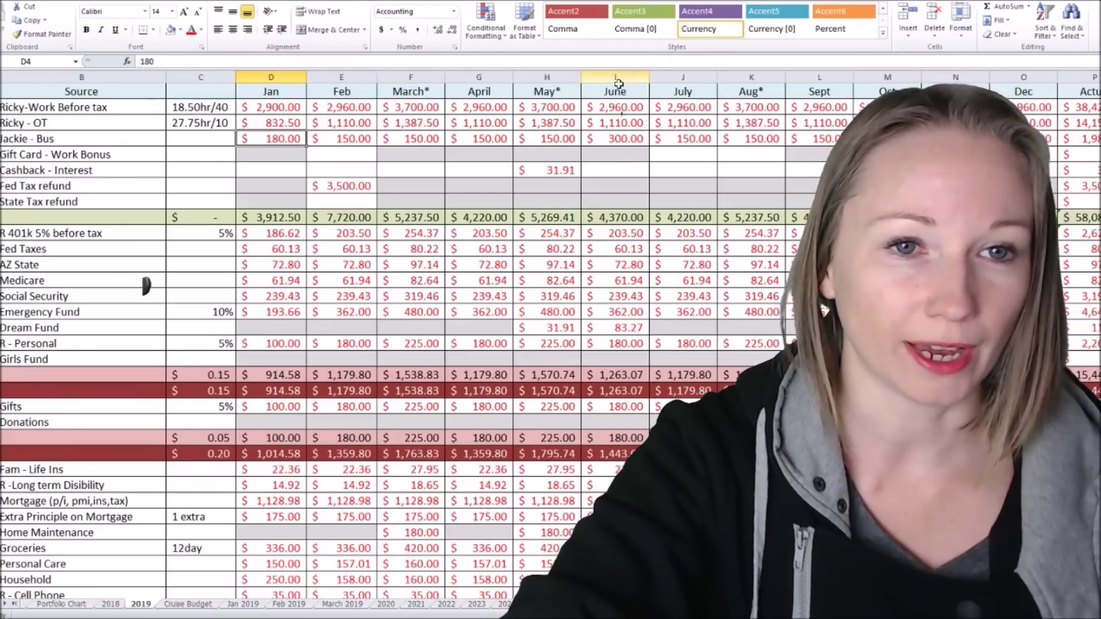
click(615, 140)
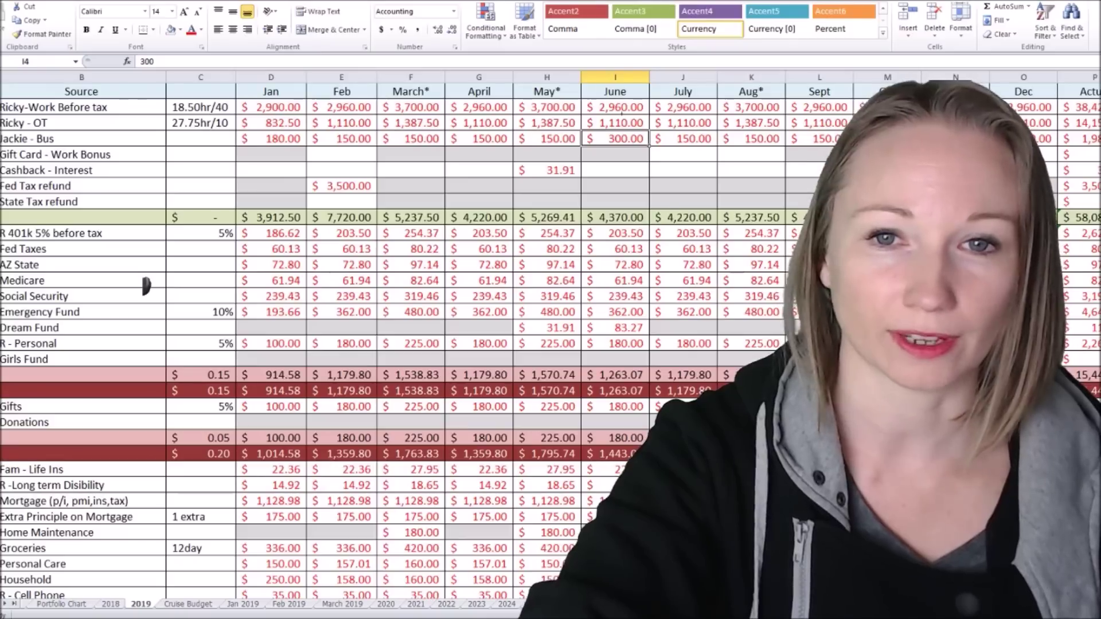
click(547, 170)
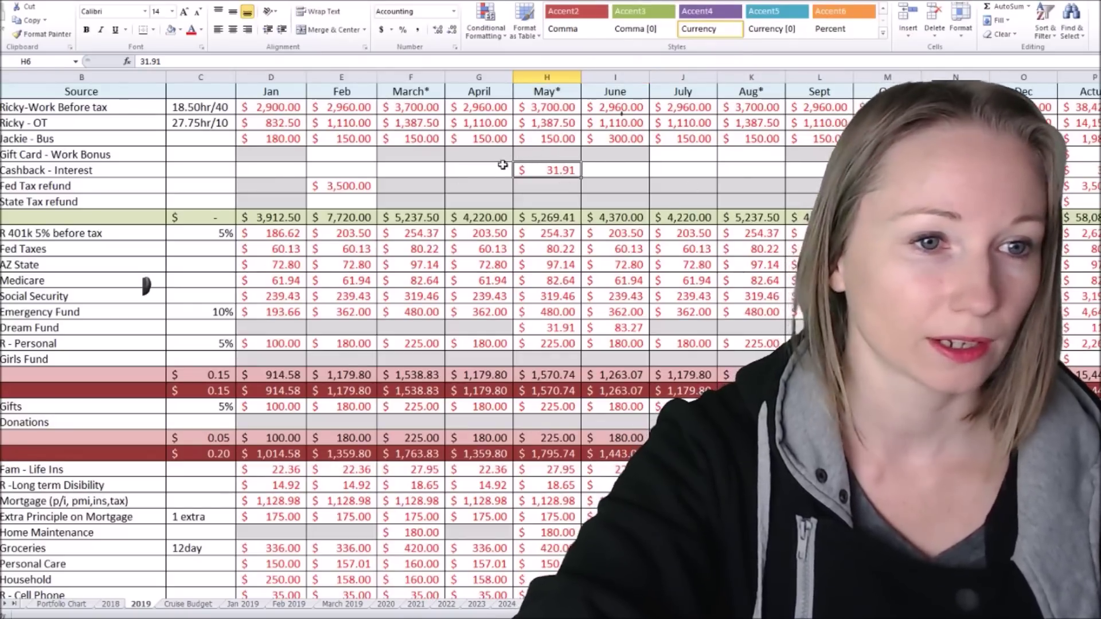
scroll(504, 258, down, 8)
click(411, 374)
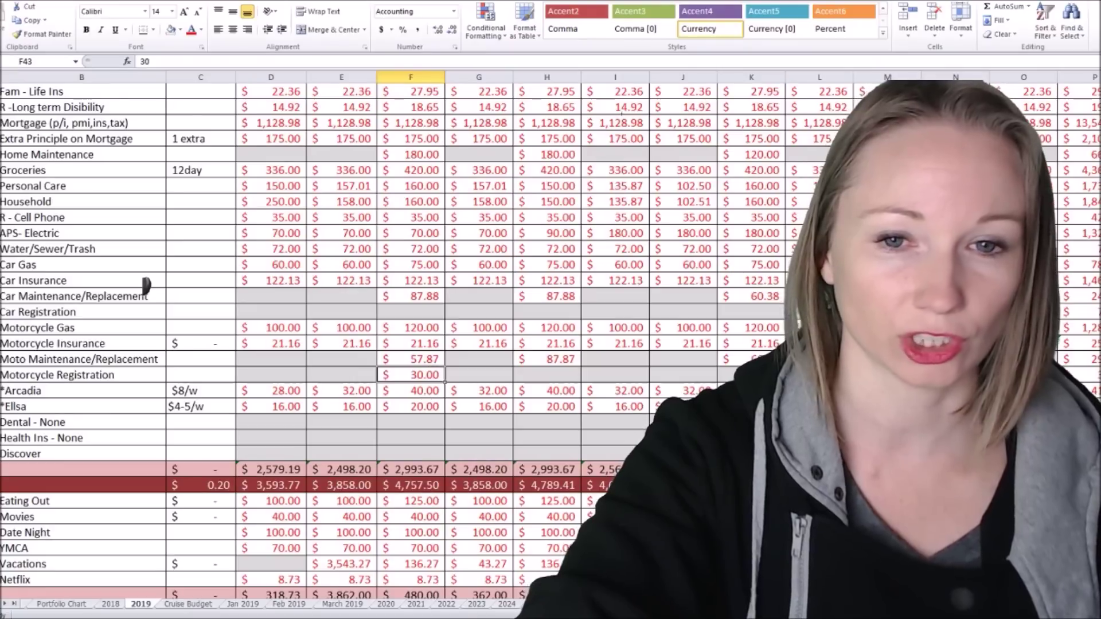
click(955, 297)
key(Down)
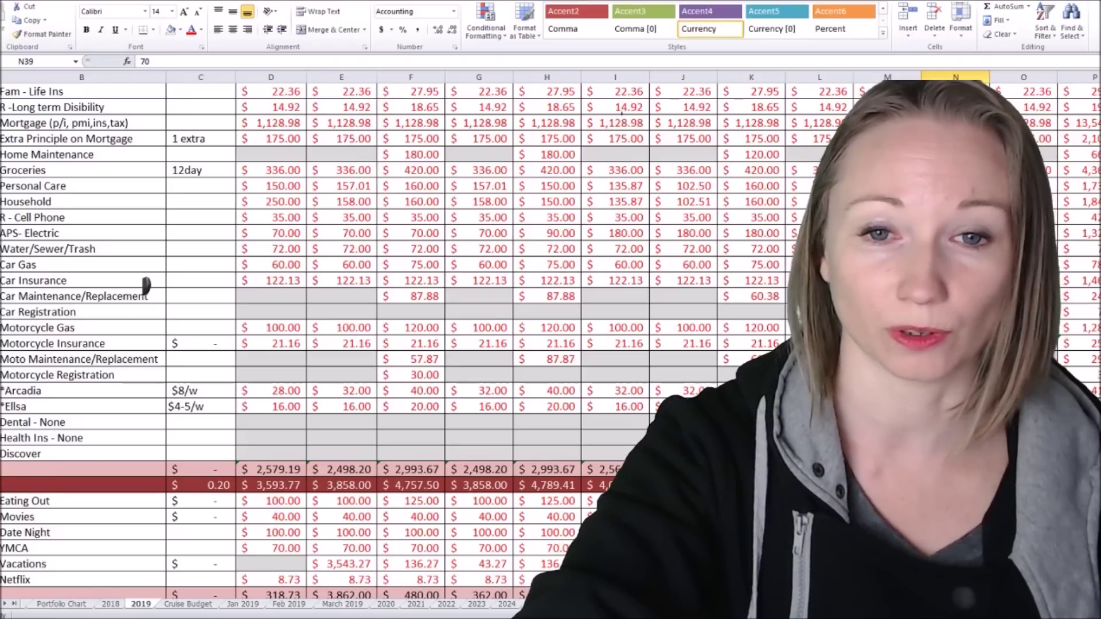
scroll(147, 285, down, 2)
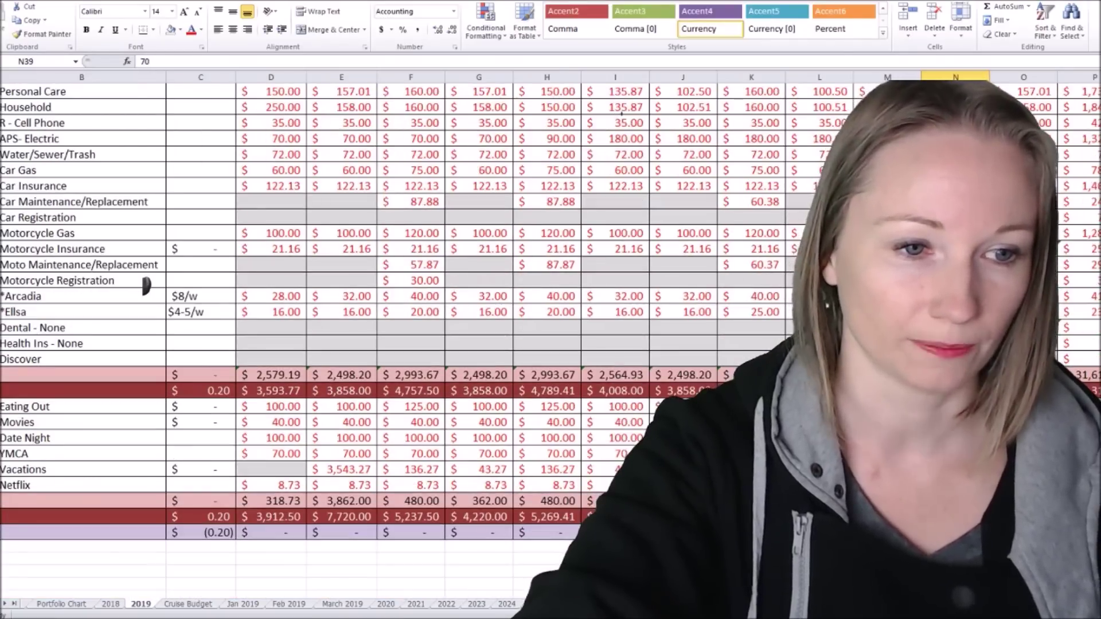
scroll(146, 285, up, 2)
scroll(146, 285, up, 3)
scroll(147, 285, up, 4)
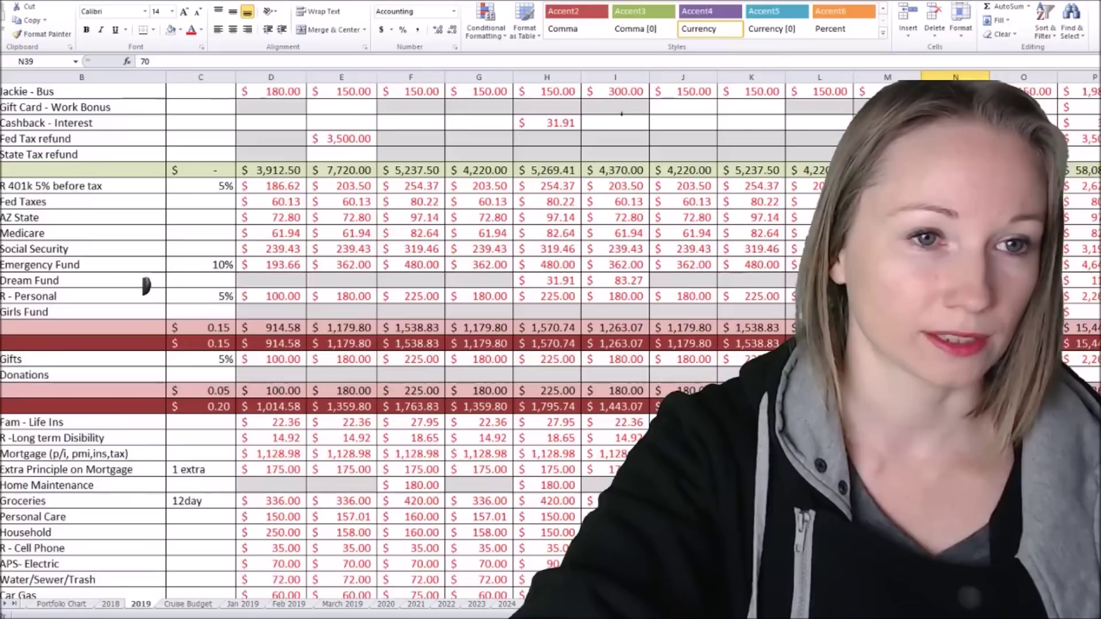
scroll(364, 144, down, 2)
scroll(364, 144, down, 3)
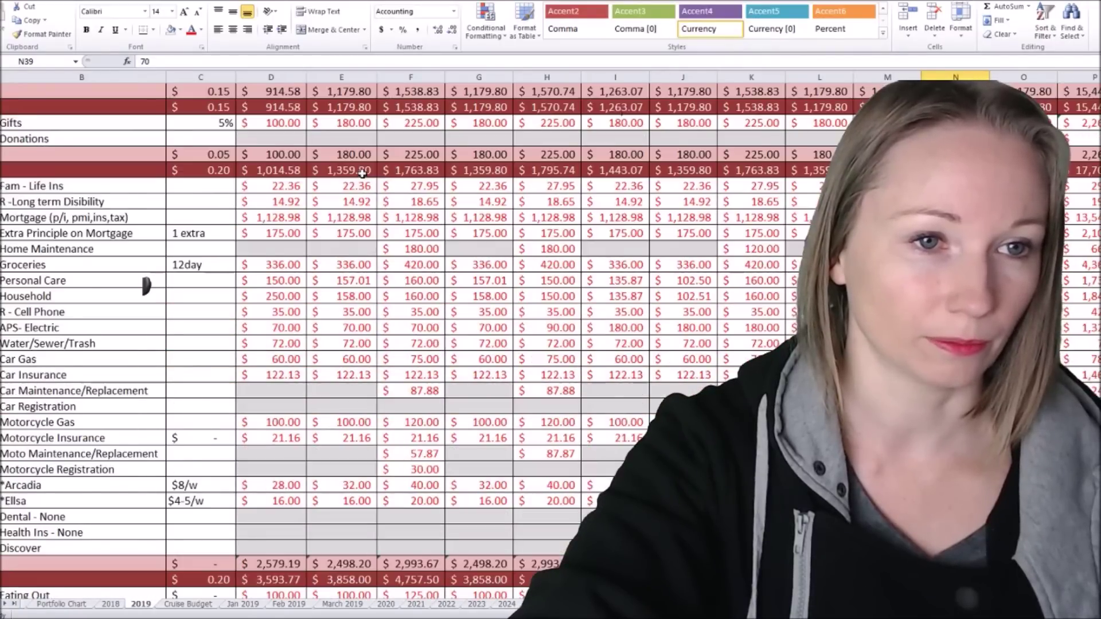
scroll(364, 144, down, 2)
scroll(362, 172, down, 1)
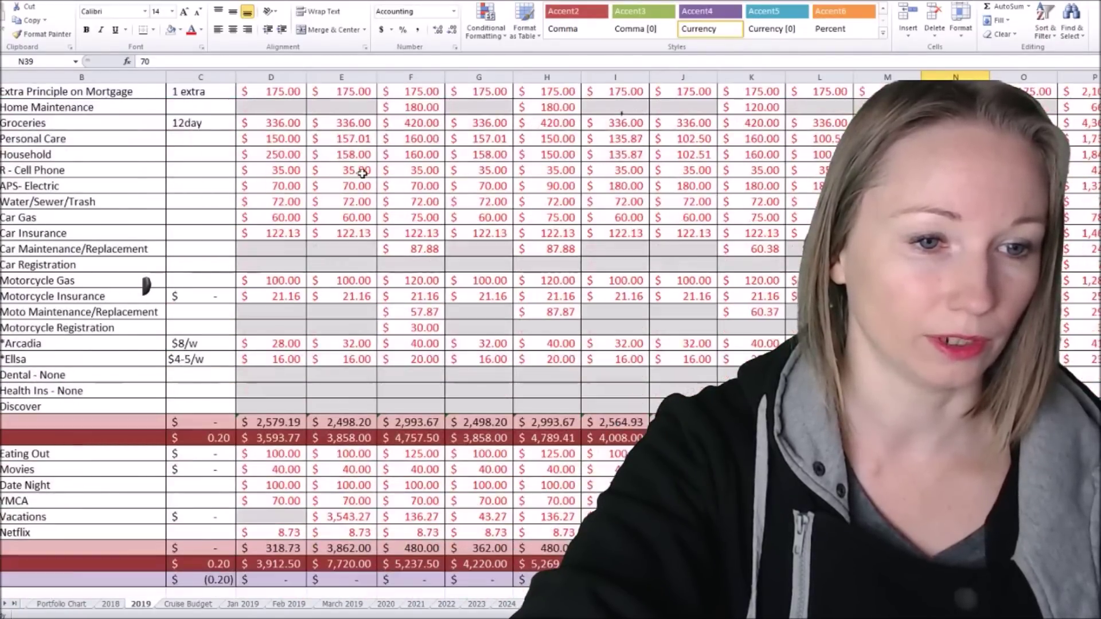
click(362, 516)
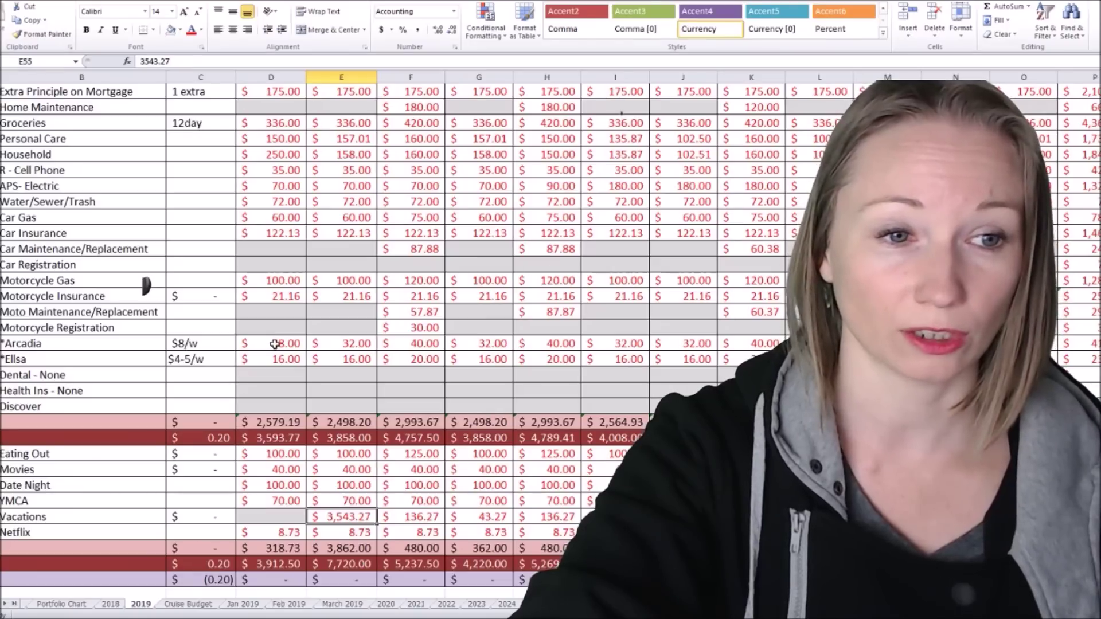
click(275, 343)
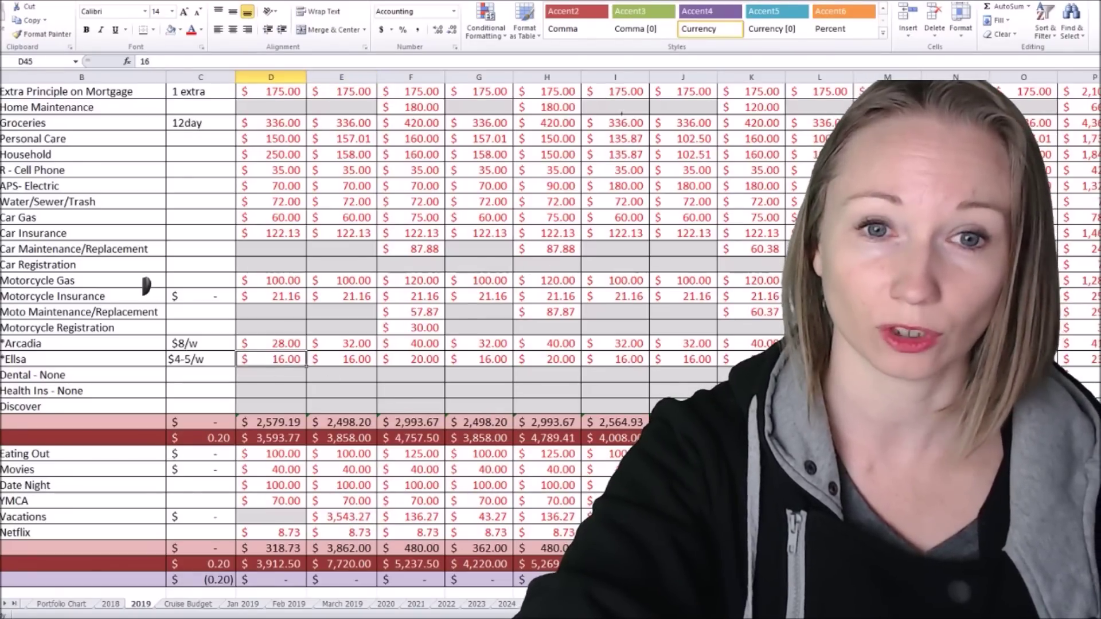
scroll(702, 376, up, 1)
scroll(702, 376, up, 1)
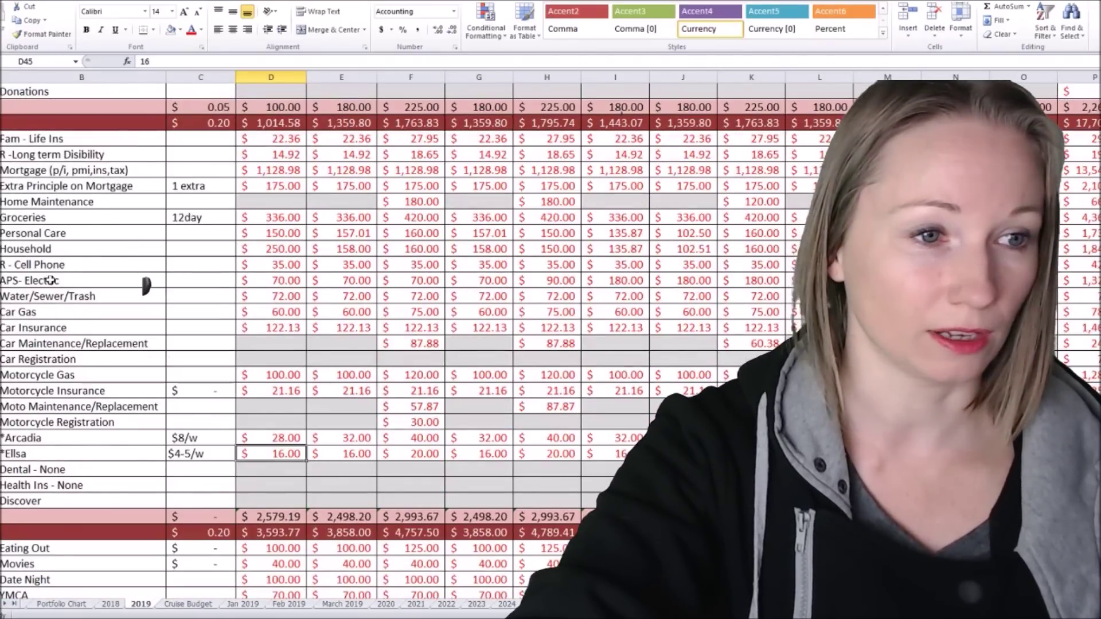
click(93, 287)
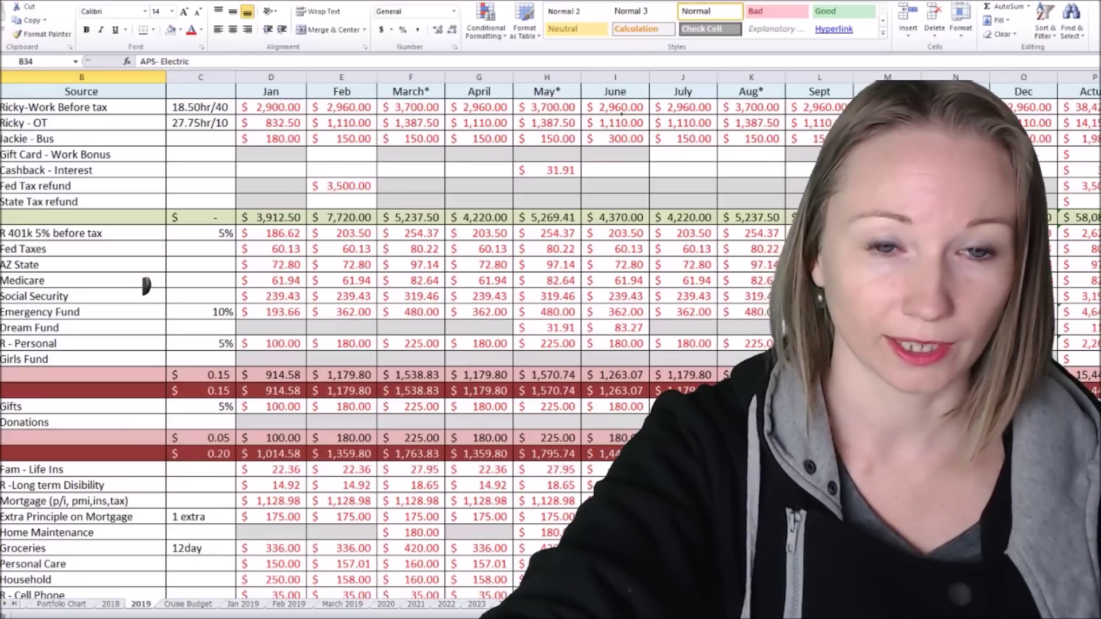
key(ctrl+Home)
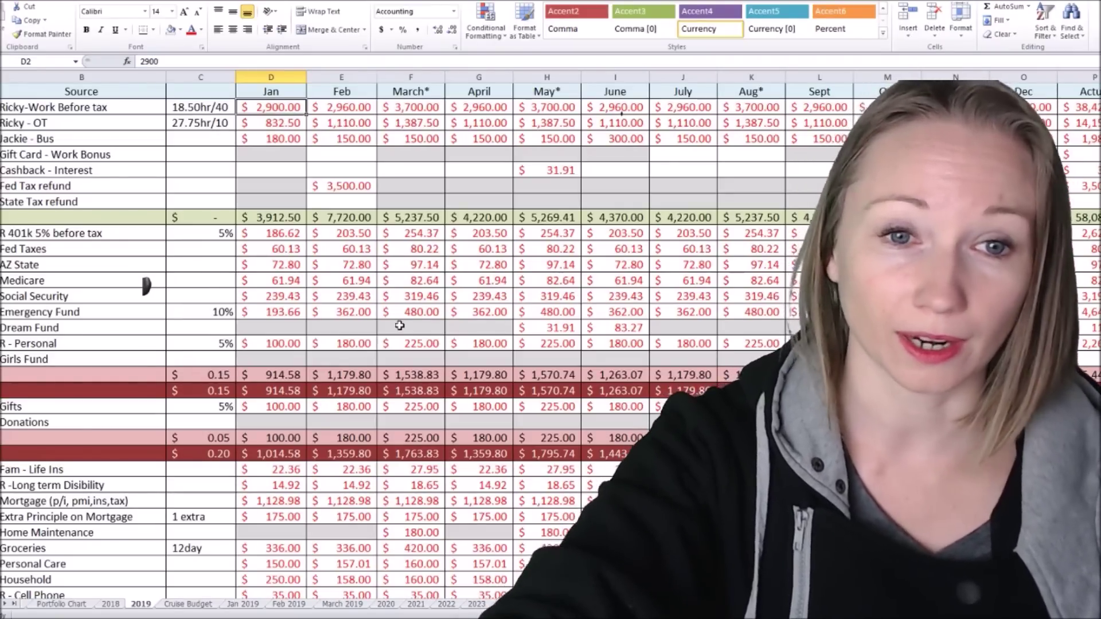
scroll(432, 342, down, 1)
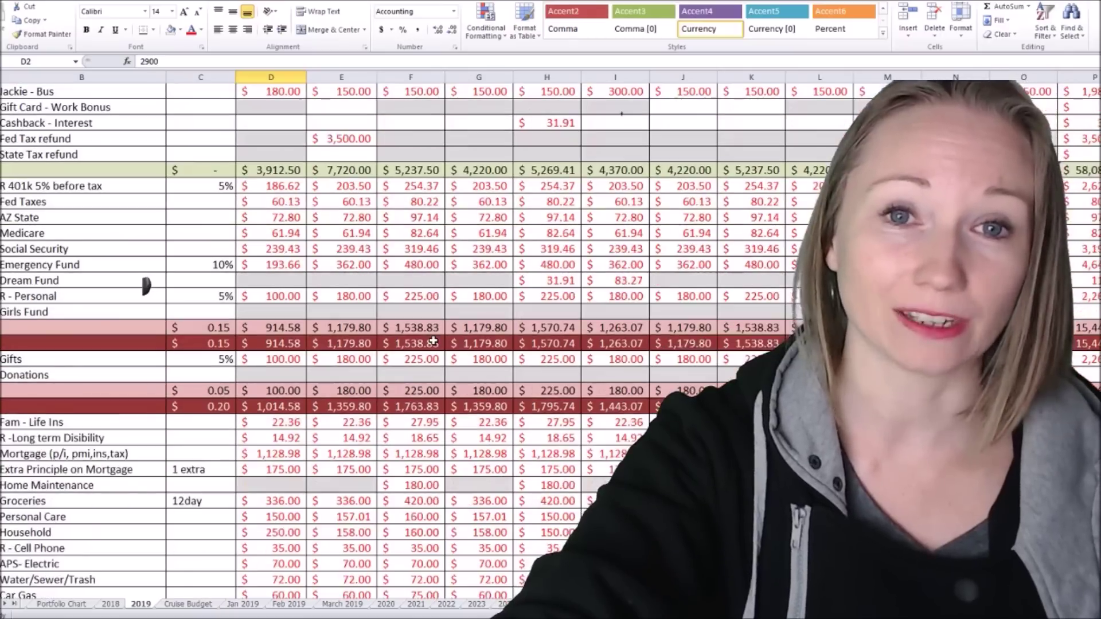
scroll(433, 342, down, 2)
scroll(432, 342, down, 2)
scroll(432, 343, down, 1)
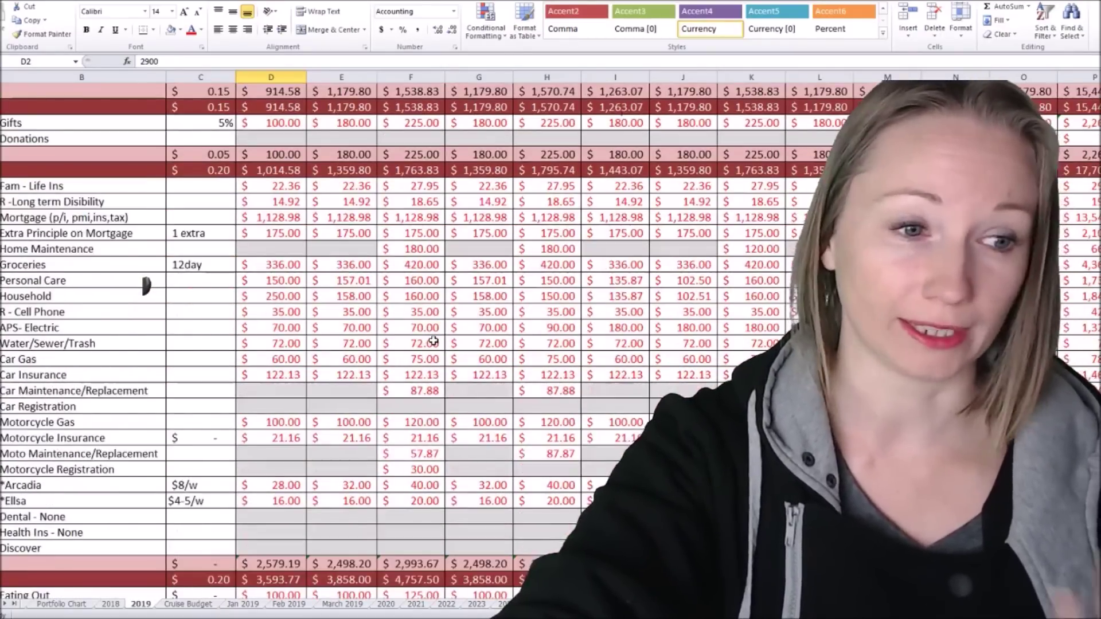
scroll(432, 342, down, 2)
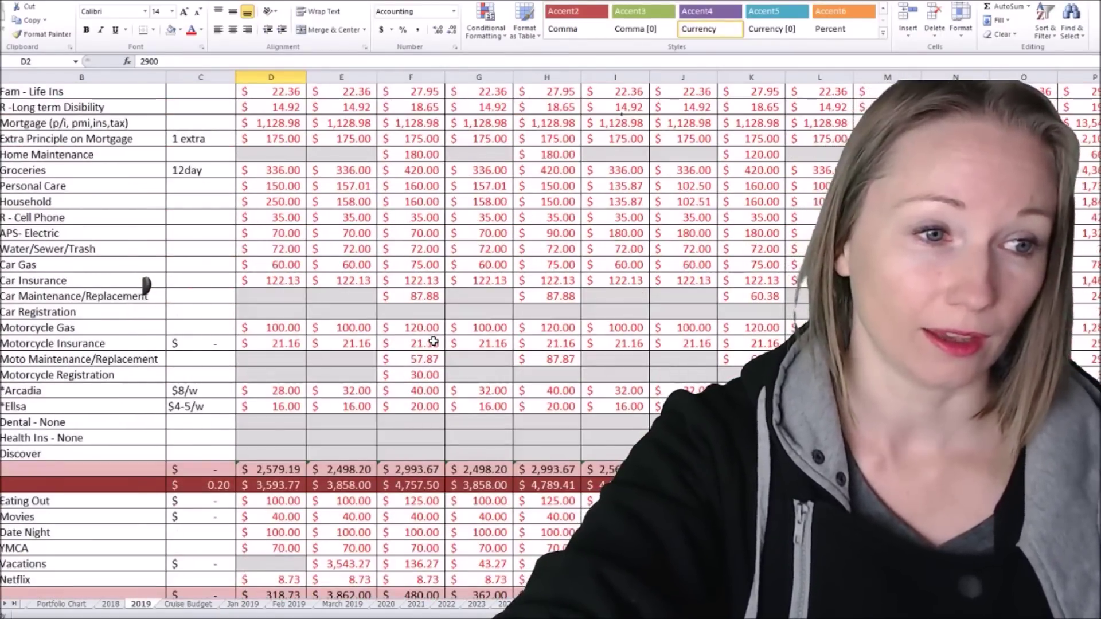
scroll(463, 491, up, 8)
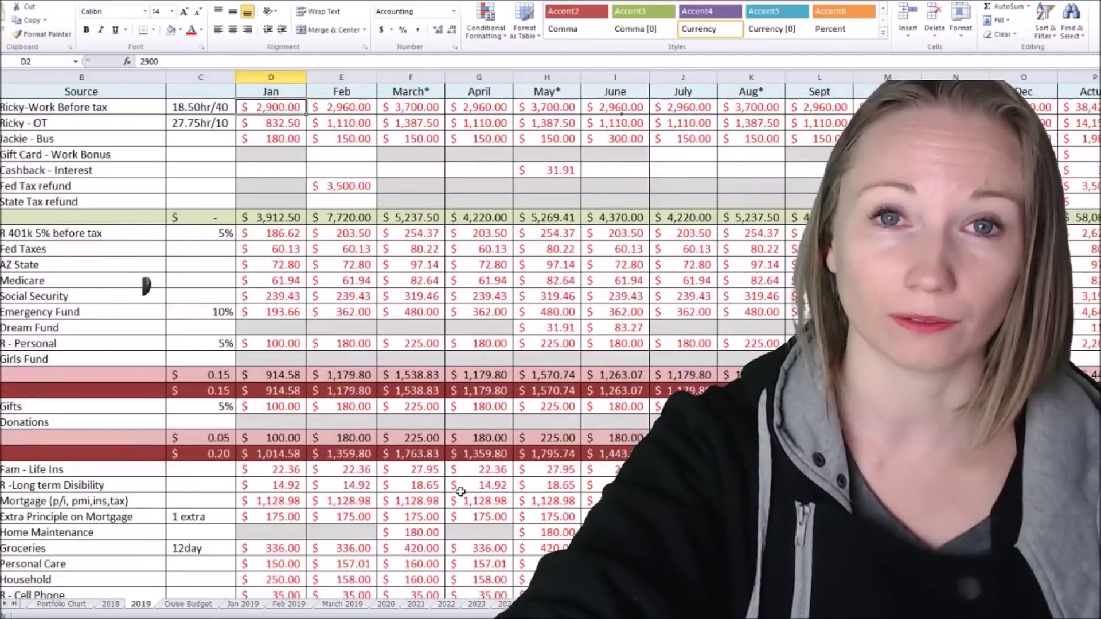